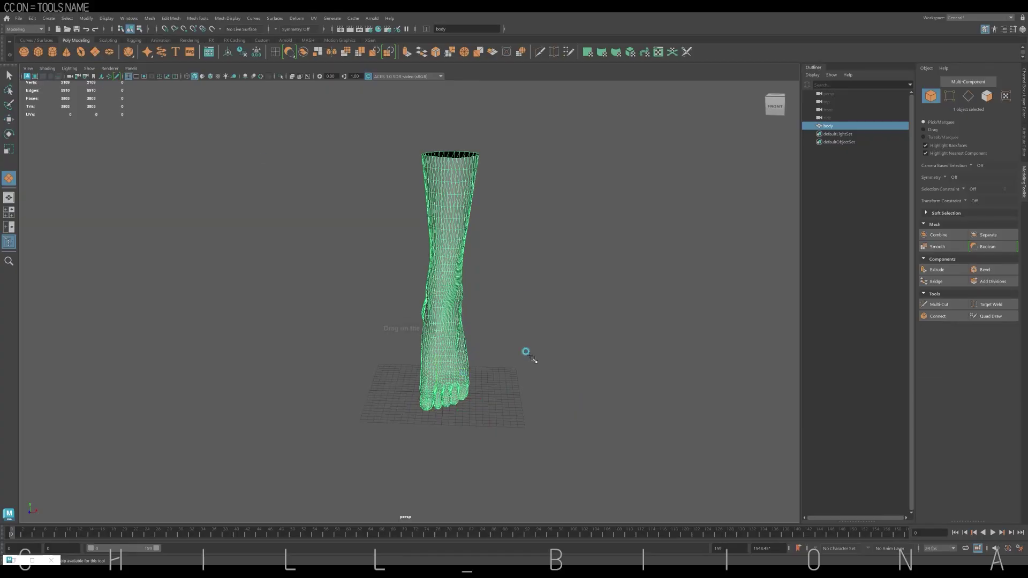
- Select pPlane1, the flat plane lying under the foot mesh
click(489, 405)
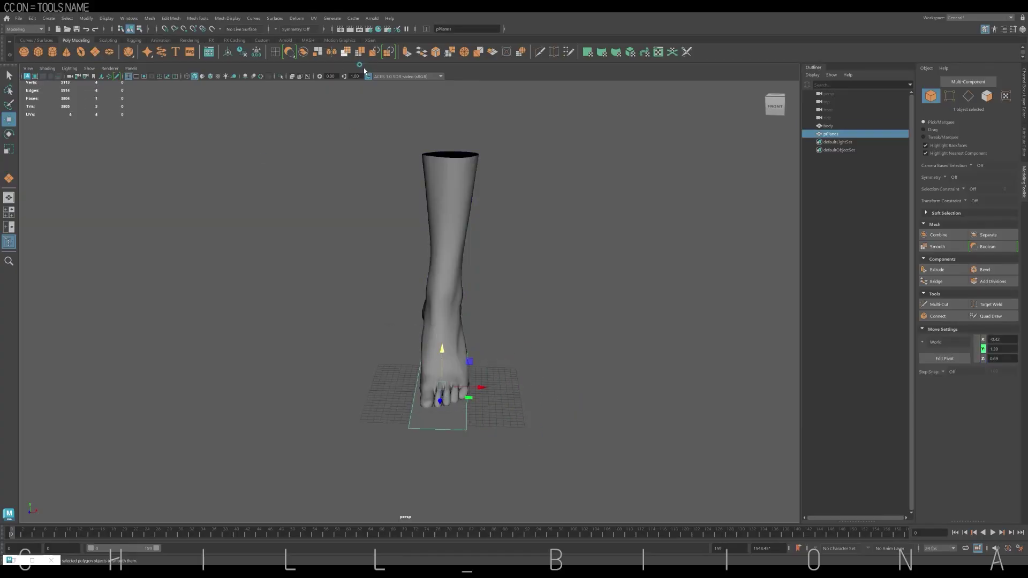
- Add a bottom-up camera view and resize the plane to cover the foot's sole
key(space)
key(space)
click(131, 68)
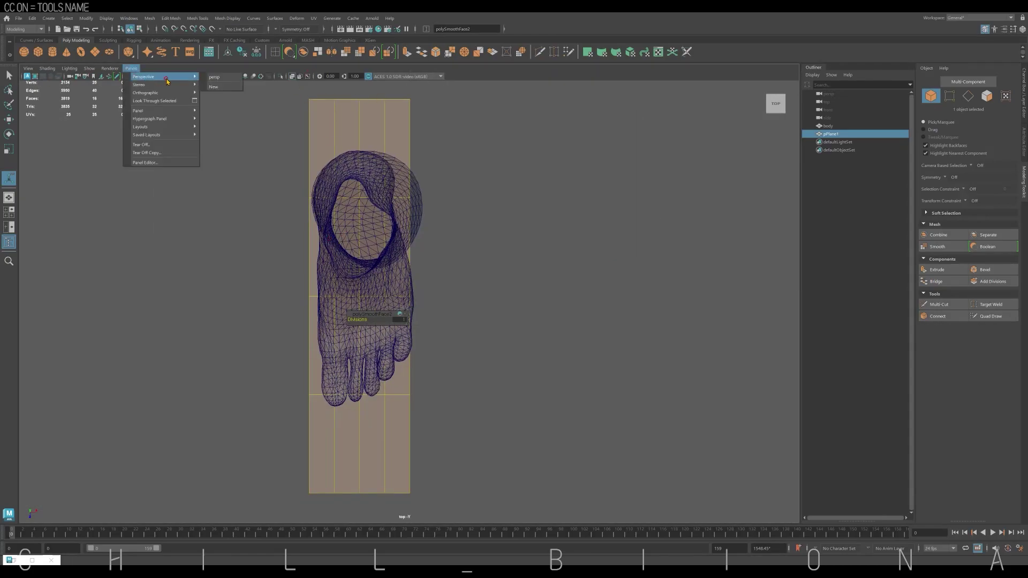
click(261, 159)
scroll(335, 300, down, 3)
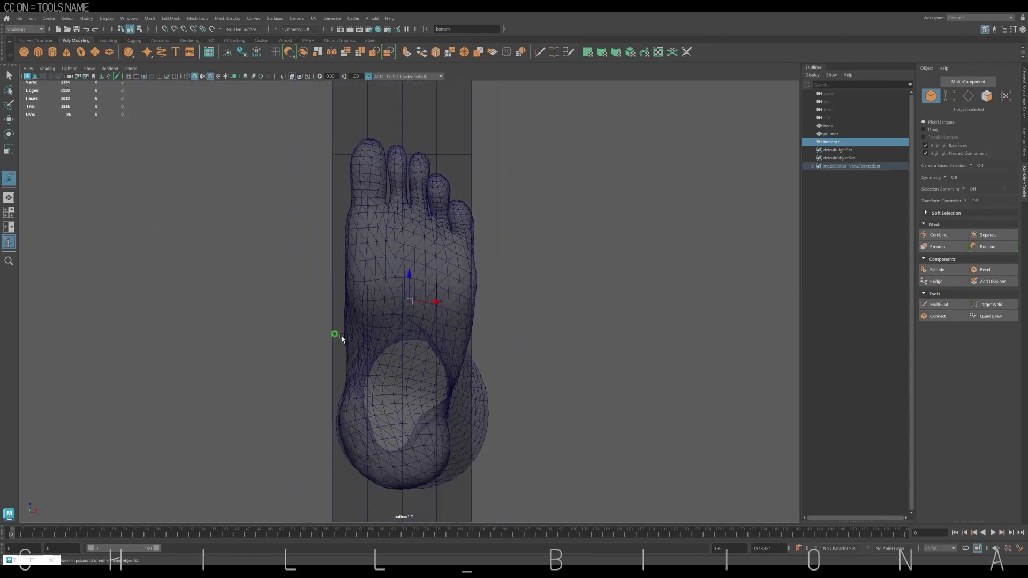
key(r)
key(w)
drag(434, 264, 433, 285)
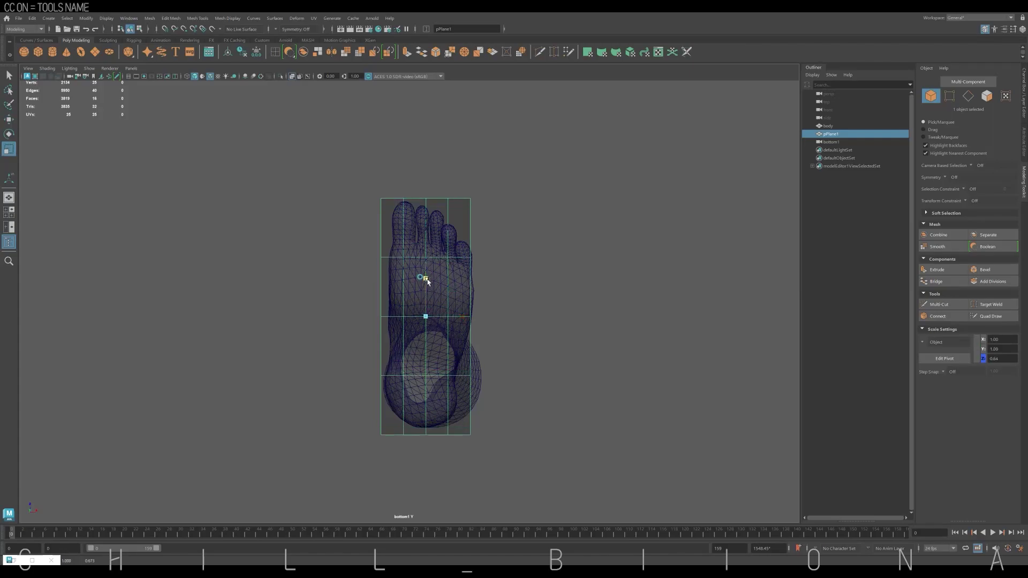
- Pull the plane's toe-end corner vertices together into a point
right_drag(426, 280, 427, 182)
drag(418, 191, 433, 207)
key(w)
drag(426, 199, 432, 178)
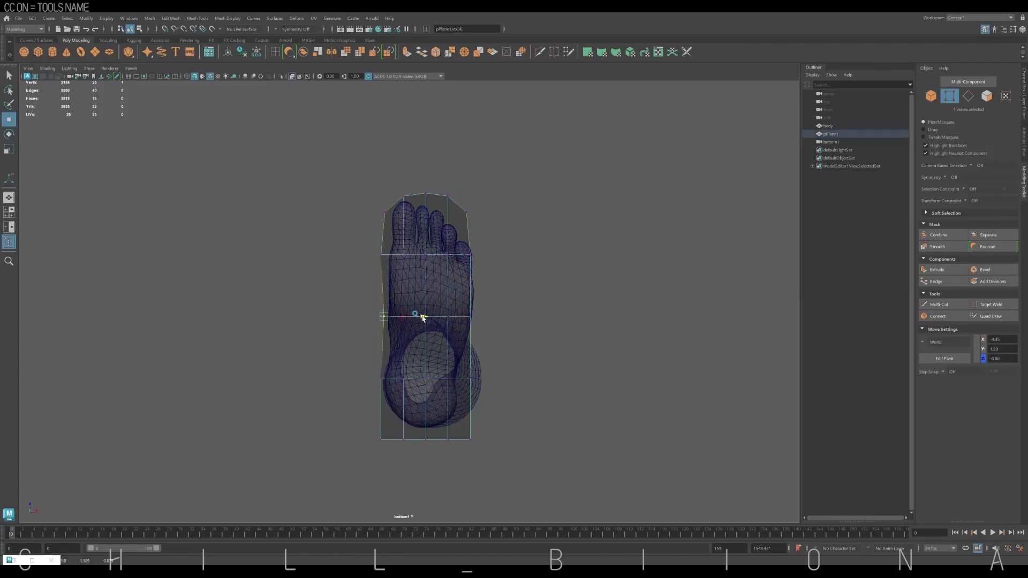
- Scale the heel-end vertex row inward and nudge it up to round the heel
drag(488, 453, 375, 431)
key(r)
drag(425, 440, 422, 446)
drag(426, 399, 426, 392)
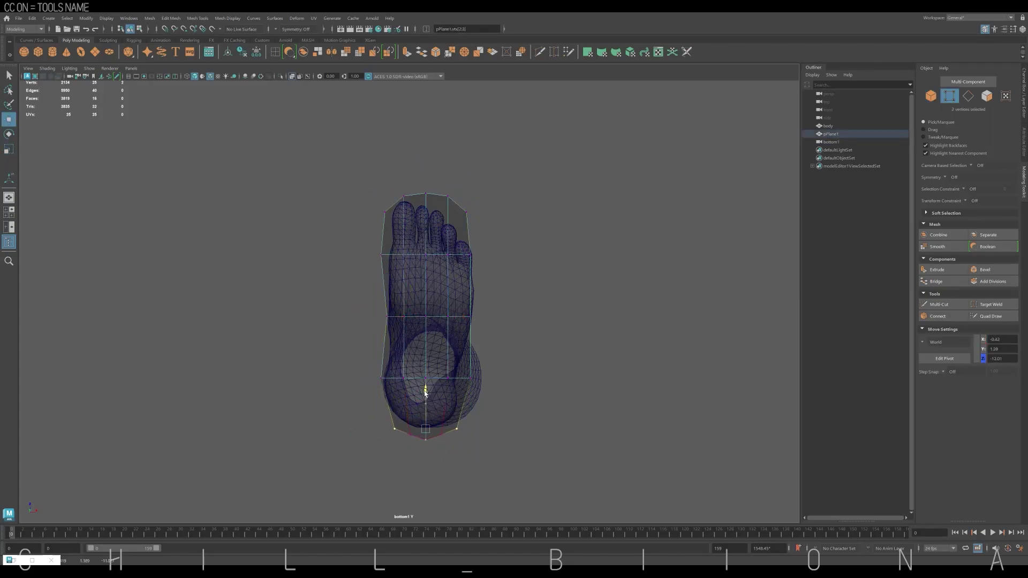
click(464, 375)
key(w)
- Turn on smooth preview, refine the outline vertices, and Multi-Cut a new edge across the plane
key(3)
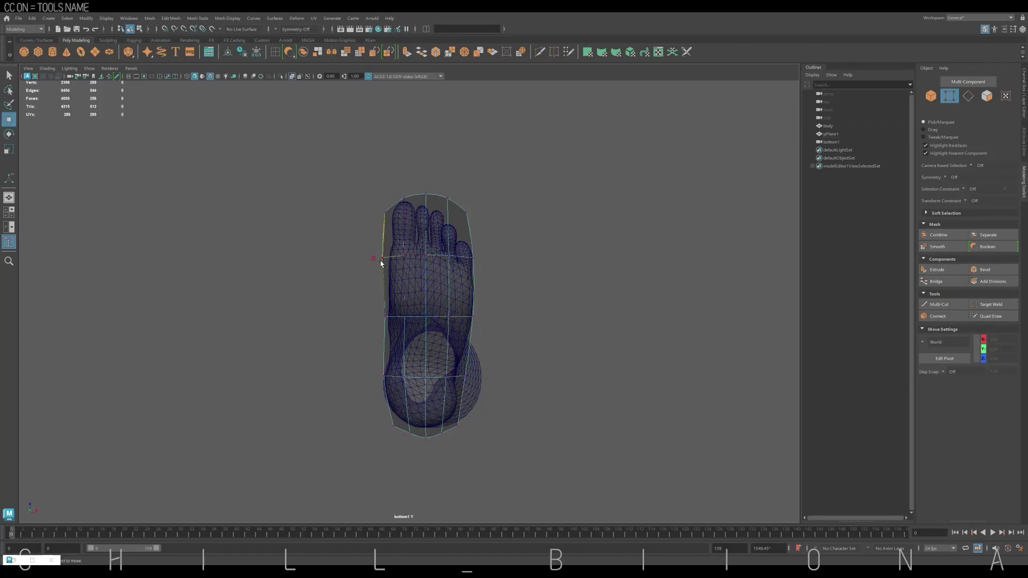
click(385, 212)
shift+click(466, 213)
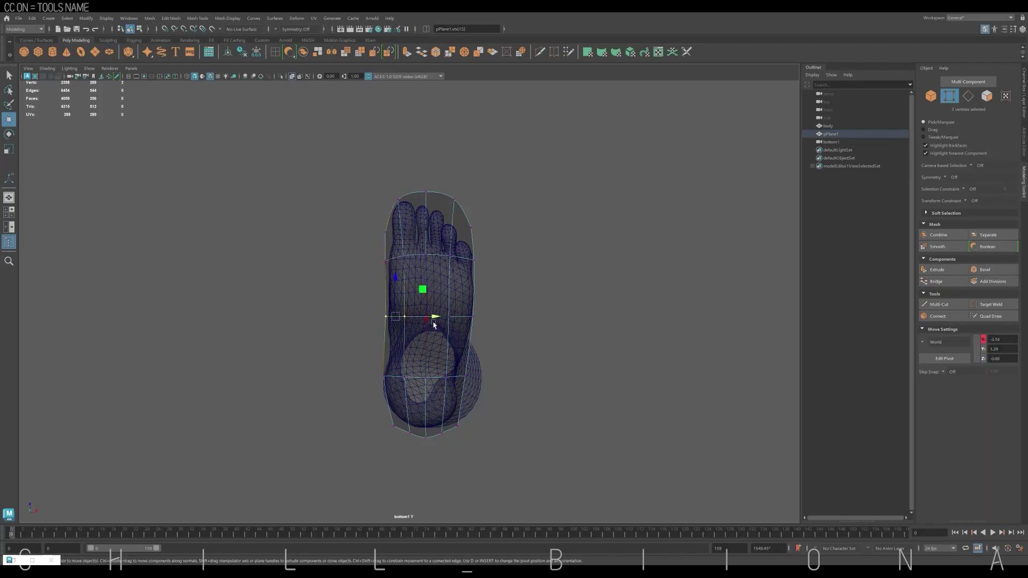
alt+middle_drag(434, 325, 475, 299)
click(469, 202)
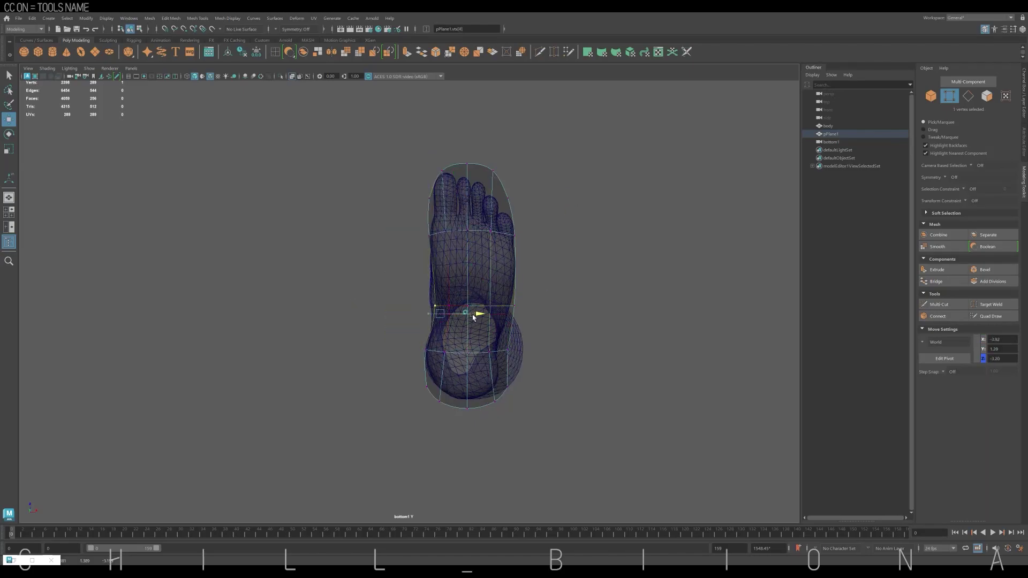
mouse_move(544, 351)
alt+mouse_down()
mouse_move(546, 328)
mouse_move(444, 349)
alt+mouse_up()
scroll(501, 359, up, 3)
click(539, 52)
click(428, 338)
- In side view, lift the insole's back profile vertices up toward the heel
key(w)
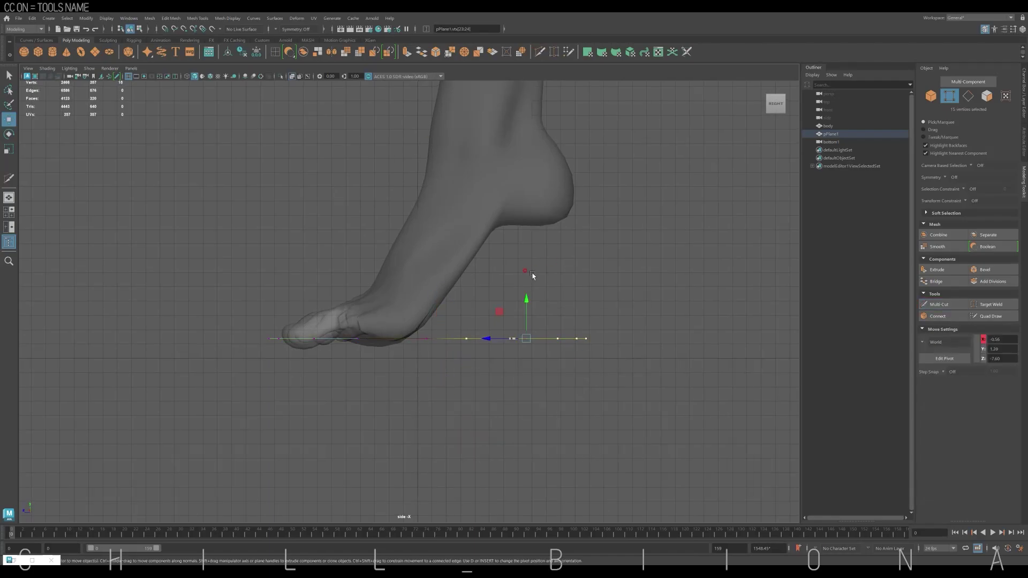
drag(194, 204, 656, 365)
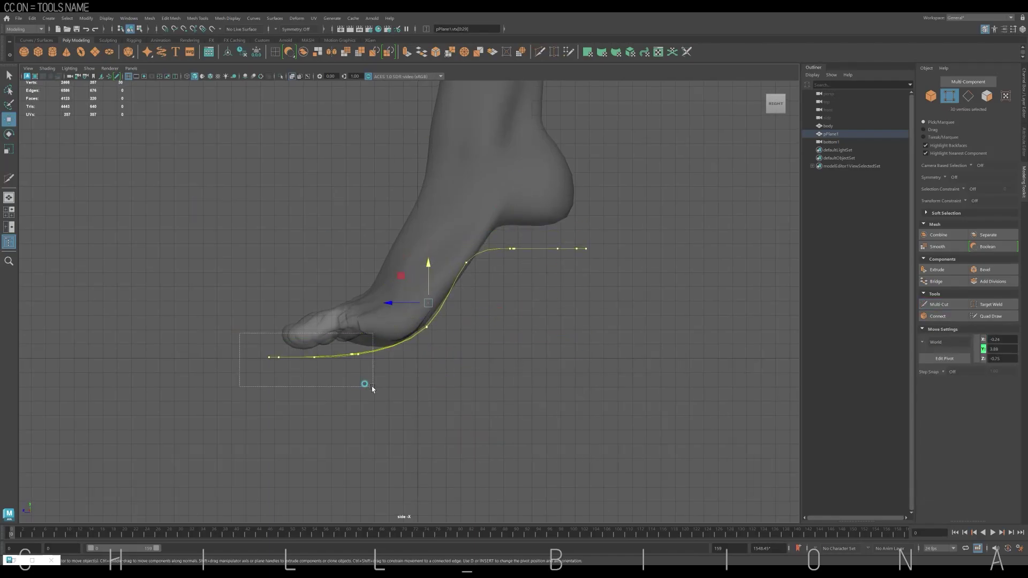
drag(512, 250, 549, 241)
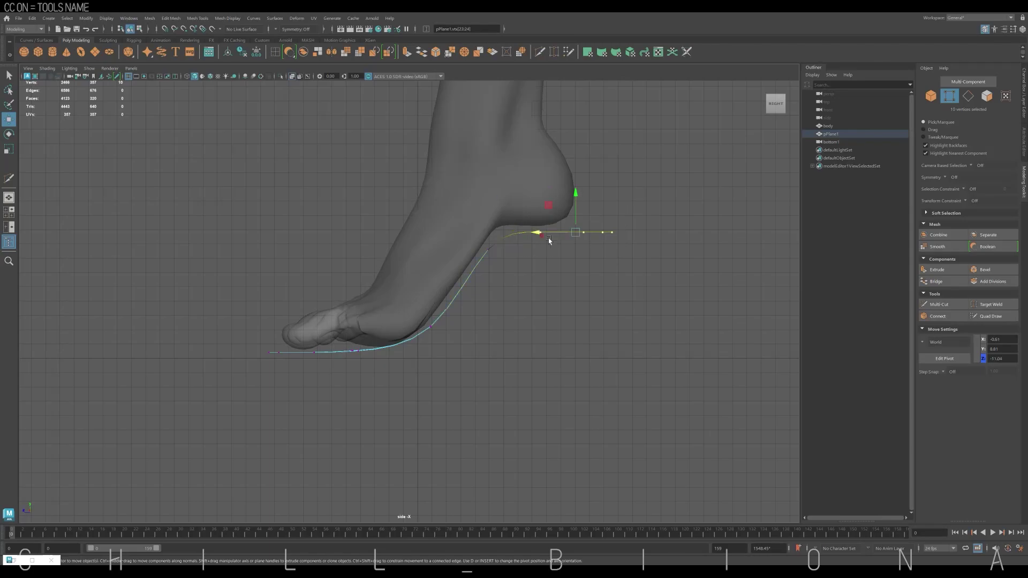
click(541, 237)
- Adjust the heel-tip vertices in the four-view layout, then return to object mode
key(space)
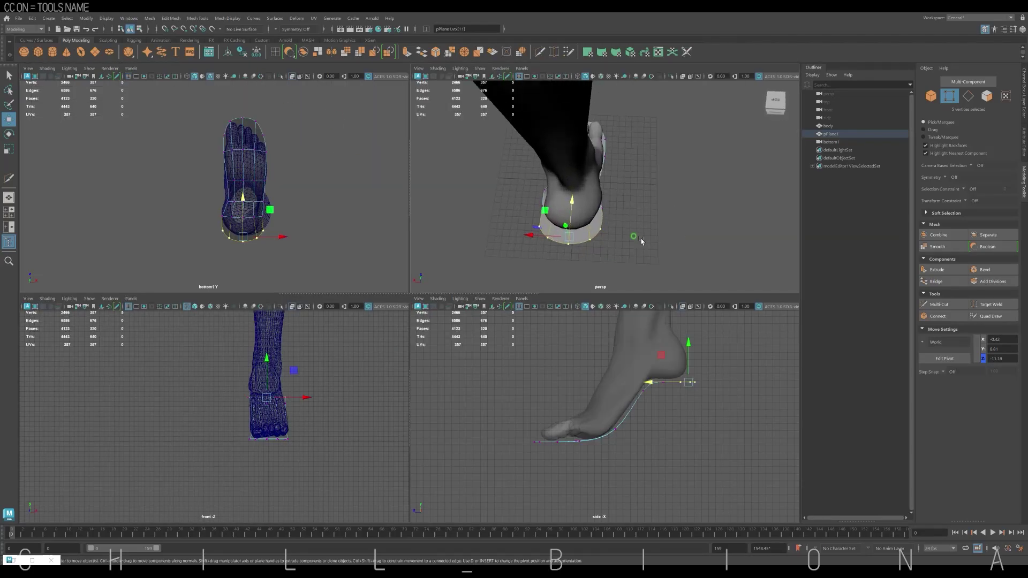
alt+drag(558, 218, 661, 183)
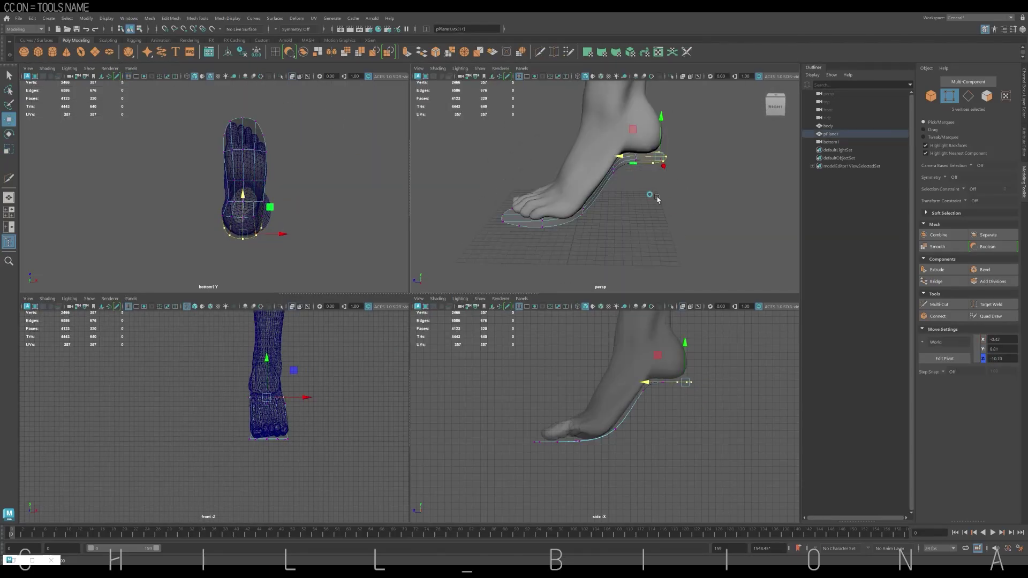
mouse_move(667, 147)
mouse_down()
mouse_move(616, 160)
mouse_move(583, 207)
mouse_up()
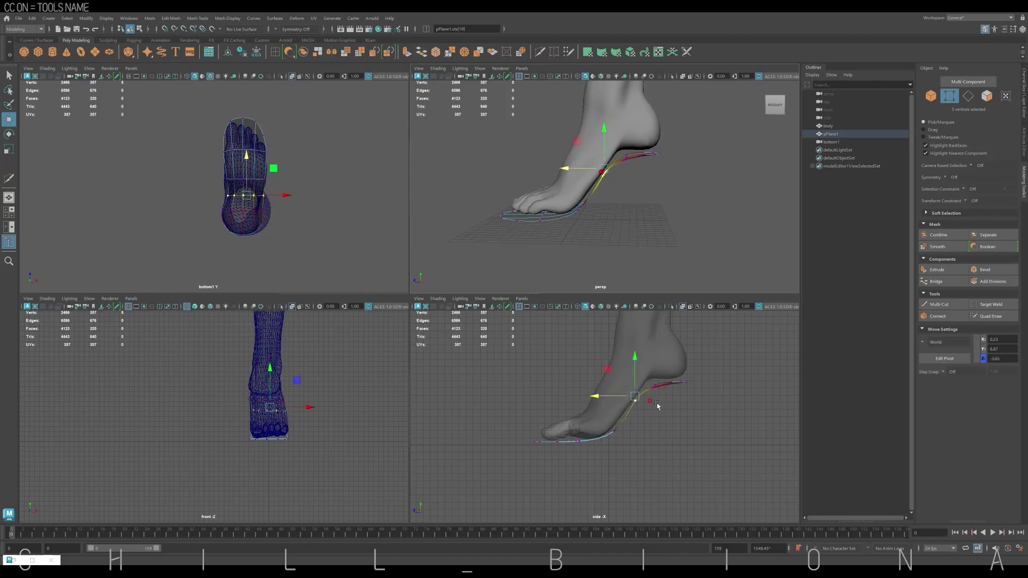
scroll(658, 406, up, 2)
drag(680, 388, 670, 361)
drag(739, 401, 660, 354)
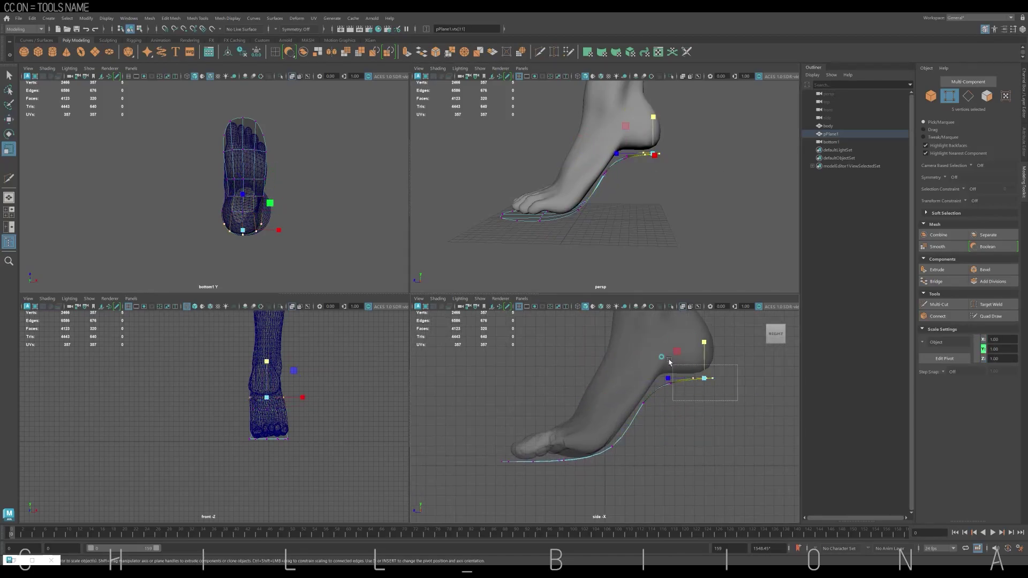
key(w)
key(F8)
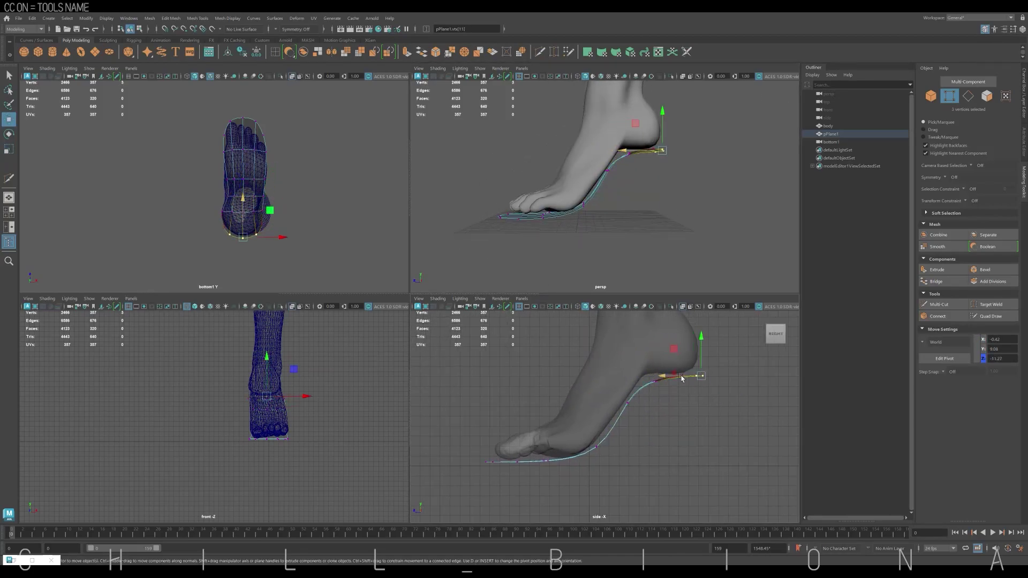
key(space)
mouse_move(554, 291)
alt+mouse_down()
mouse_move(599, 281)
mouse_move(567, 344)
mouse_move(505, 343)
alt+mouse_up()
- Create a second plane, rotate it -90 to stand upright, and raise it to the foot
click(80, 51)
drag(227, 364, 600, 361)
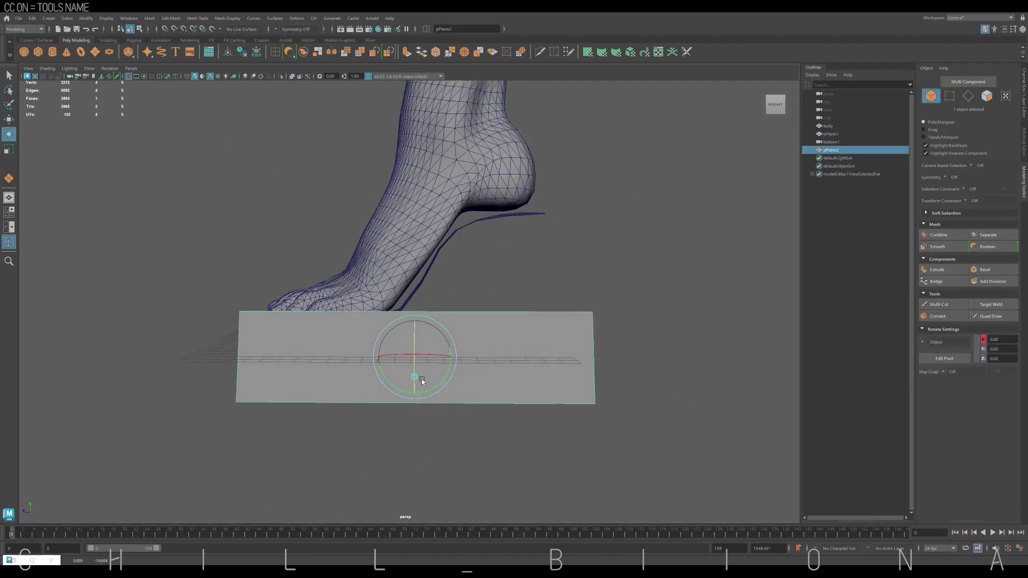
click(1025, 112)
text(-90)
key(Return)
drag(428, 327, 428, 271)
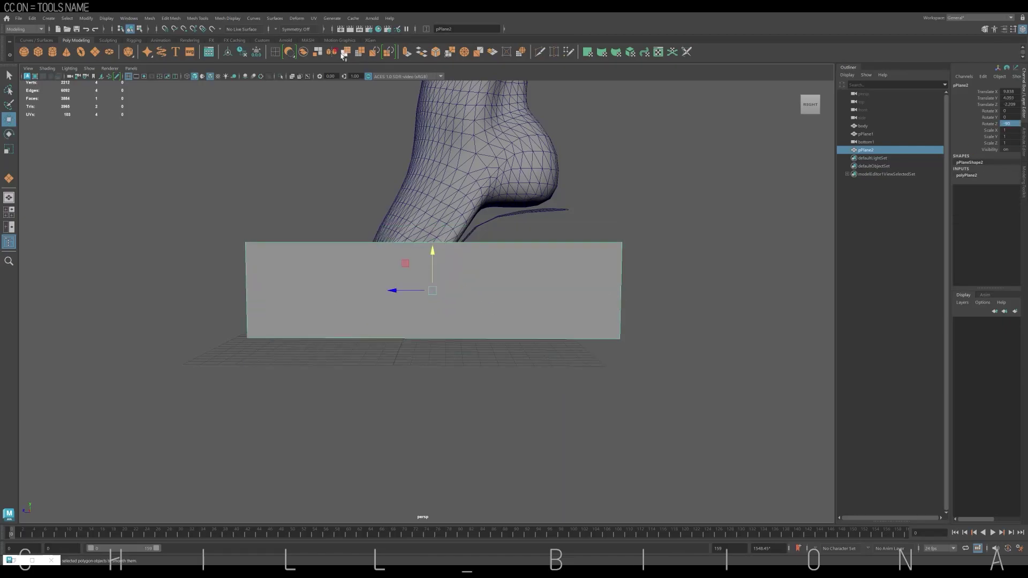
key(space)
key(space)
- Raise the back of the panel to heel height, cut an edge loop, and bend it along the arch
key(y)
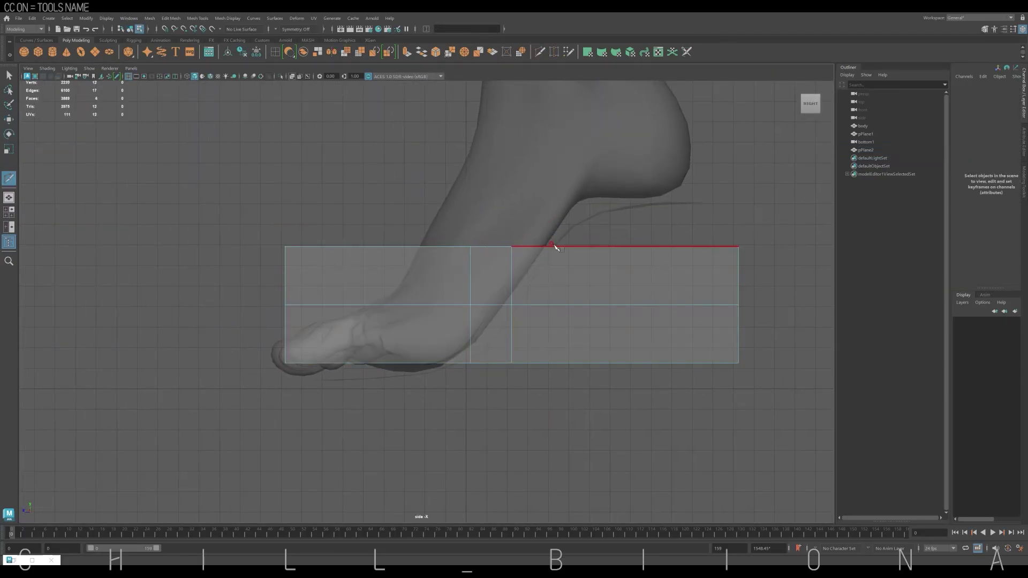
drag(619, 166, 615, 128)
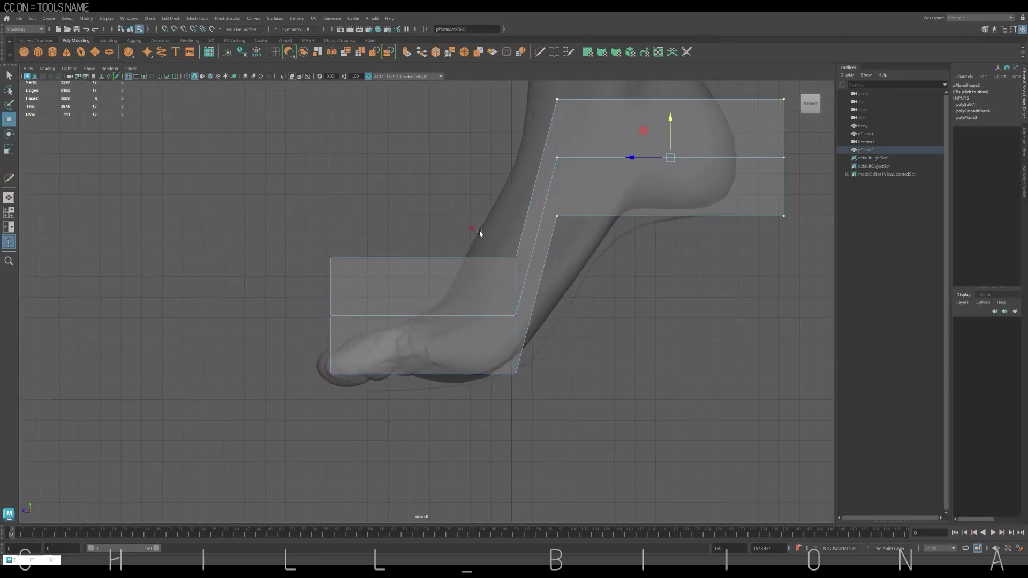
key(y)
click(534, 239)
key(w)
drag(379, 287, 333, 338)
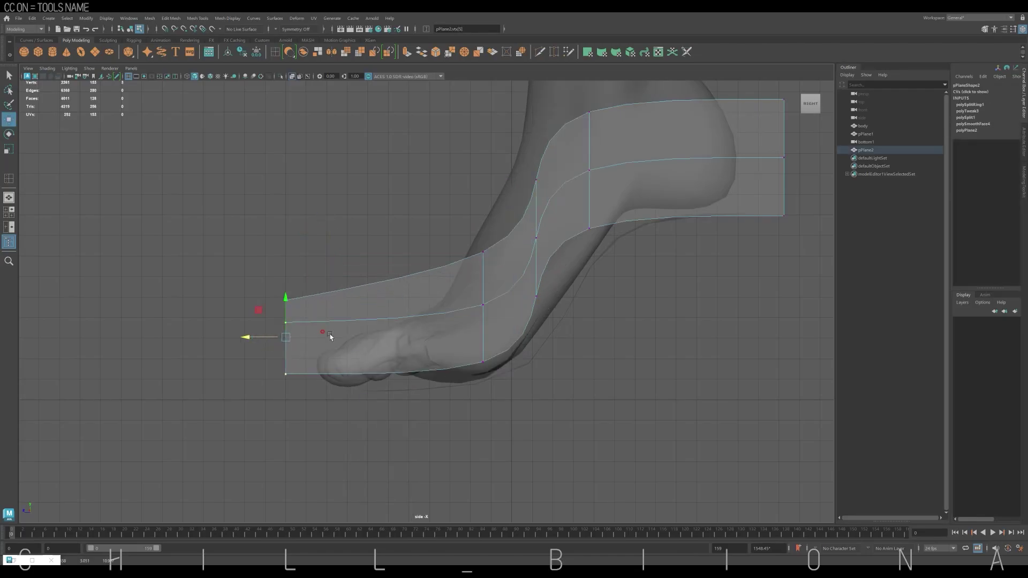
- Reshape the panel by raising the upper column, lowering the front bottom edge, and lowering the heel top
click(536, 256)
scroll(609, 310, down, 1)
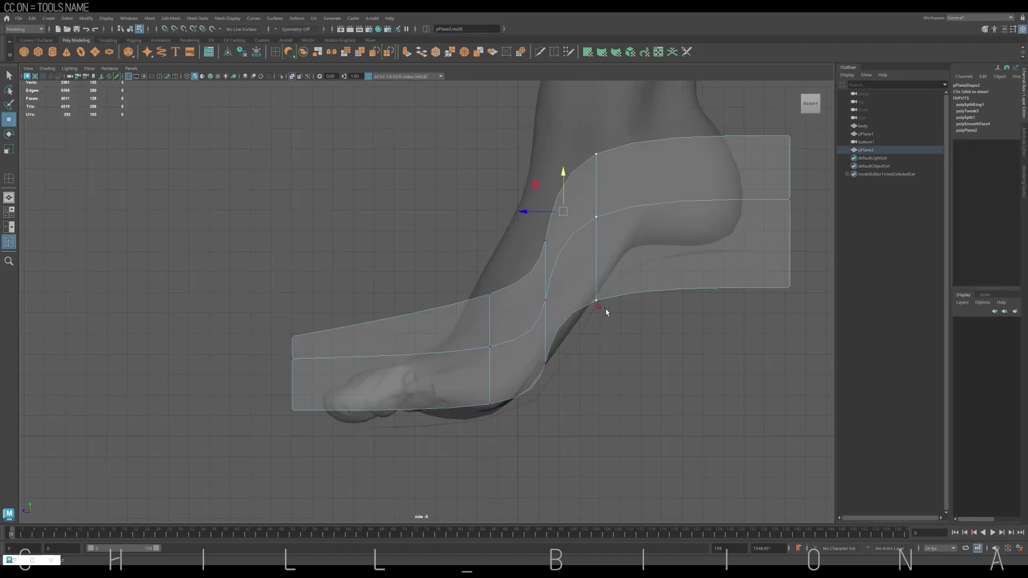
drag(614, 144, 615, 136)
drag(294, 386, 498, 407)
drag(411, 385, 410, 400)
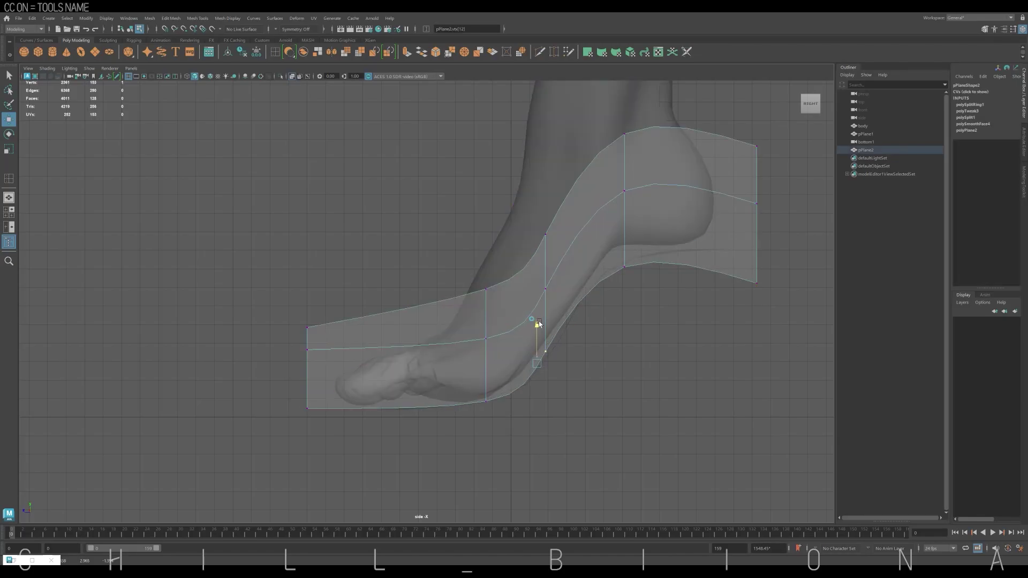
scroll(524, 309, down, 1)
alt+middle_drag(614, 271, 635, 202)
click(532, 208)
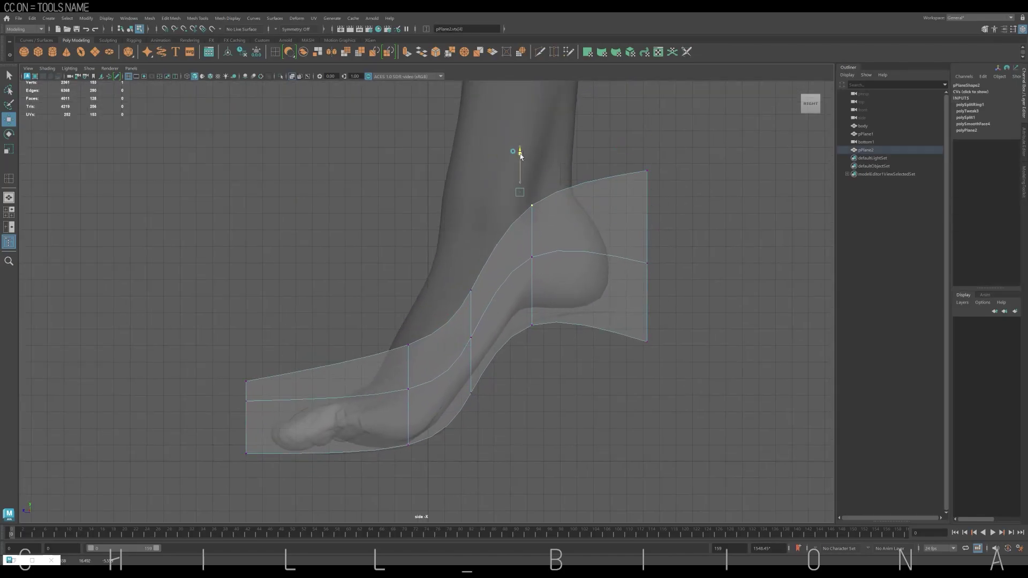
drag(537, 228, 541, 241)
drag(522, 184, 530, 218)
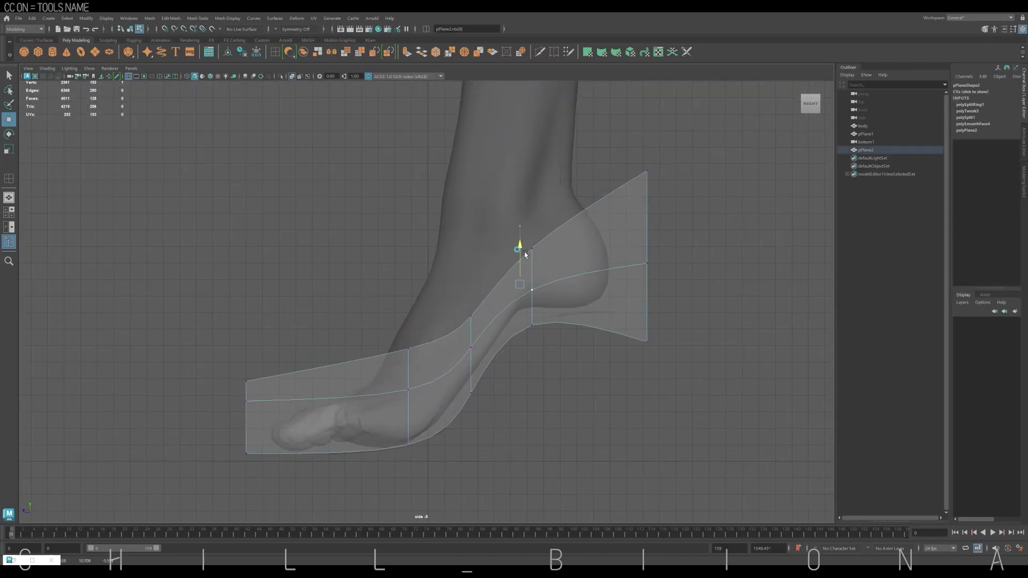
- Multi-Cut two vertical edge loops through the heel part of the panel
click(540, 51)
ctrl+click(586, 324)
ctrl+click(522, 322)
key(w)
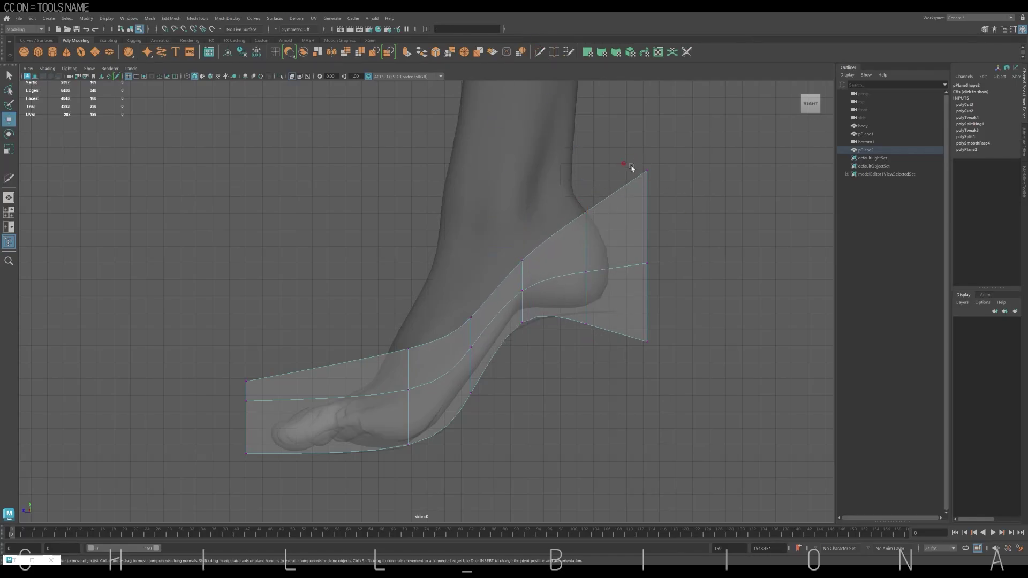
drag(528, 330, 517, 268)
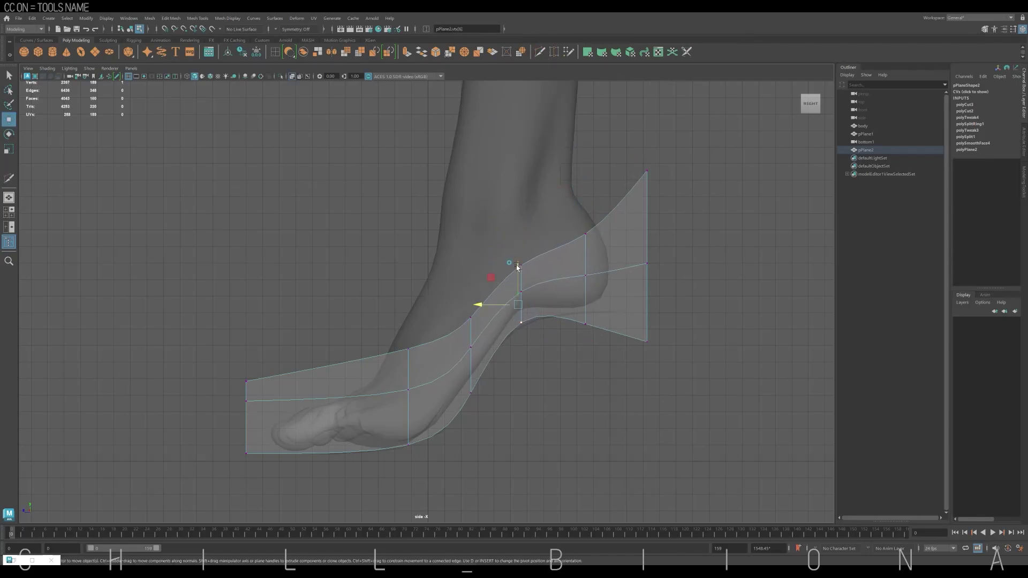
key(w)
key(ctrl+z)
- Add a vertical edge loop across the toe and shift the toe vertices to follow the foot
alt+middle_drag(391, 117, 435, 78)
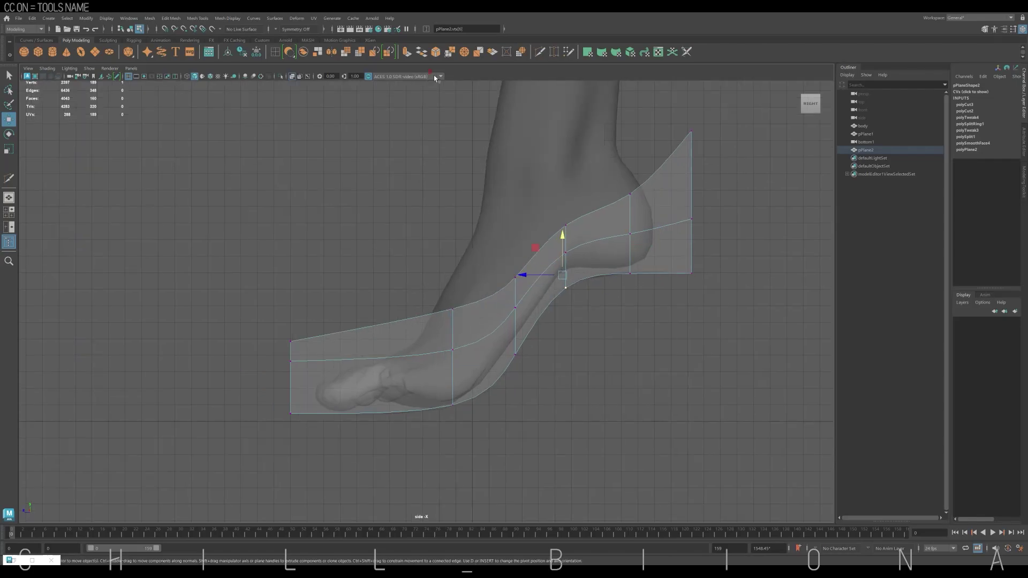
ctrl+click(356, 319)
key(w)
drag(299, 378, 284, 383)
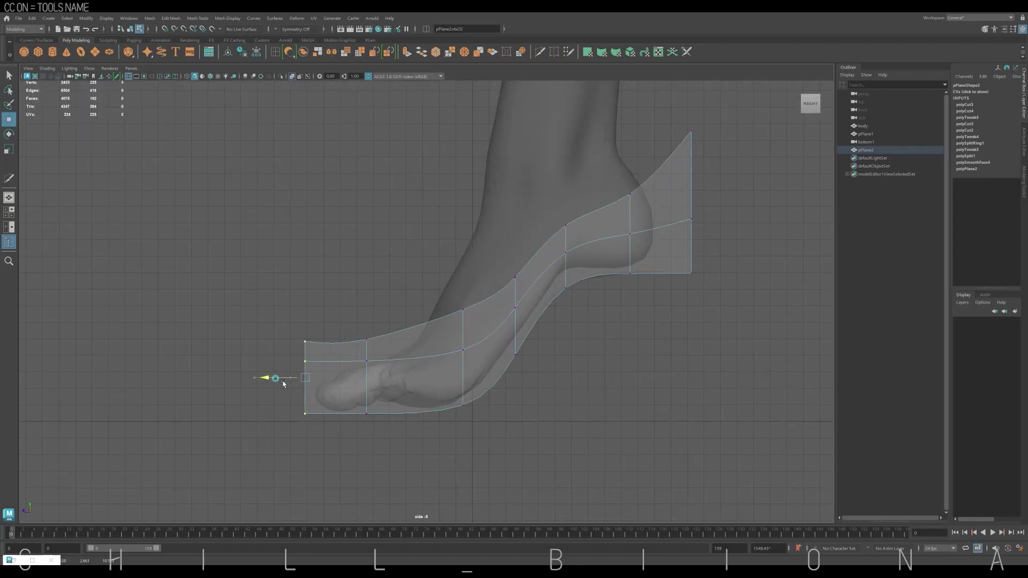
- Select the whole shoe panel and mirror it to the other side
key(space)
right_drag(734, 161, 750, 144)
key(space)
- Move the mirror plane to the foot's centre and check the mirrored halves
shift+right_drag(524, 183, 534, 288)
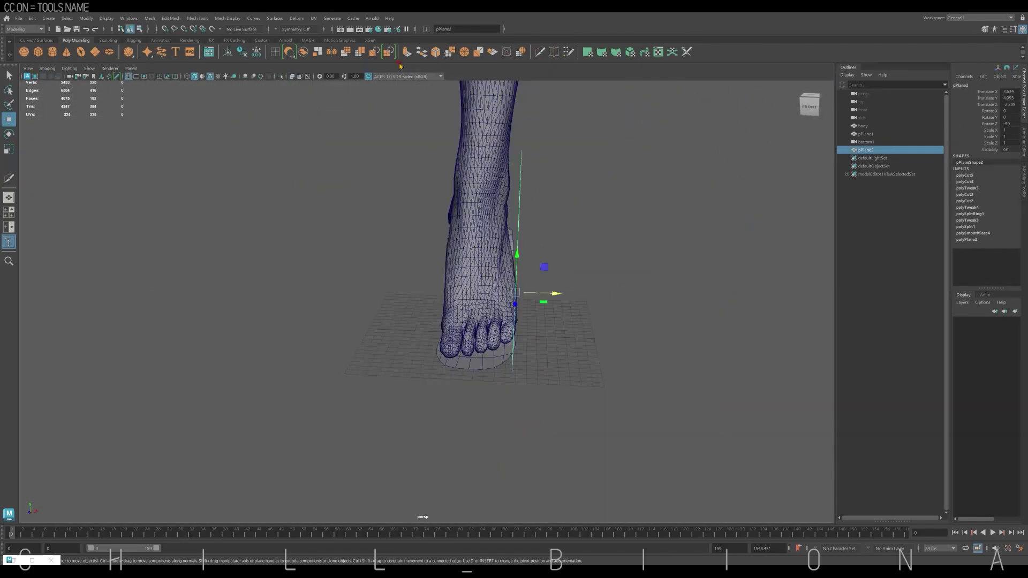
mouse_move(516, 338)
mouse_down()
mouse_move(585, 355)
mouse_move(535, 364)
mouse_up()
mouse_move(521, 205)
alt+mouse_down()
mouse_move(546, 229)
mouse_move(471, 326)
alt+mouse_up()
key(space)
- Merge the centre seam vertices at the toe, delete extra vertices, and bevel the toe cap edges
right_drag(562, 333, 530, 358)
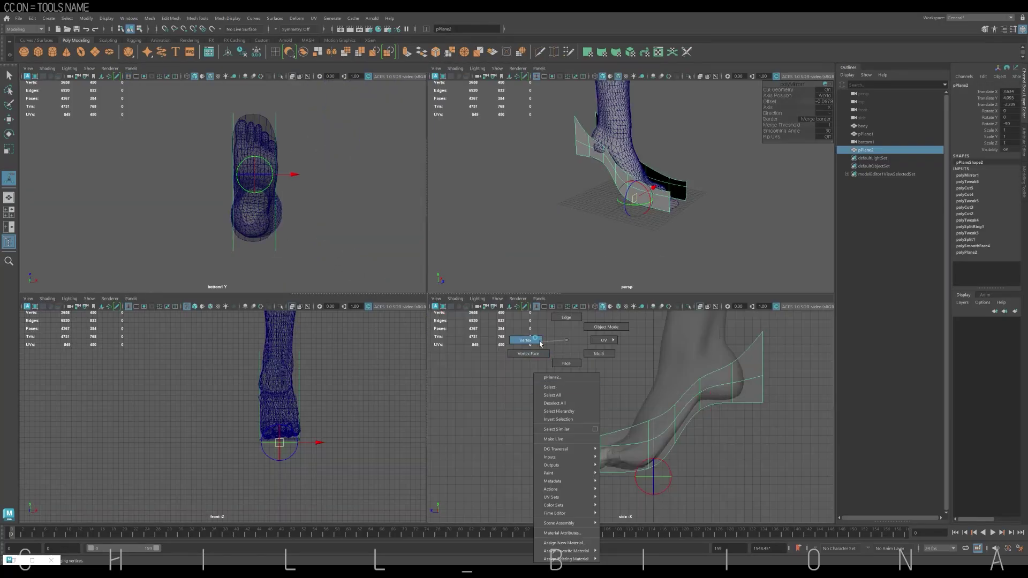
click(598, 463)
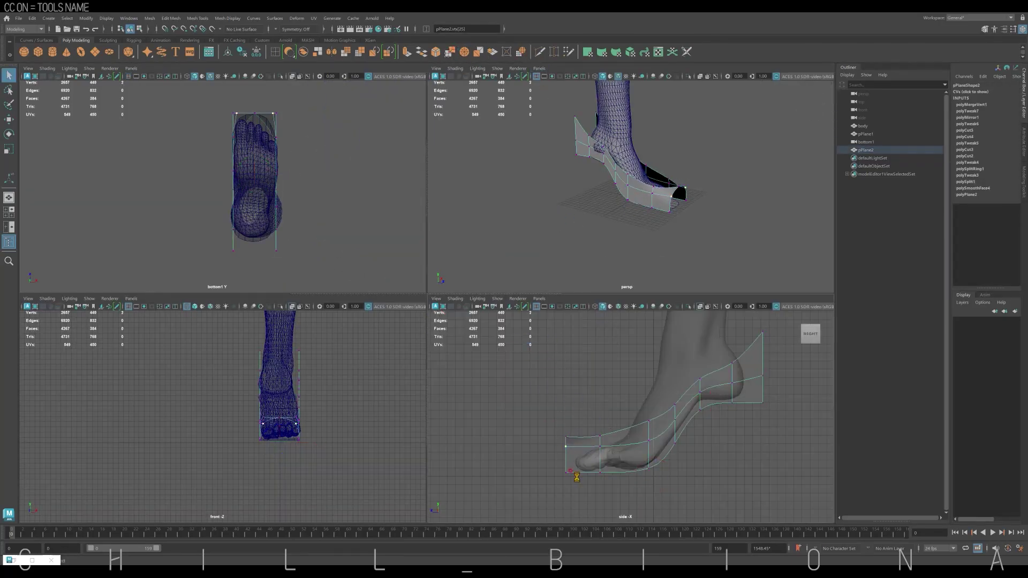
shift+right_drag(579, 498, 562, 514)
mouse_move(621, 252)
alt+mouse_down()
mouse_move(719, 231)
mouse_move(703, 247)
alt+mouse_up()
key(w)
key(Delete)
key(space)
key(ctrl+b)
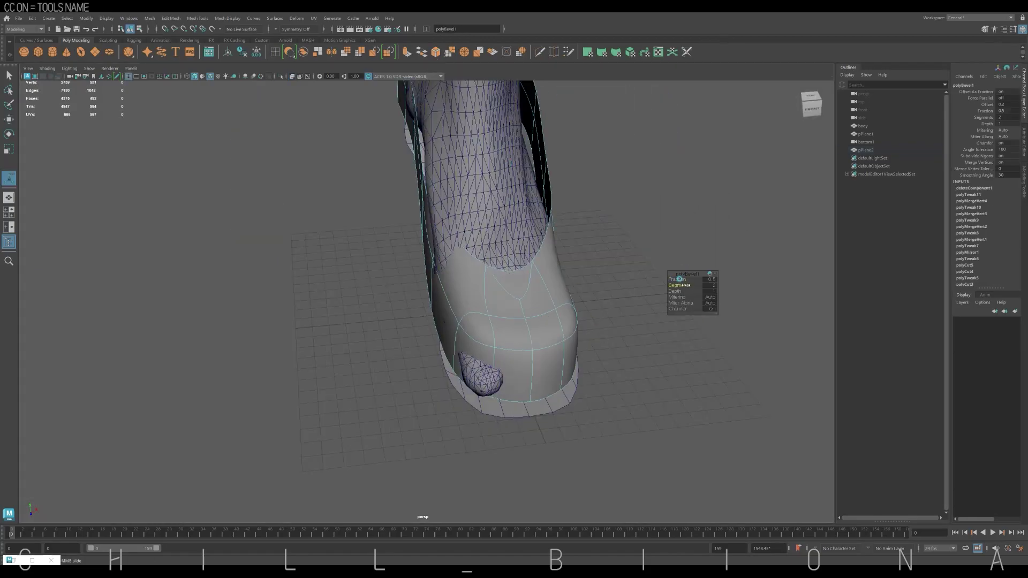
- Apply the bevel with 2 segments and inspect the toe cap with and without smooth preview
right_drag(528, 289, 530, 280)
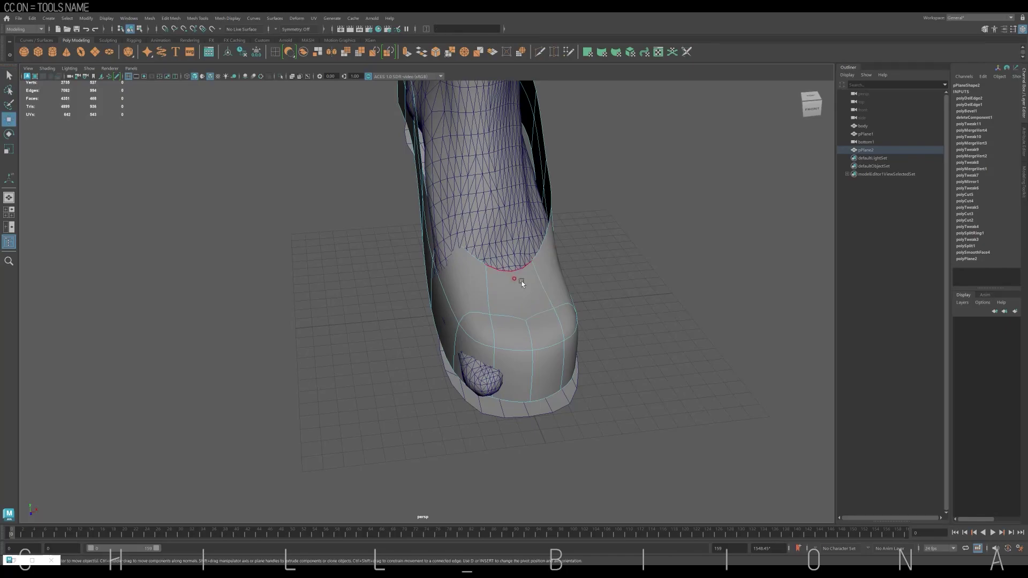
key(F9)
alt+drag(585, 260, 524, 250)
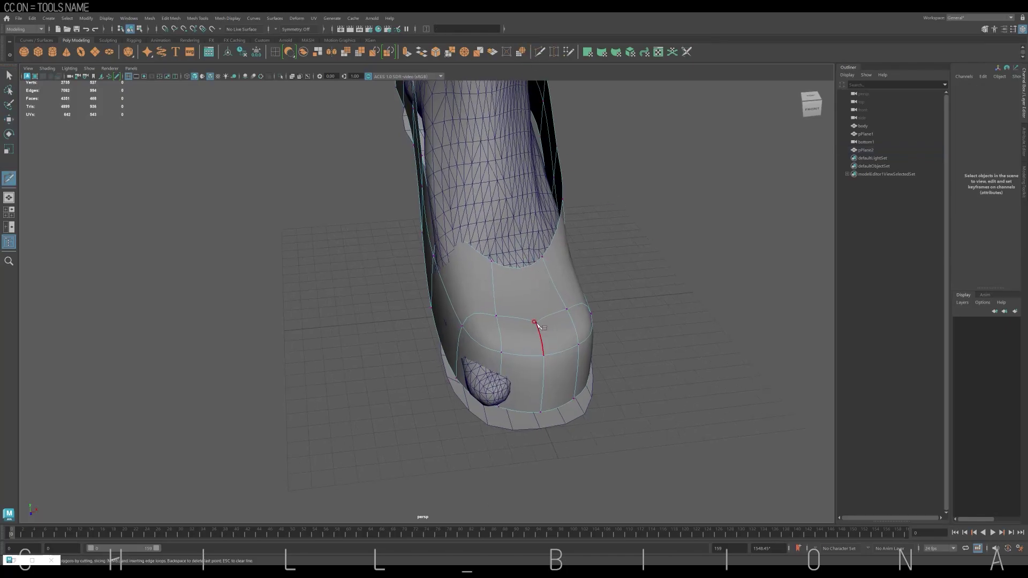
key(1)
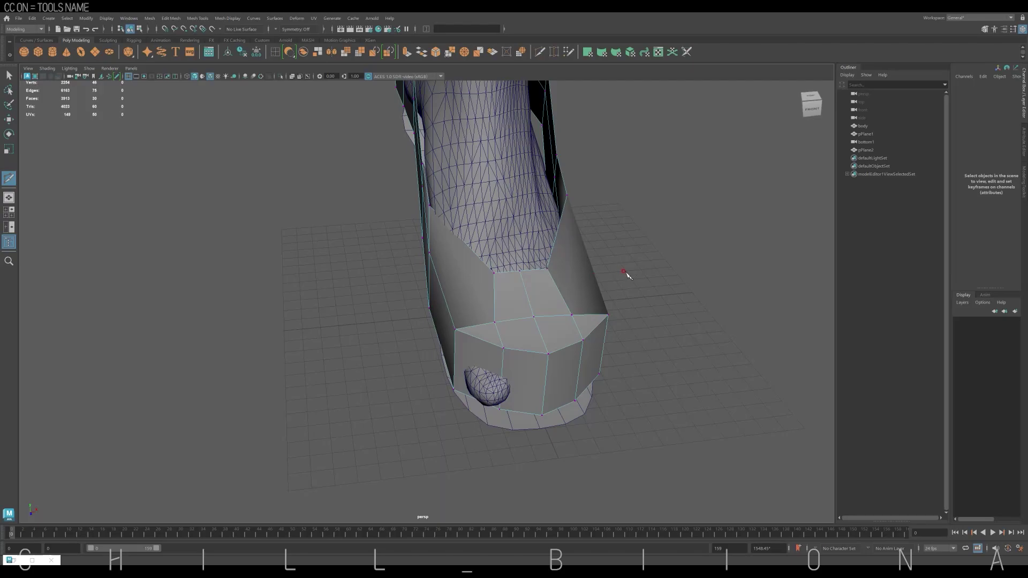
key(3)
alt+drag(581, 324, 546, 315)
- Merge stray vertices near the ankle opening and isolate the shoe on its own
key(w)
click(558, 260)
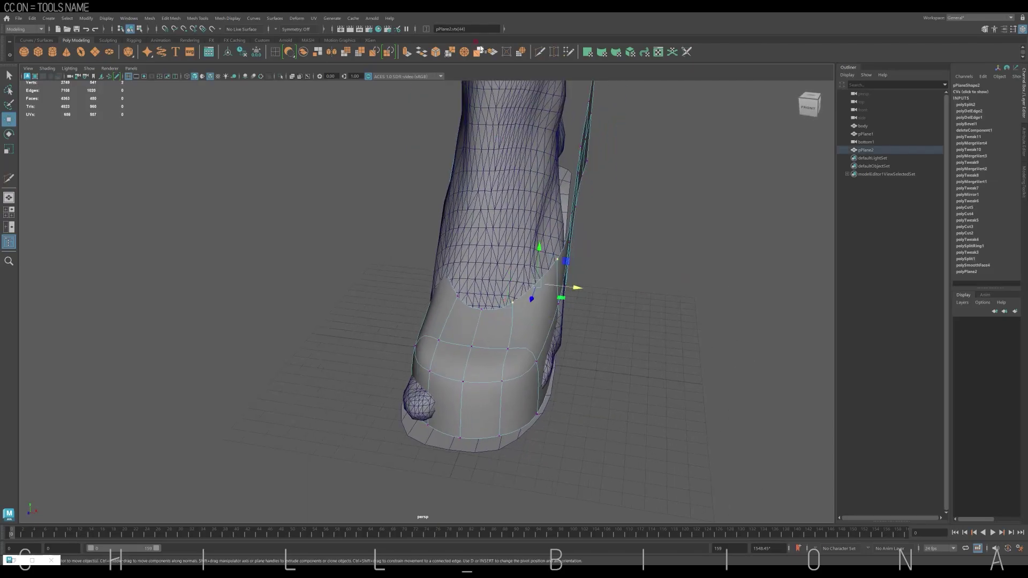
alt+drag(615, 307, 659, 310)
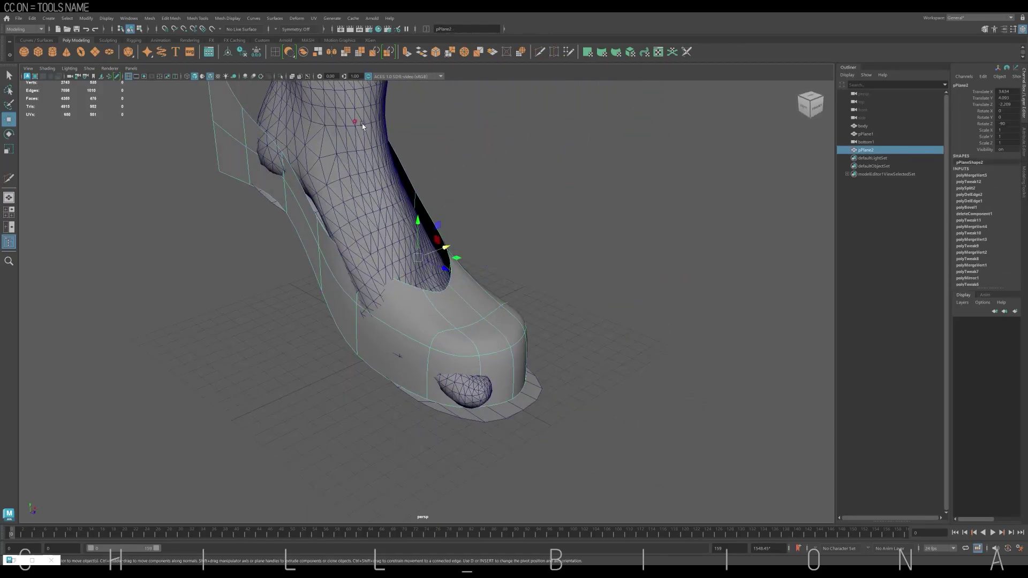
key(ctrl+1)
click(354, 259)
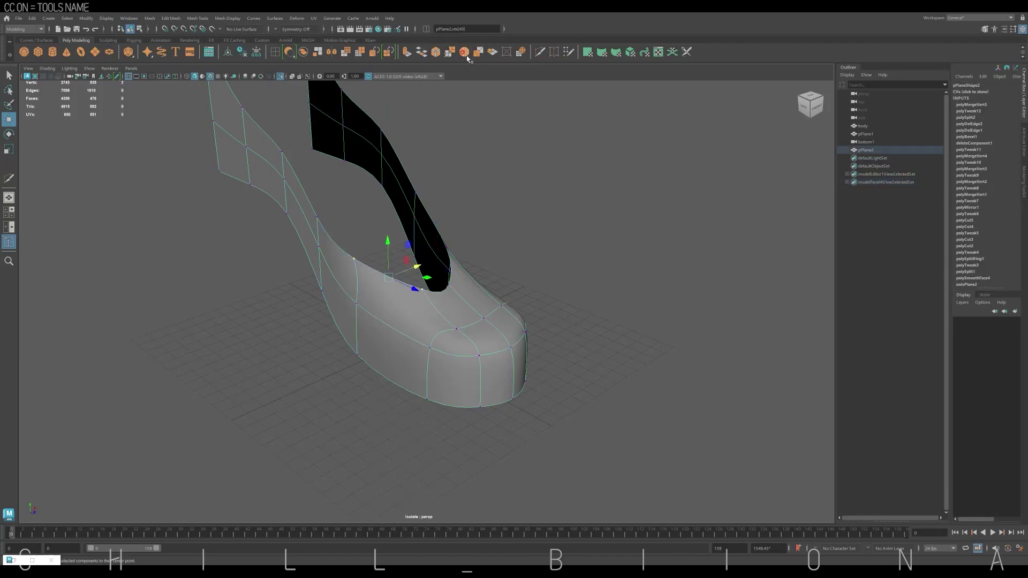
click(464, 52)
mouse_move(557, 251)
alt+mouse_down()
mouse_move(570, 215)
mouse_move(550, 294)
alt+mouse_up()
- Lower the heel's top back corner and pull the opening's inner edge down into a U shape
drag(559, 211, 587, 383)
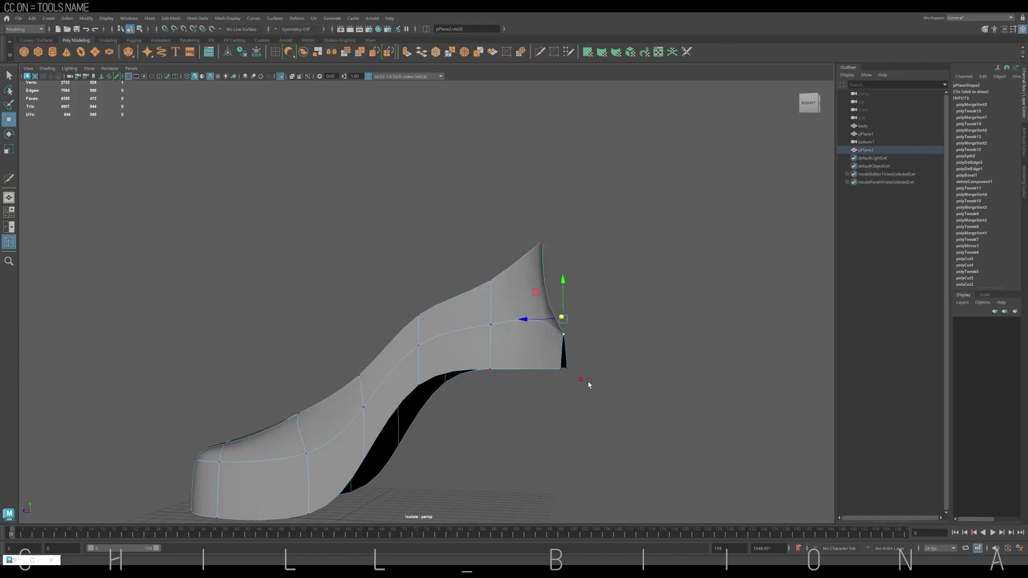
alt+drag(620, 317, 436, 370)
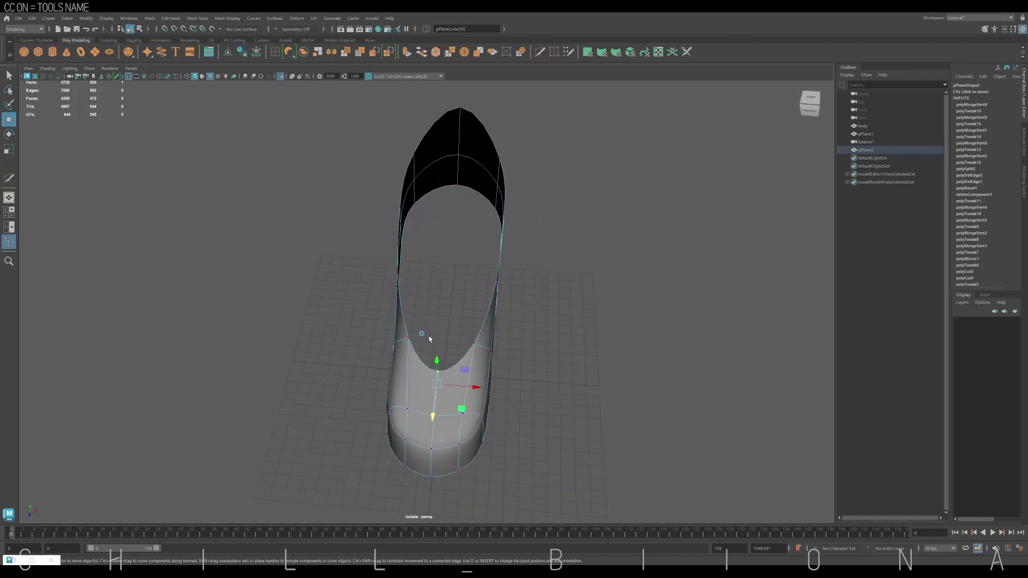
mouse_move(441, 377)
mouse_down()
mouse_move(435, 406)
mouse_move(365, 330)
mouse_move(451, 381)
mouse_up()
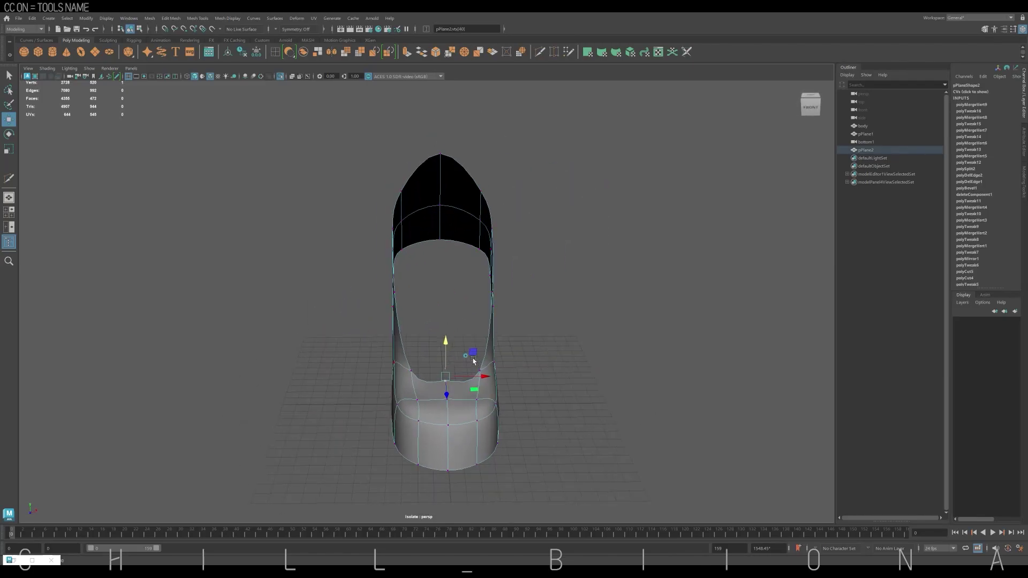
key(r)
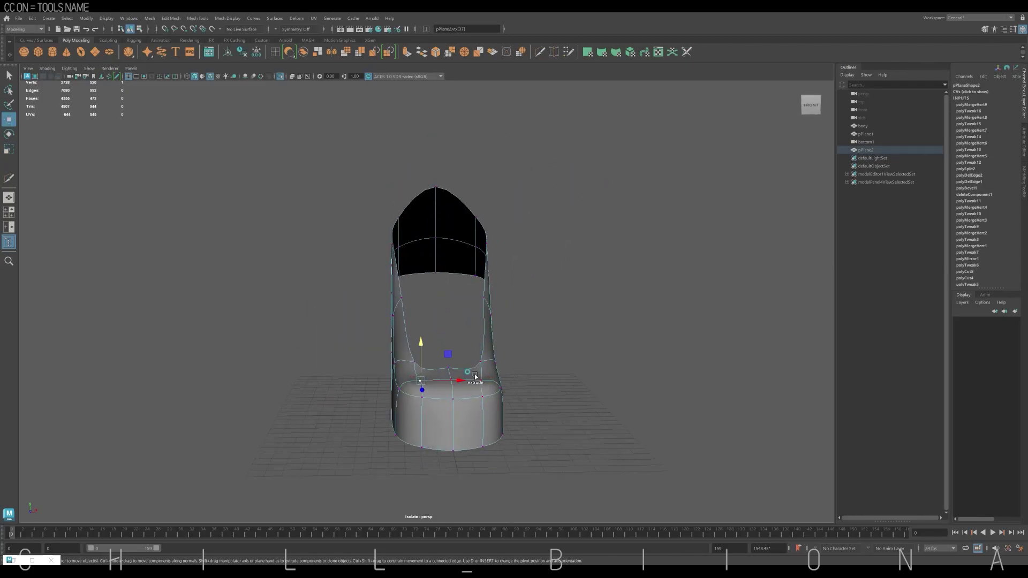
- Show the foot again in the four-view layout and pull the heel vertices slightly toward the toe
key(ctrl+1)
alt+drag(448, 333, 451, 303)
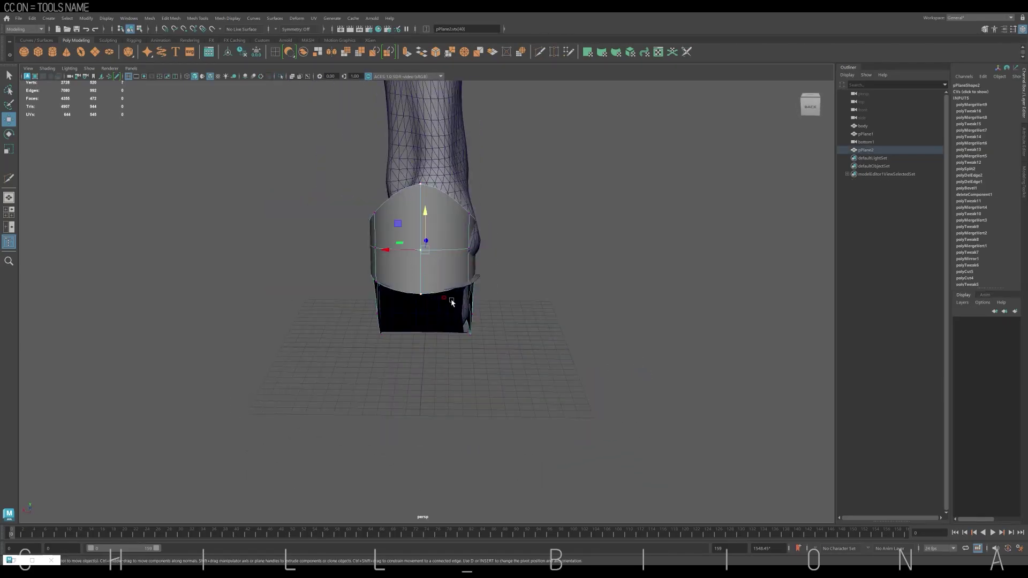
key(space)
middle_drag(734, 397, 733, 415)
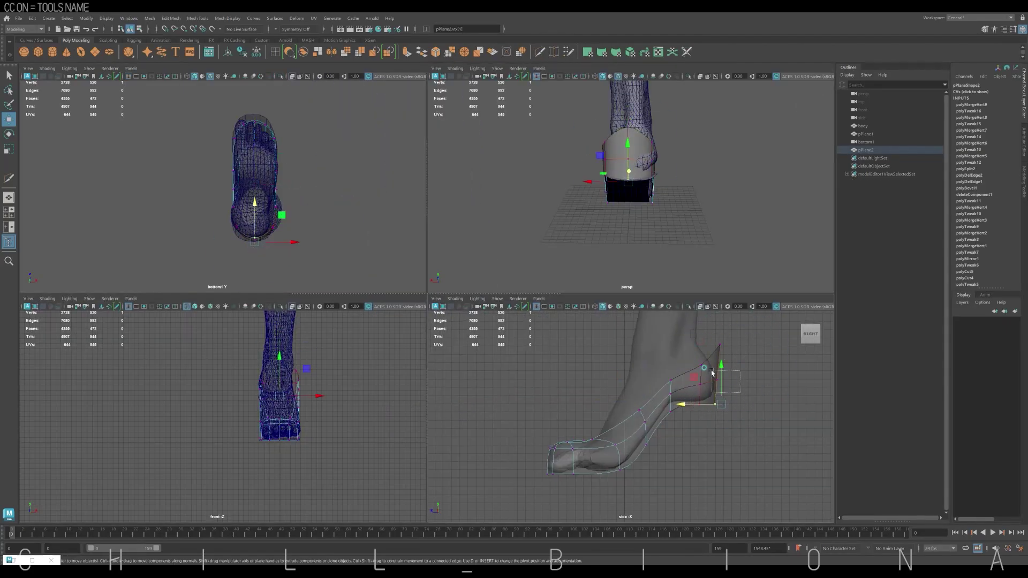
- Push the heel vertex back and select heel and toe vertices to refine the fit
middle_drag(713, 373, 733, 333)
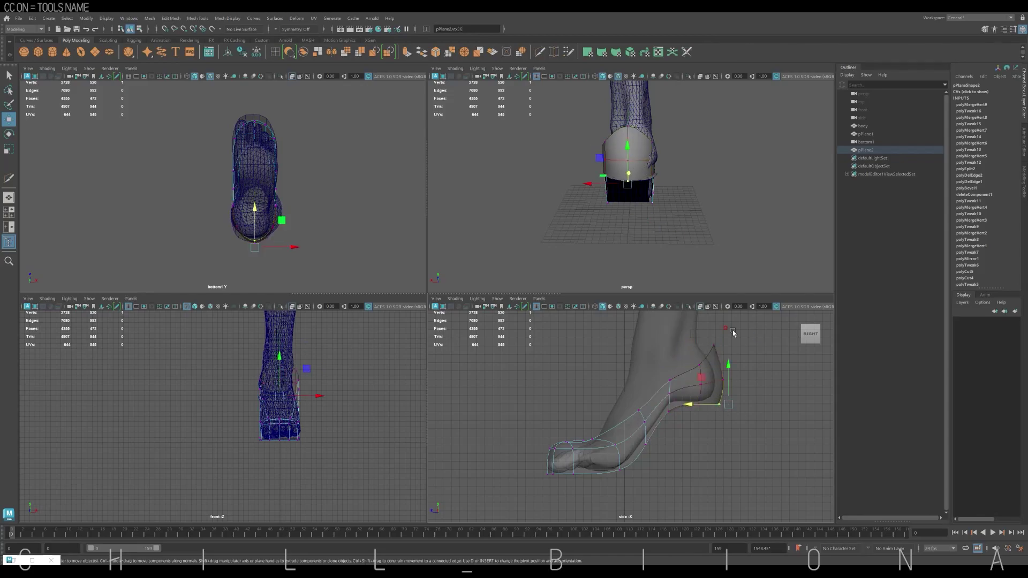
alt+drag(643, 204, 696, 171)
click(699, 154)
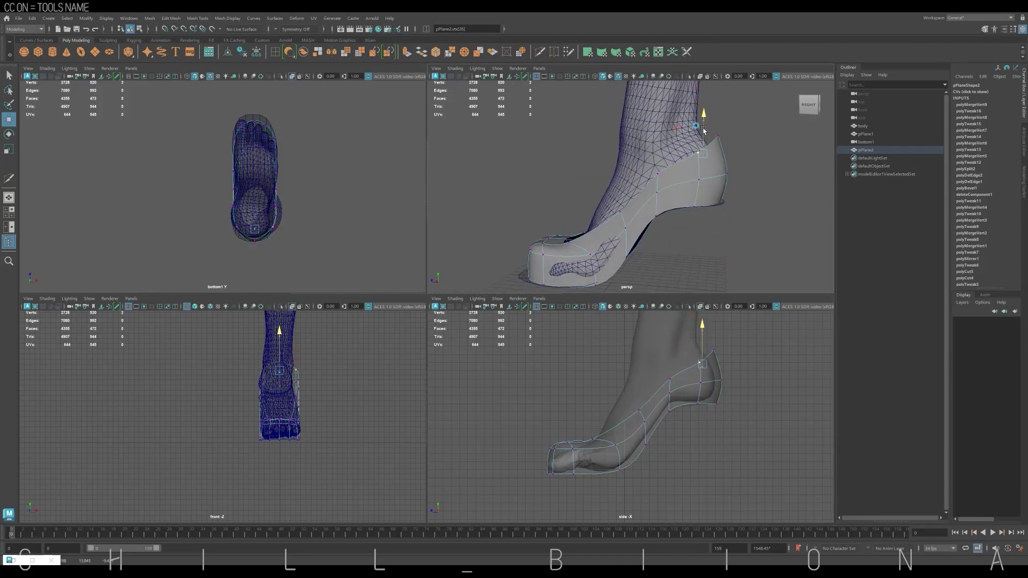
click(626, 228)
mouse_move(625, 228)
alt+mouse_down()
mouse_move(671, 247)
mouse_move(616, 225)
alt+mouse_up()
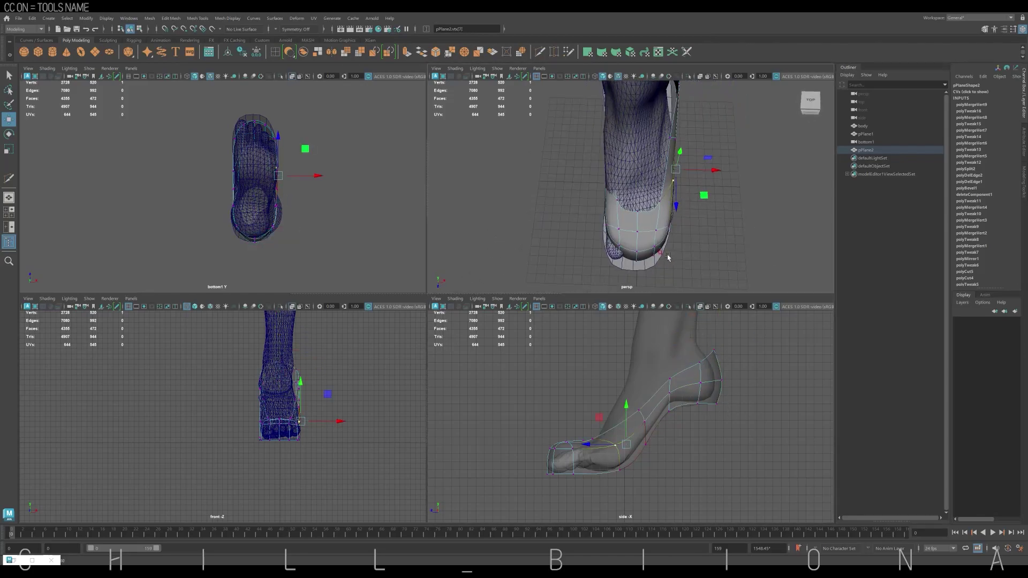
drag(579, 434, 528, 479)
mouse_move(674, 265)
alt+mouse_down()
mouse_move(643, 251)
mouse_move(696, 161)
alt+mouse_up()
click(640, 243)
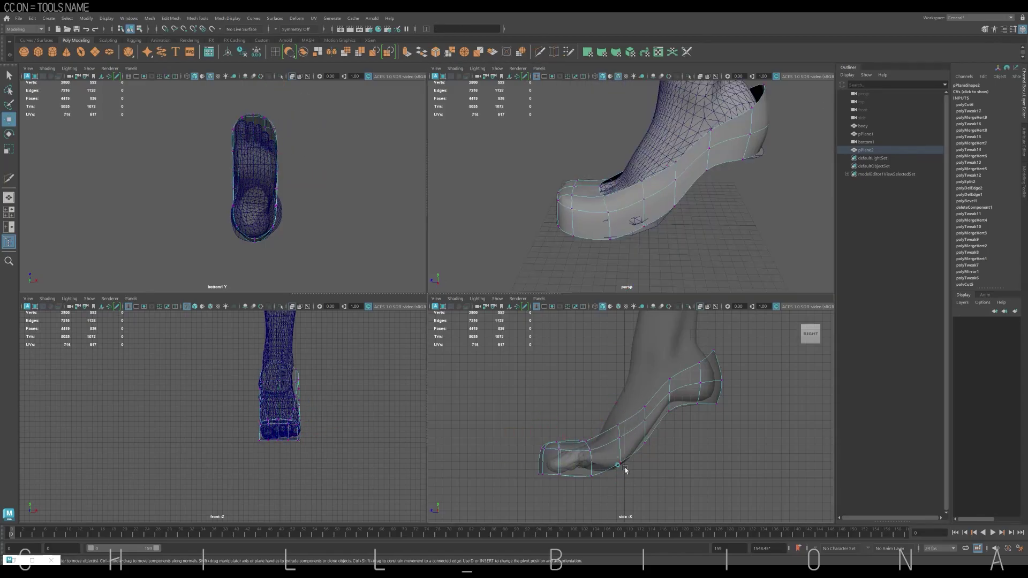
- Add an edge loop across the toe and adjust vertices at the heel, front and side
ctrl+click(592, 458)
key(w)
mouse_move(670, 225)
alt+mouse_down()
mouse_move(627, 170)
mouse_move(615, 194)
mouse_move(624, 232)
mouse_move(600, 166)
mouse_move(641, 228)
mouse_move(615, 204)
mouse_move(646, 210)
mouse_move(661, 241)
mouse_move(707, 198)
mouse_move(643, 225)
alt+mouse_up()
click(612, 202)
click(621, 234)
click(599, 163)
- Insert an edge loop along the shoe, then scale and move its new edges closer to the foot
click(650, 155)
click(641, 230)
shift+click(646, 210)
key(r)
key(w)
key(space)
right_drag(470, 287, 424, 284)
- Select toe-front vertices while orbiting around the toe in the perspective view
click(529, 244)
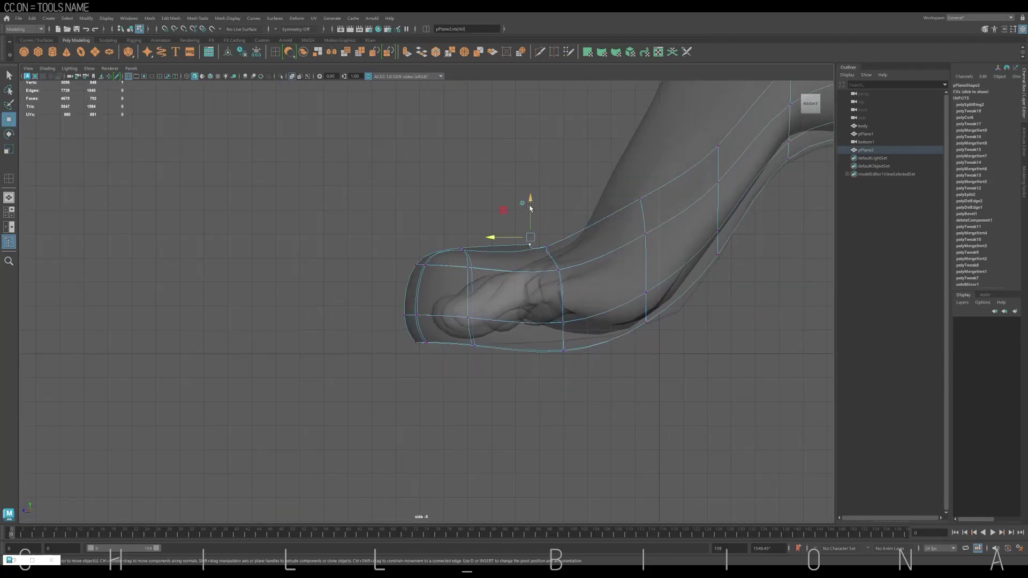
key(space)
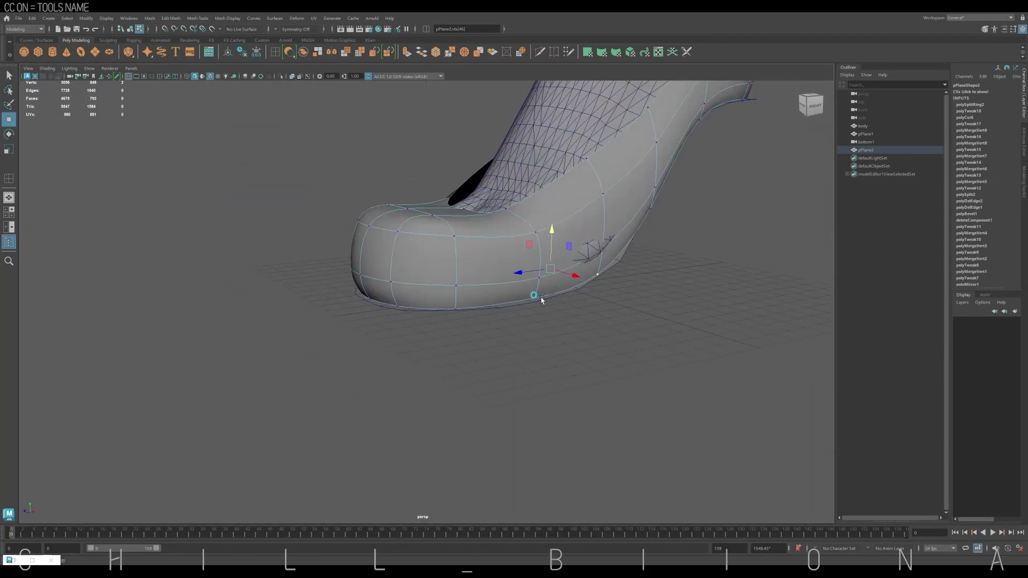
alt+drag(565, 308, 490, 238)
click(424, 204)
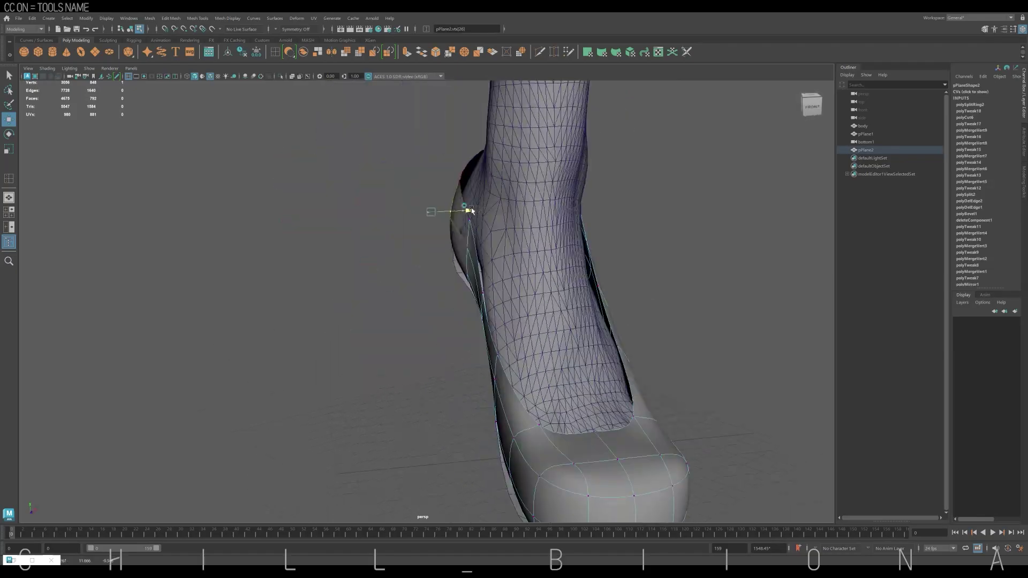
mouse_move(465, 200)
alt+mouse_down()
mouse_move(426, 318)
mouse_move(434, 251)
mouse_move(344, 298)
alt+mouse_up()
right_drag(344, 299, 345, 278)
- Scale and move the toe and sole edges to round out the toe box
mouse_move(345, 279)
alt+mouse_down()
mouse_move(506, 262)
mouse_move(675, 395)
alt+mouse_up()
click(448, 273)
key(r)
click(508, 260)
key(w)
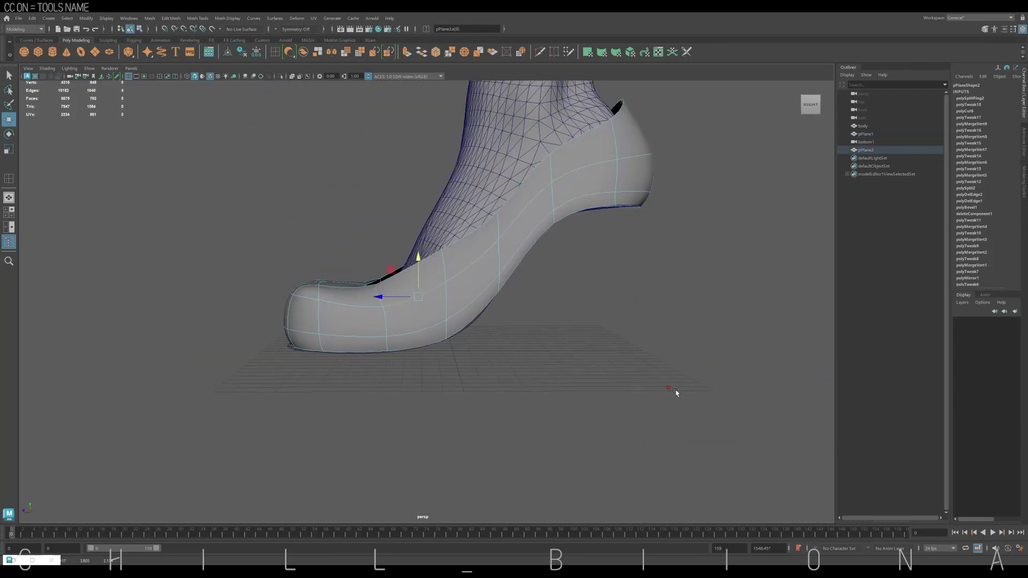
- Pull in the toe-tip and heel-back vertices in four-view layout to hug the foot
key(space)
mouse_move(680, 225)
alt+mouse_down()
mouse_move(599, 158)
mouse_move(669, 203)
mouse_move(730, 221)
alt+mouse_up()
click(599, 159)
click(678, 202)
mouse_move(677, 202)
alt+mouse_down()
mouse_move(704, 220)
mouse_move(691, 207)
mouse_move(566, 443)
alt+mouse_up()
click(691, 207)
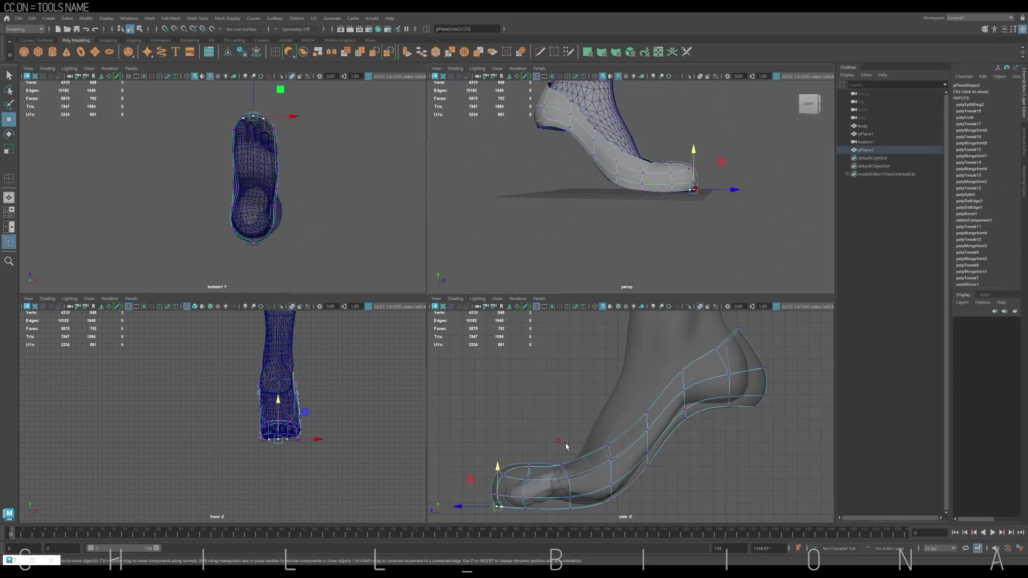
- Isolate the sole strip pPlane1 in a full-size perspective view
key(space)
key(space)
right_drag(561, 340, 519, 349)
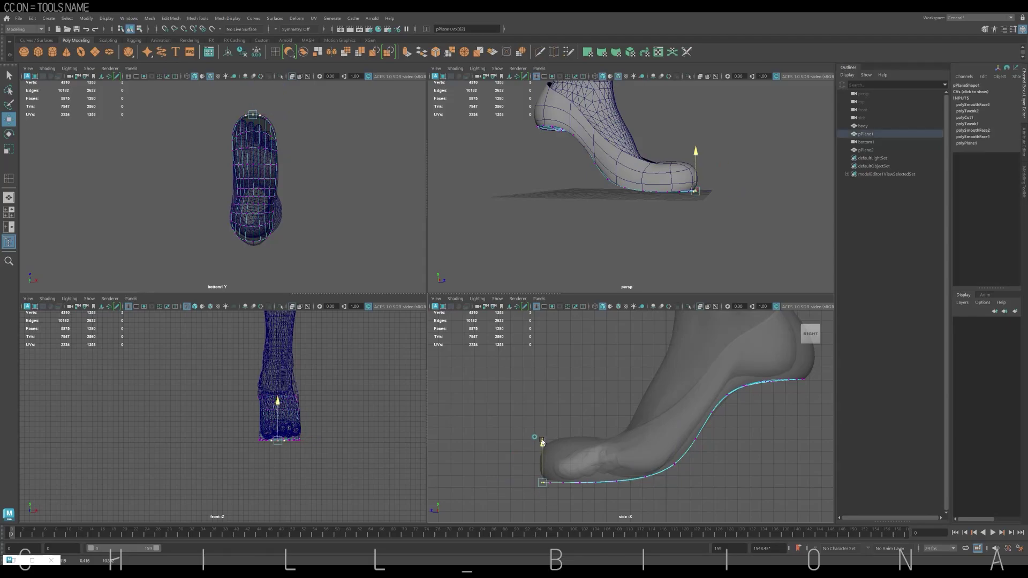
alt+drag(670, 225, 717, 203)
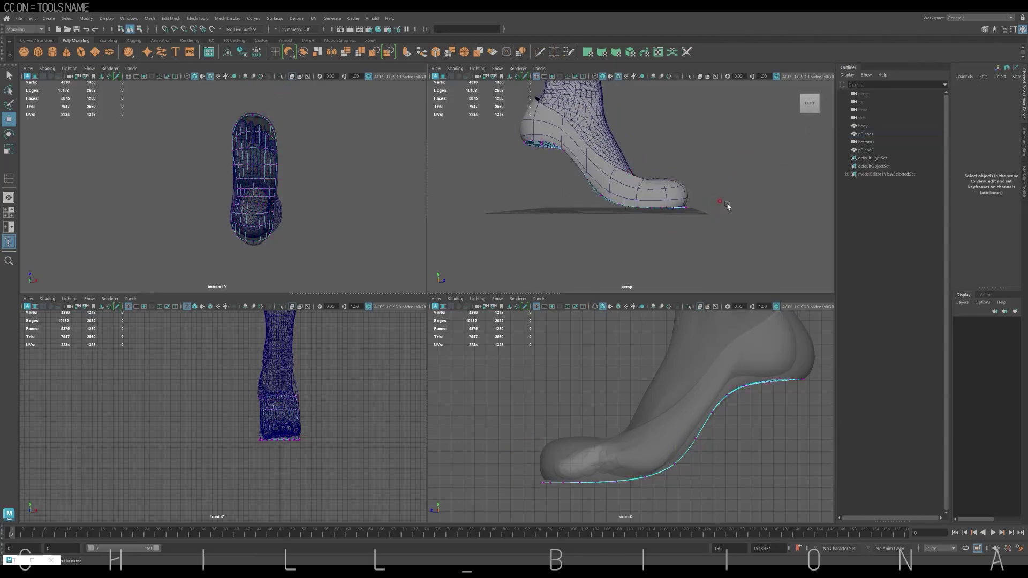
key(space)
click(402, 280)
key(ctrl+1)
alt+drag(405, 276, 513, 299)
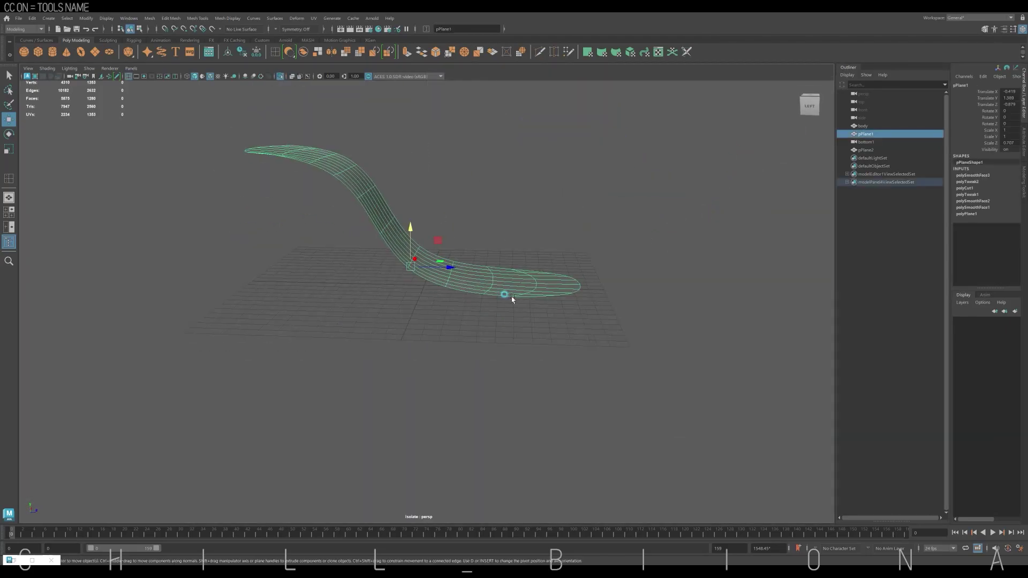
- Extrude the sole strip's faces with a thickness of -0.3
click(407, 52)
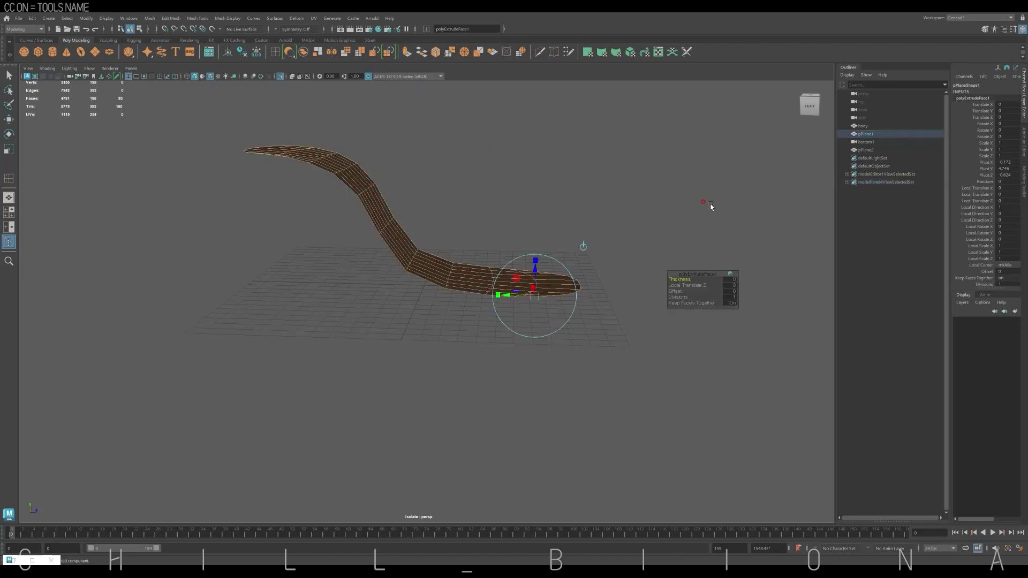
drag(702, 280, 686, 280)
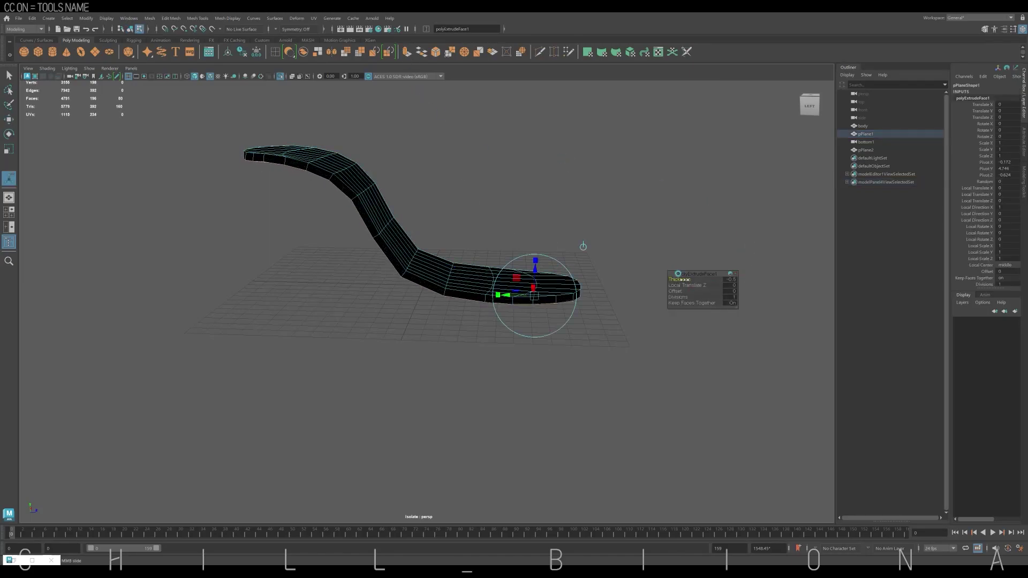
key(q)
- Extrude the forefoot faces again with thickness 5 into a platform block
click(279, 143)
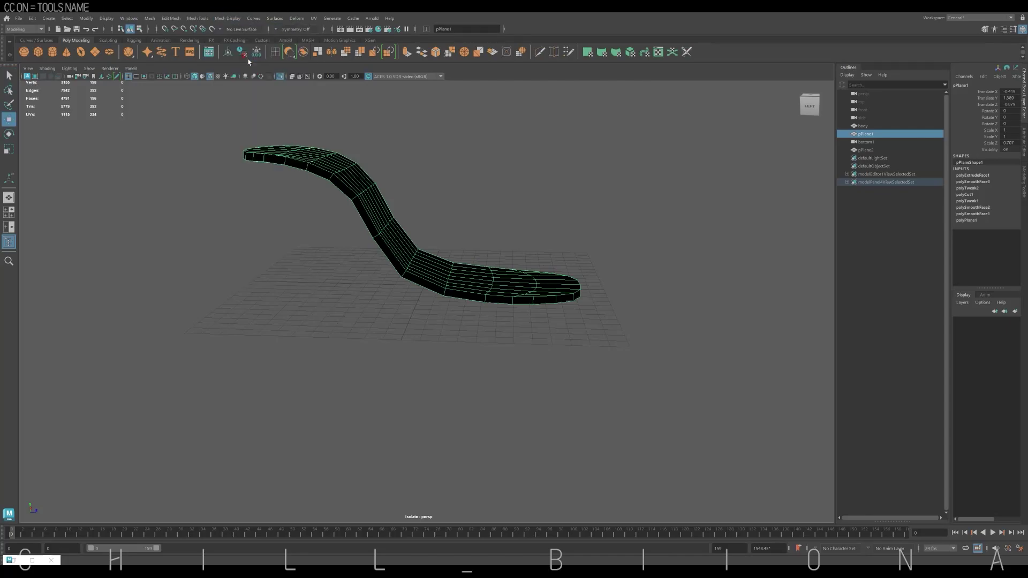
mouse_move(562, 299)
alt+mouse_down()
mouse_move(510, 339)
mouse_move(500, 423)
mouse_move(615, 427)
mouse_move(661, 322)
mouse_move(601, 420)
mouse_move(557, 427)
mouse_move(539, 294)
mouse_move(448, 194)
mouse_move(450, 271)
mouse_move(580, 347)
mouse_move(563, 345)
alt+mouse_up()
key(ctrl+e)
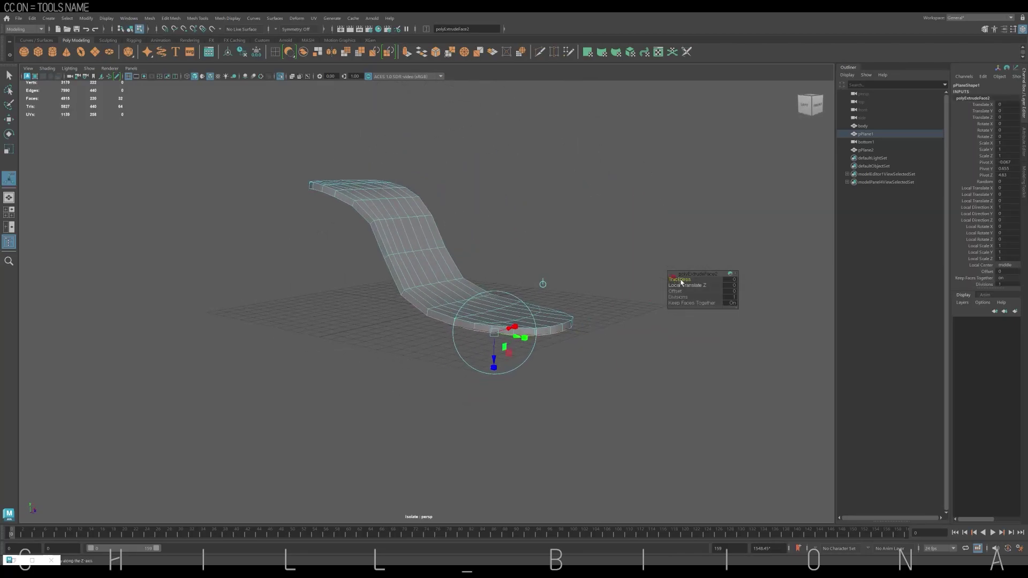
middle_drag(682, 281, 695, 282)
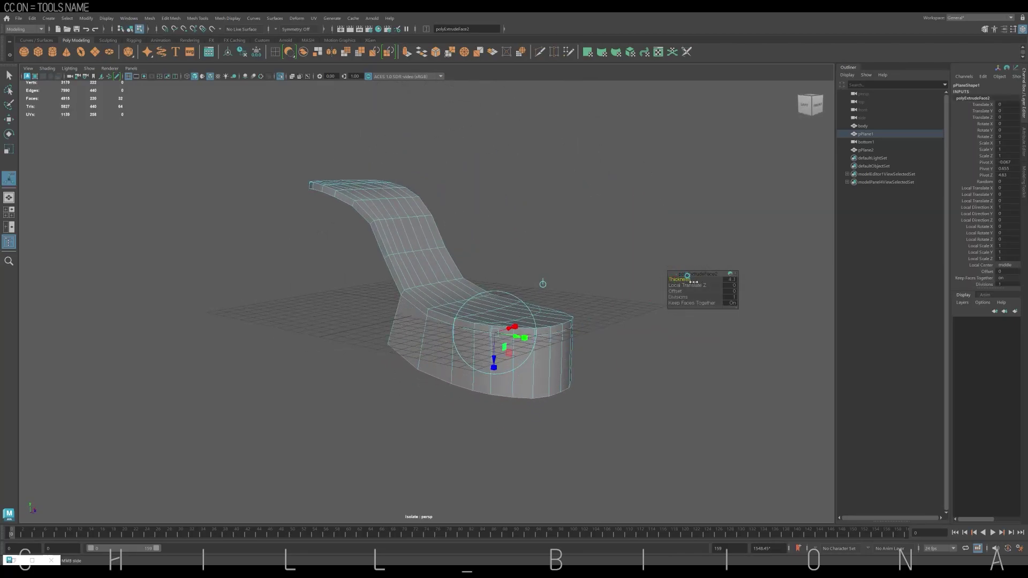
mouse_move(604, 336)
alt+mouse_down()
mouse_move(550, 360)
mouse_move(585, 339)
alt+mouse_up()
- Exit isolation and view the whole shoe with its new platform
key(F8)
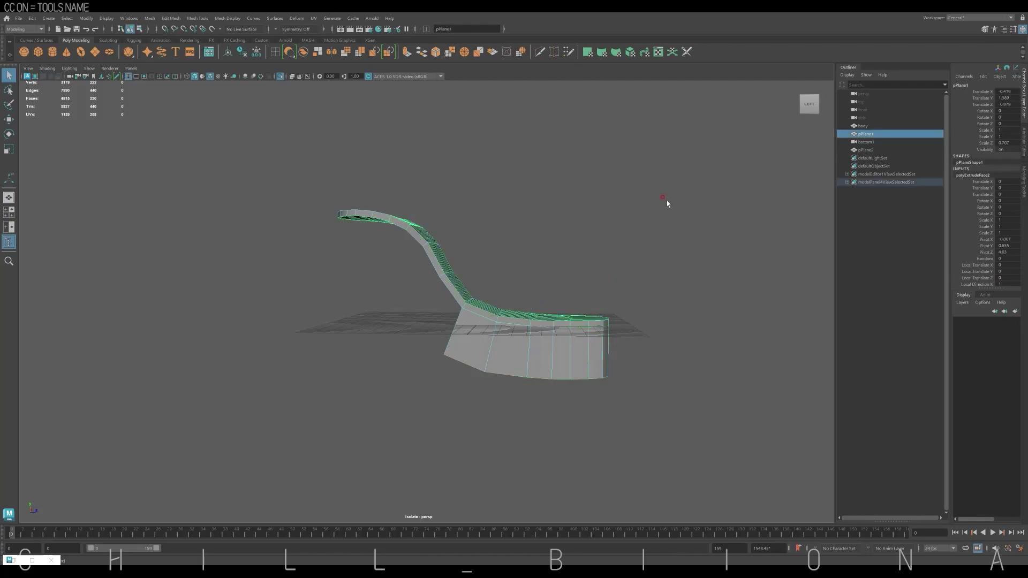
key(ctrl+1)
scroll(305, 211, down, 3)
mouse_move(306, 211)
mouse_down()
mouse_move(479, 287)
mouse_move(457, 293)
mouse_move(460, 280)
mouse_up()
- Isolate the sole in four-view layout and Multi-Cut across the platform edge
alt+drag(577, 294, 539, 315)
click(539, 315)
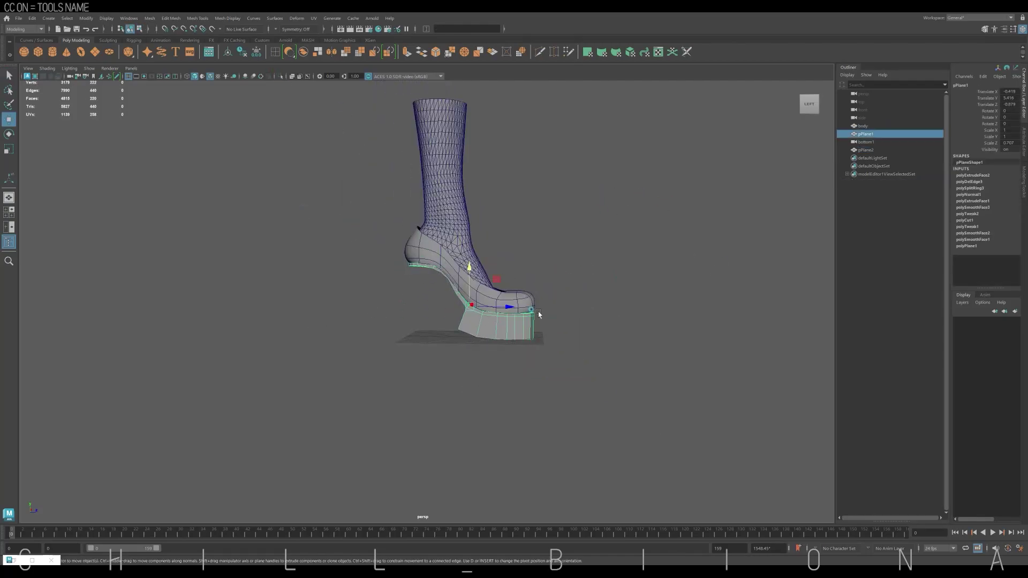
key(ctrl+1)
key(space)
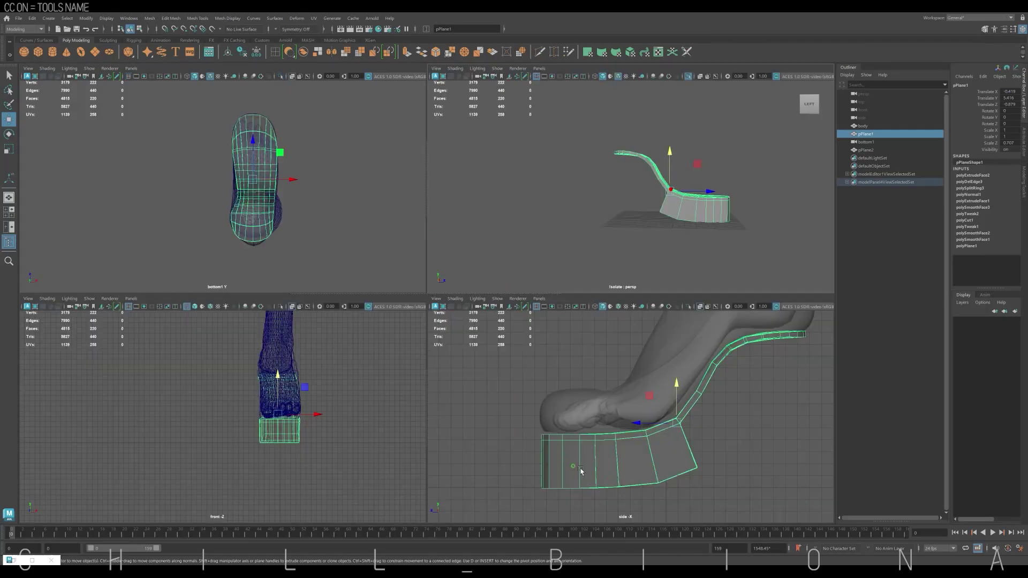
shift+right_drag(660, 396, 642, 417)
scroll(609, 251, up, 5)
click(606, 248)
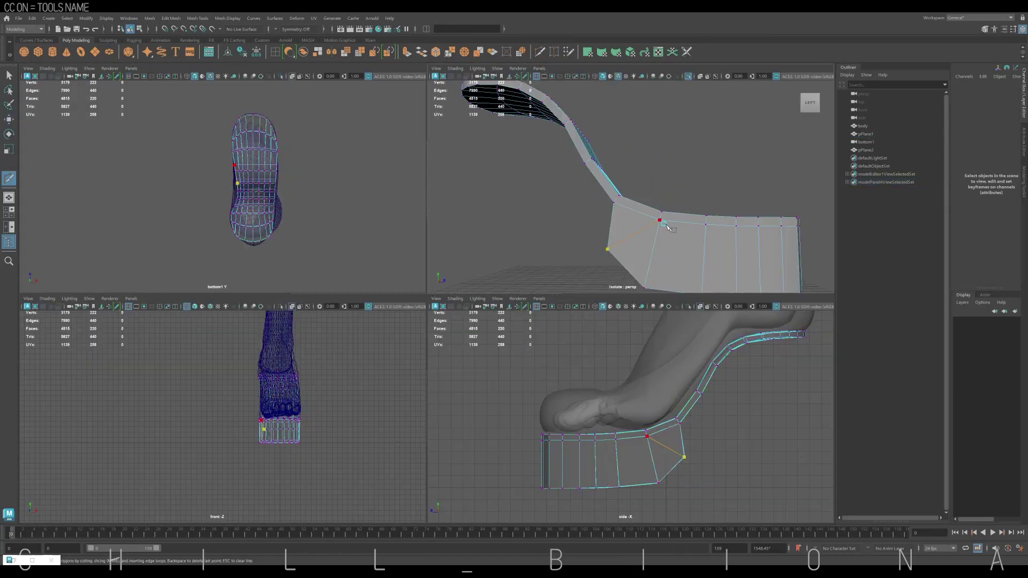
- Move the platform's rear vertices so its back face angles toward the arch
alt+drag(748, 180, 673, 252)
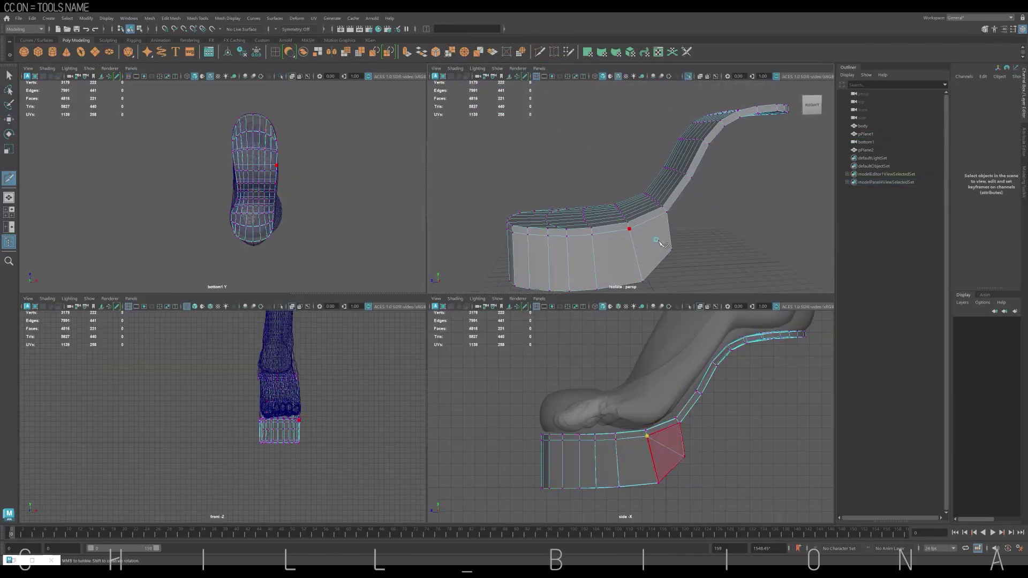
right_drag(666, 241, 673, 266)
key(w)
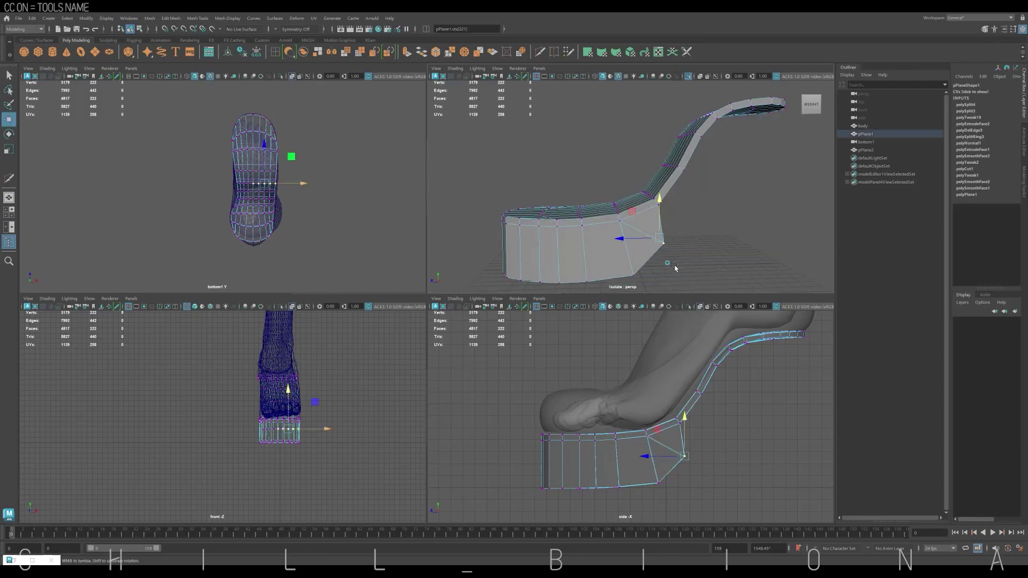
alt+drag(672, 267, 654, 259)
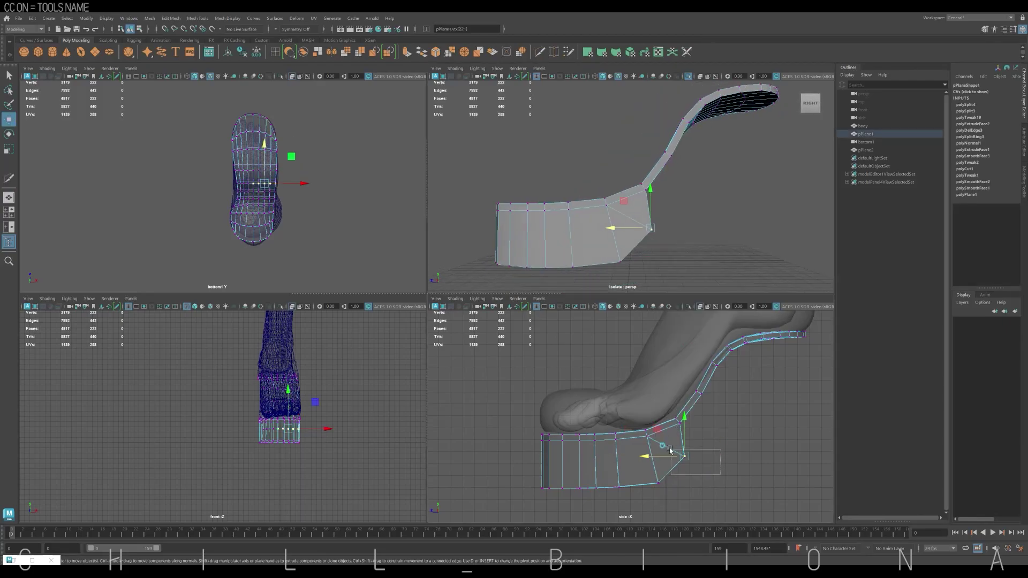
mouse_move(635, 457)
mouse_down()
mouse_move(653, 458)
mouse_move(625, 485)
mouse_up()
click(657, 482)
key(1)
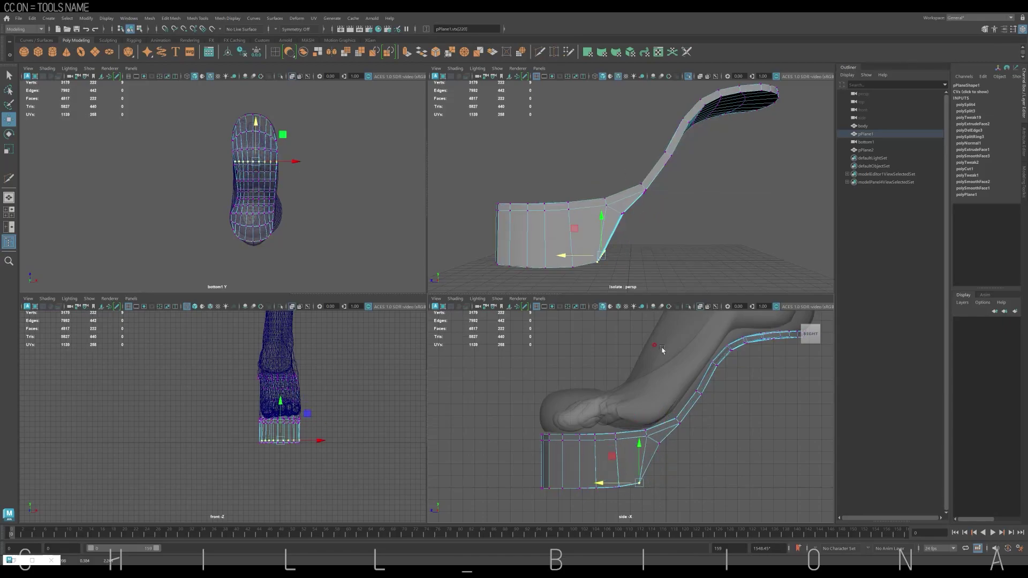
click(276, 52)
- Insert an edge loop into the platform and restore smooth preview
click(657, 235)
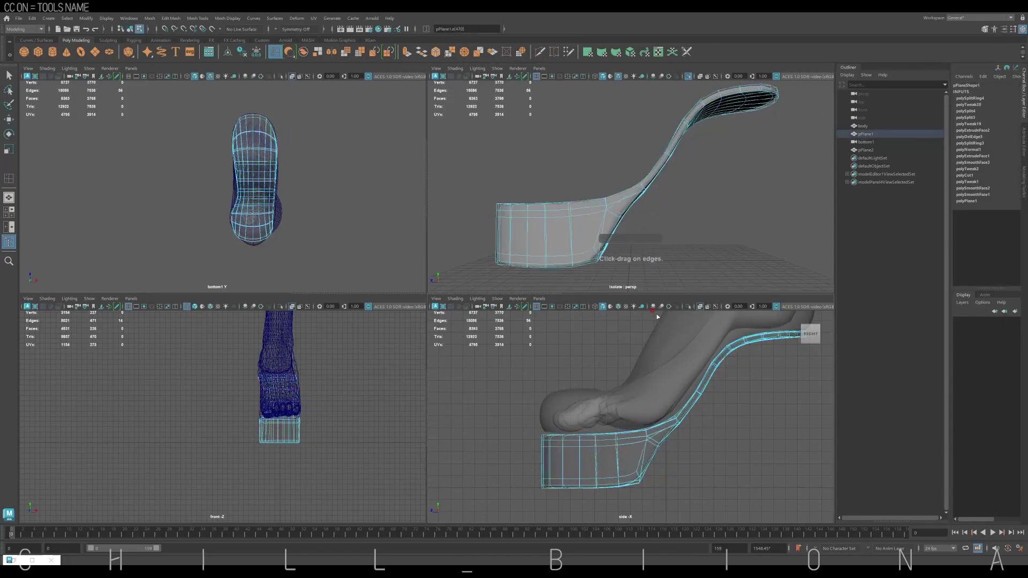
key(3)
key(w)
right_click(664, 386)
click(664, 361)
- Select and rotate the platform's vertices along the heel's back and front edges
click(623, 423)
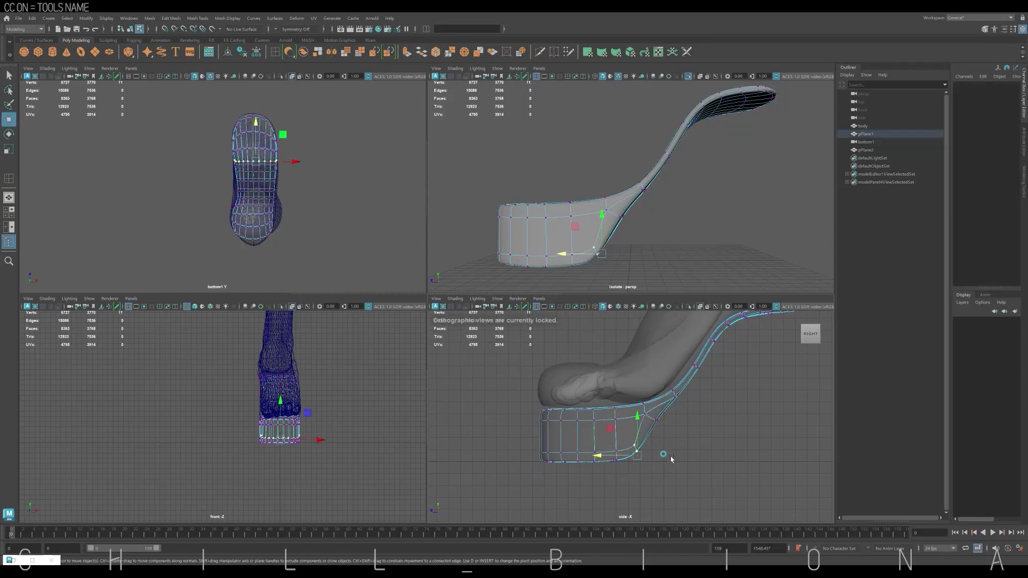
click(650, 398)
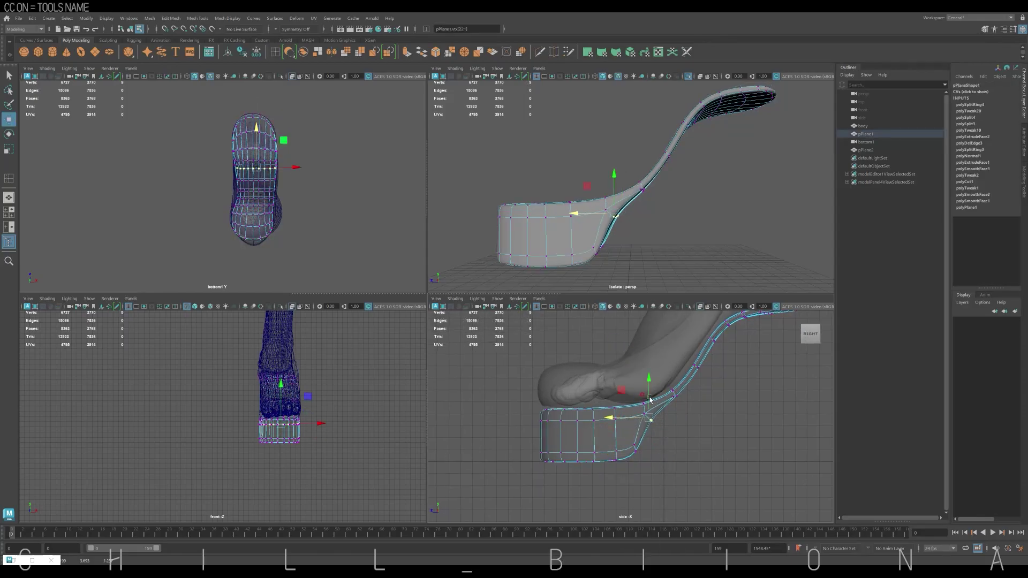
drag(625, 440, 638, 423)
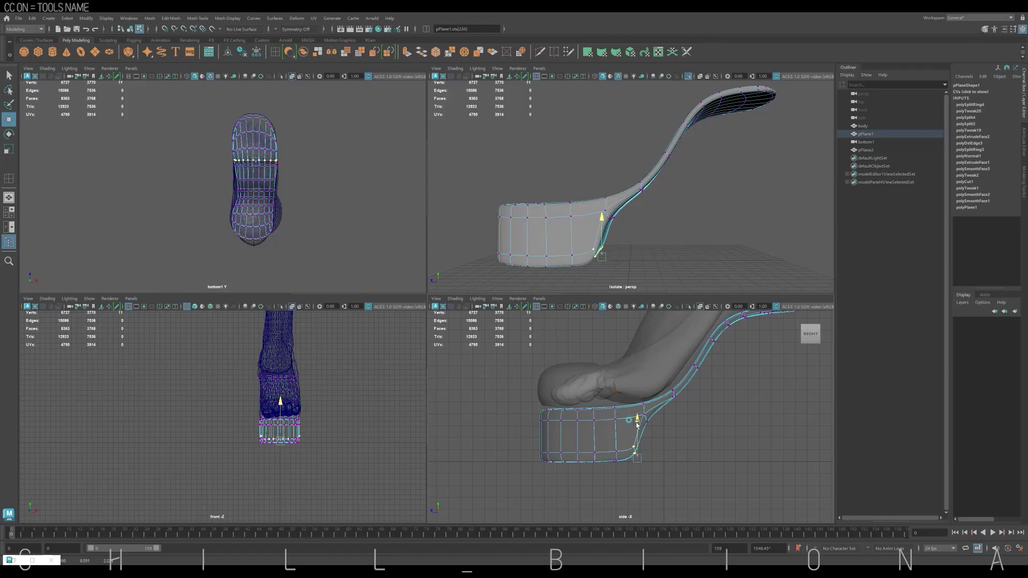
drag(565, 472, 543, 421)
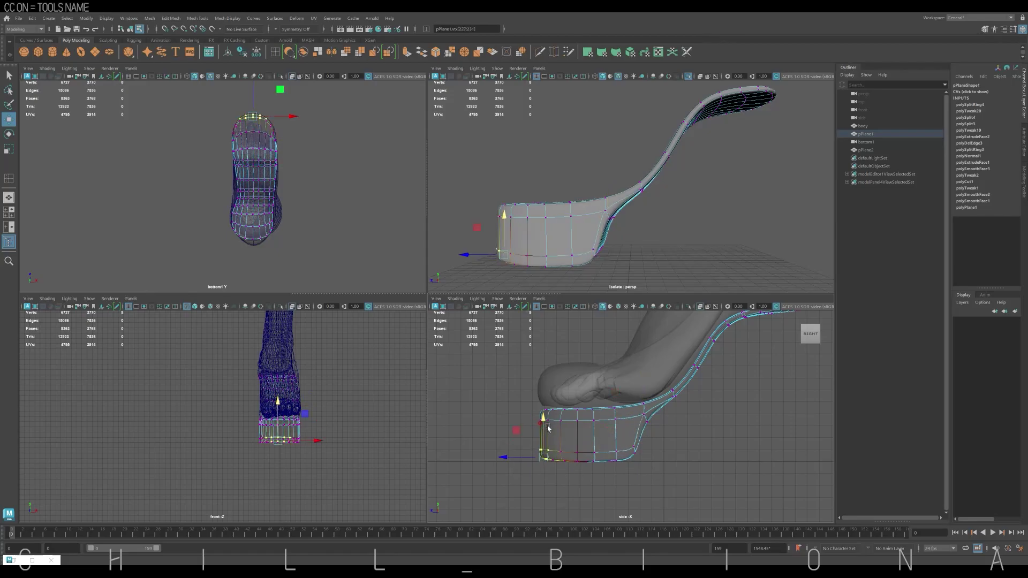
key(e)
key(w)
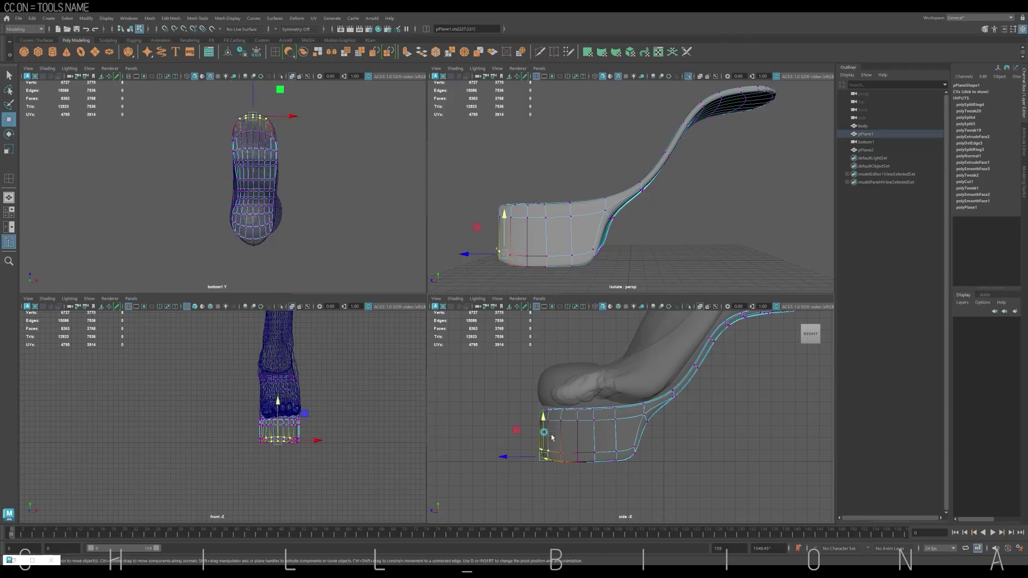
click(687, 420)
- Select and isolate vertex loops on the strap in the side view
alt+middle_drag(689, 429, 629, 449)
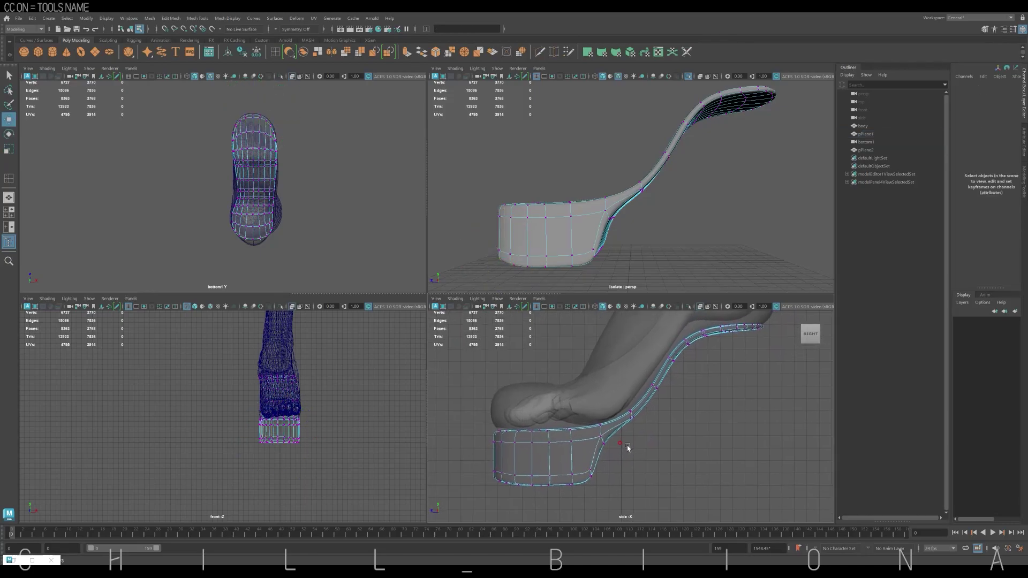
drag(655, 430, 625, 392)
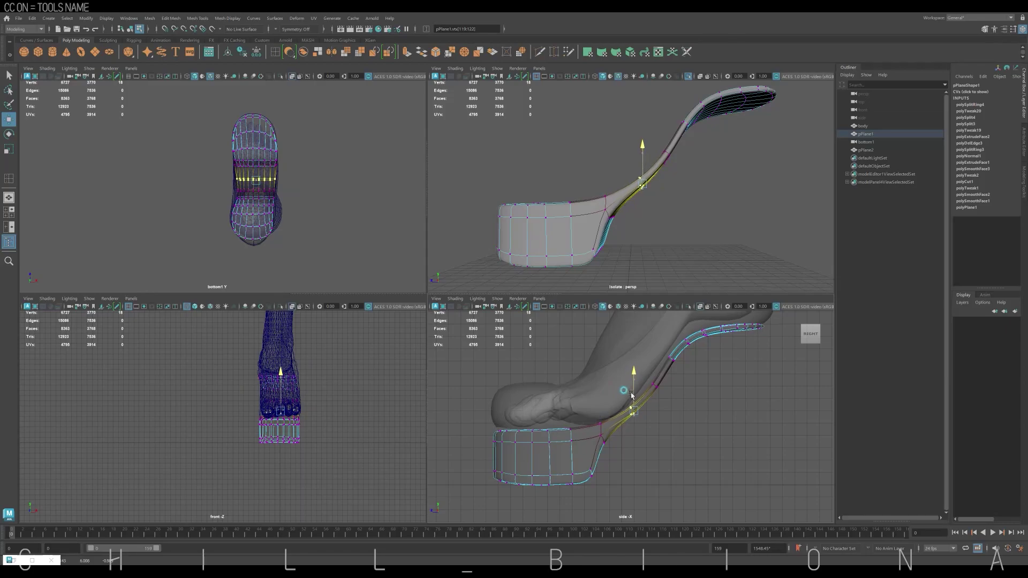
mouse_move(664, 399)
mouse_down()
mouse_move(640, 372)
mouse_move(616, 403)
mouse_up()
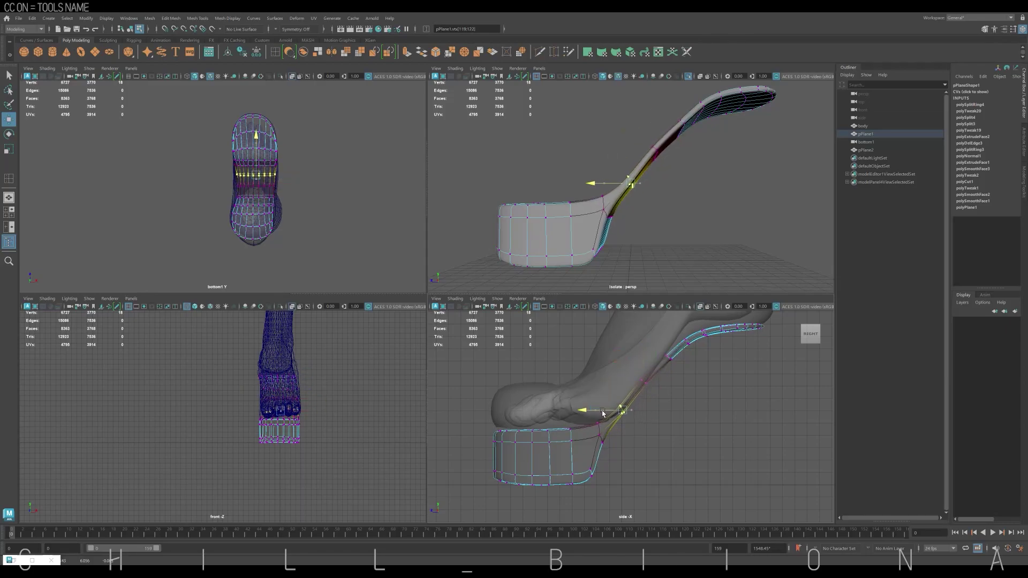
alt+middle_drag(696, 365, 676, 389)
key(ctrl+1)
key(ctrl+1)
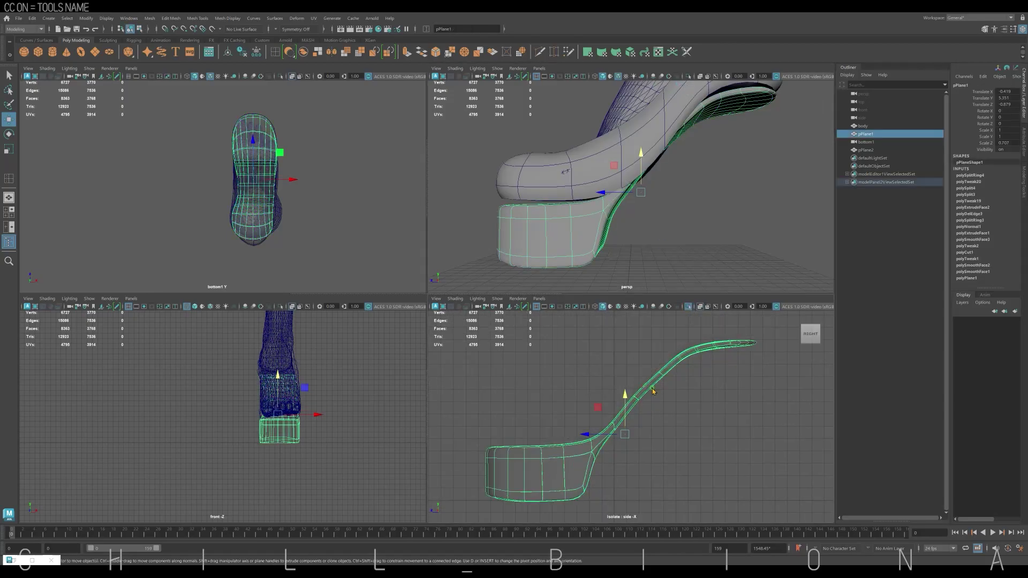
drag(690, 343, 643, 375)
click(657, 370)
key(F8)
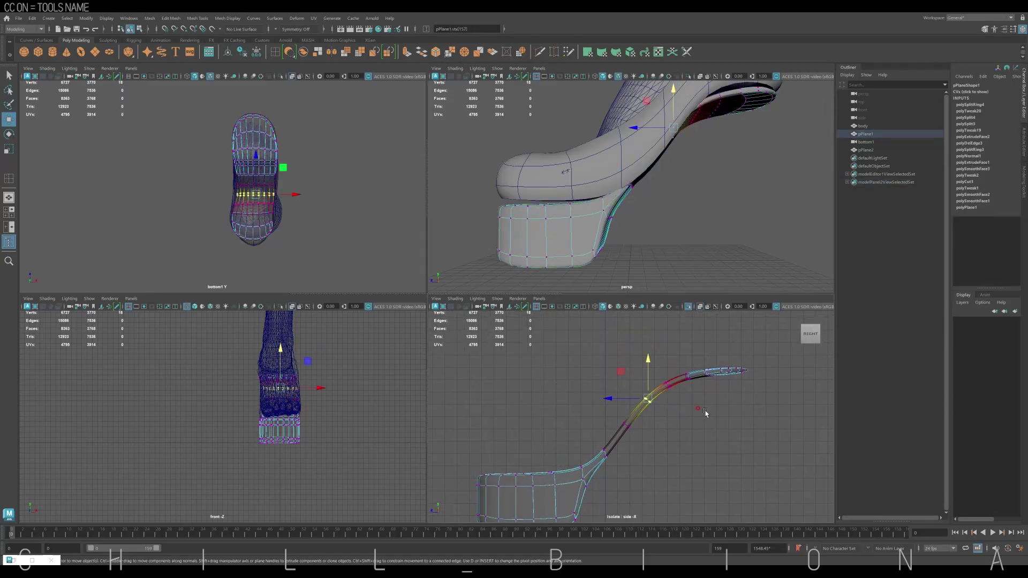
- Nudge the heel-edge and toe vertices of the upper plane pPlane2
alt+drag(643, 161, 700, 206)
click(700, 207)
key(ctrl+1)
key(F8)
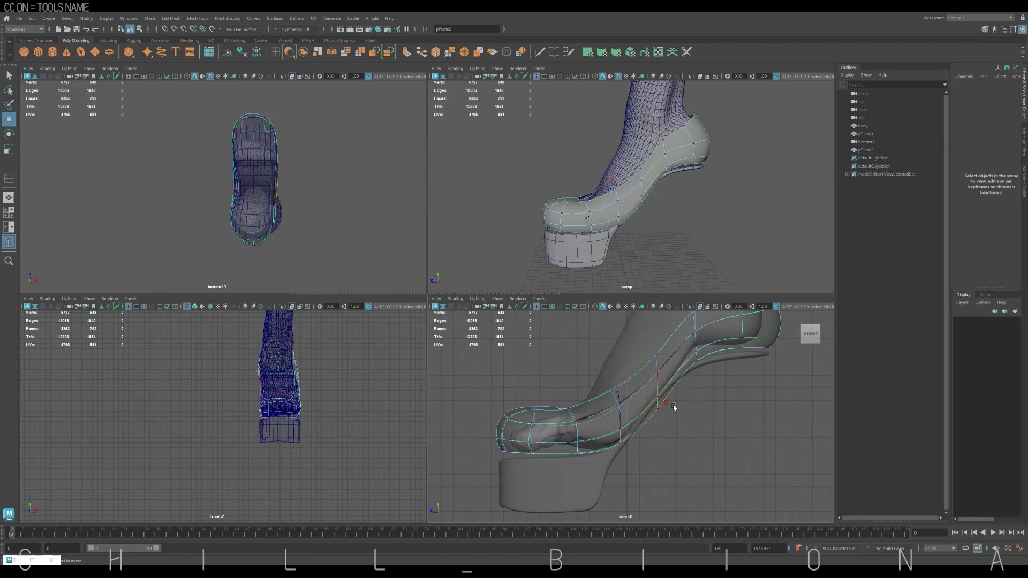
click(658, 375)
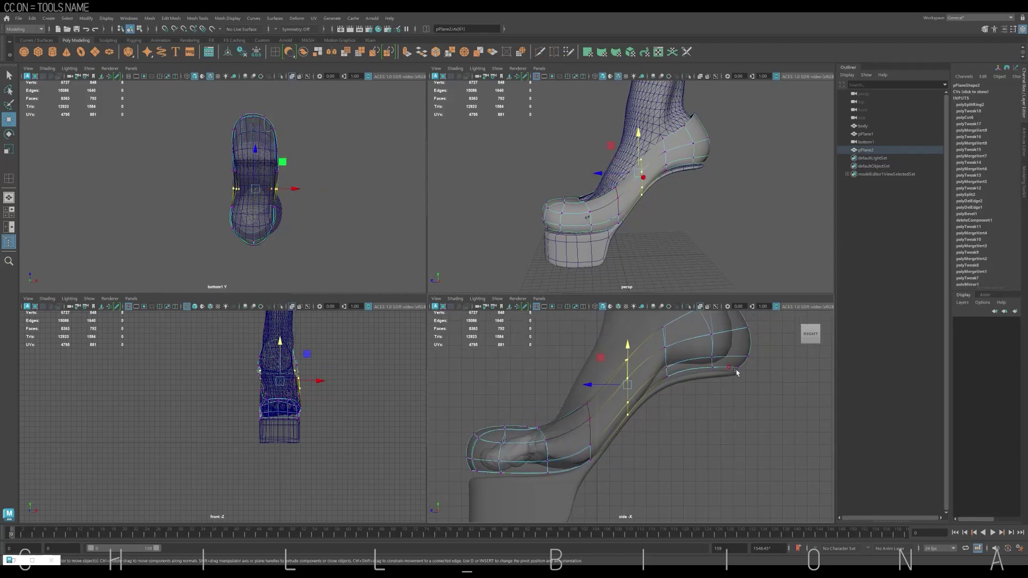
alt+middle_drag(737, 380, 705, 401)
click(707, 369)
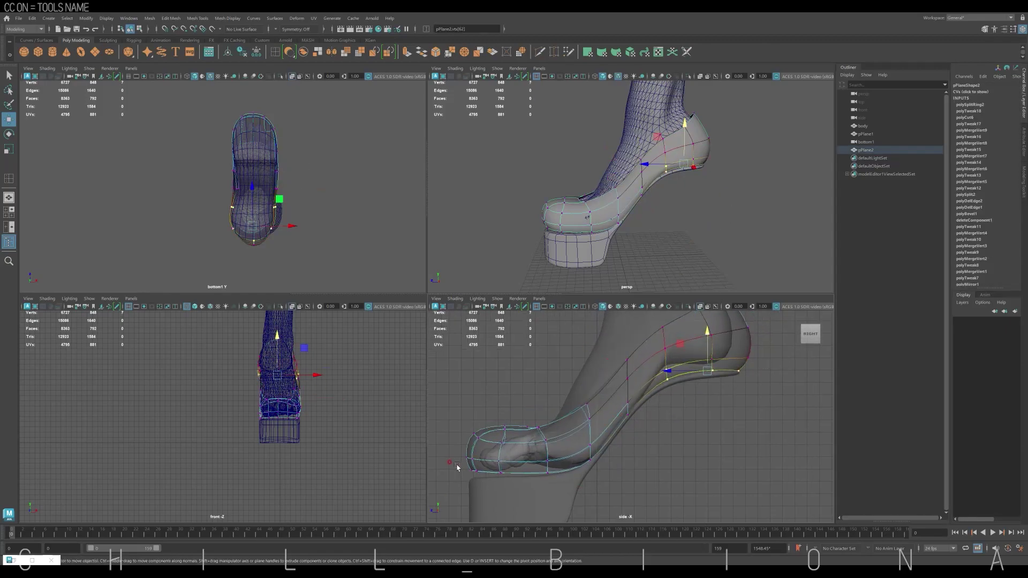
drag(458, 467, 481, 429)
alt+middle_drag(468, 421, 531, 376)
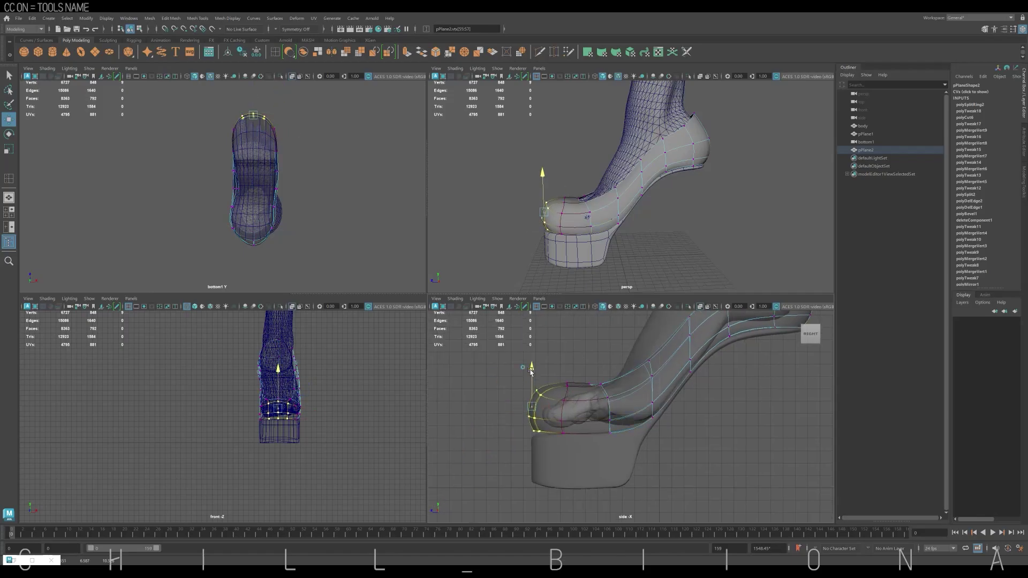
- Select the platform sole pPlane1 and frame its underside for moving the back faces
key(F8)
click(589, 461)
alt+middle_drag(607, 452, 593, 463)
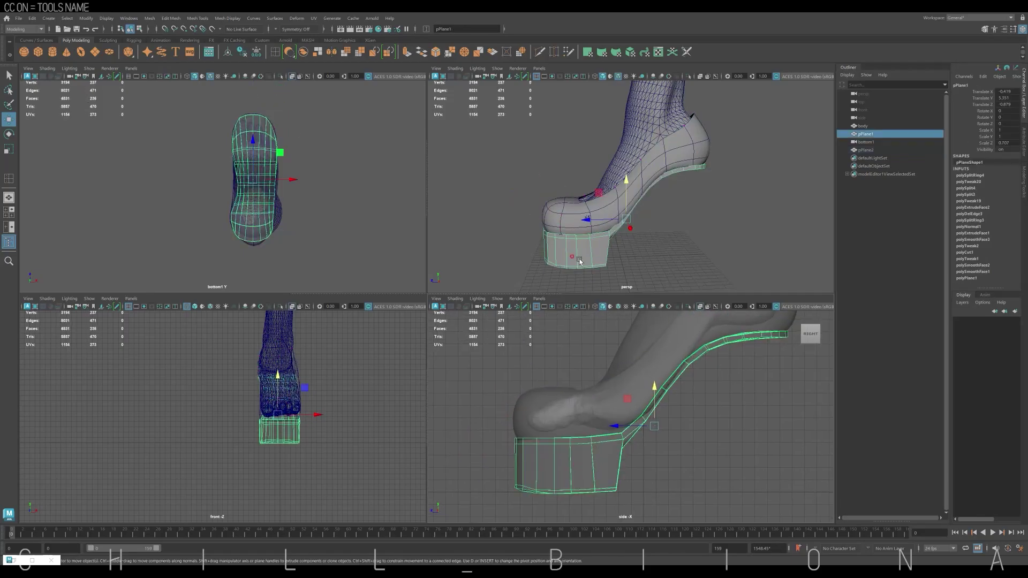
click(754, 382)
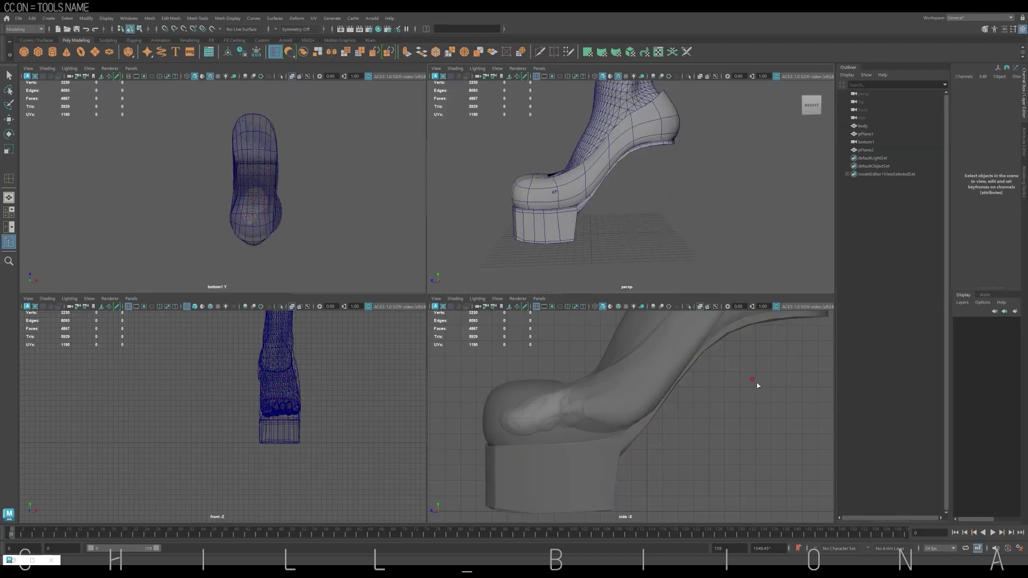
alt+middle_drag(758, 385, 707, 374)
click(624, 168)
mouse_move(652, 200)
alt+mouse_down()
mouse_move(619, 168)
mouse_move(676, 154)
mouse_move(631, 176)
mouse_move(625, 207)
alt+mouse_up()
key(w)
- Extrude the back sole faces and pull them down into a tall block heel
key(ctrl+e)
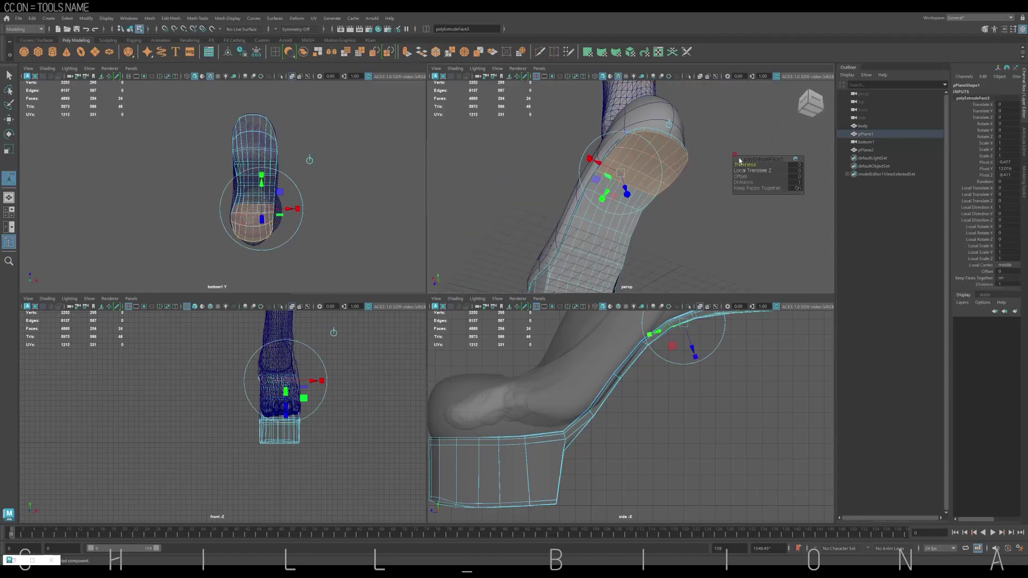
key(ctrl+z)
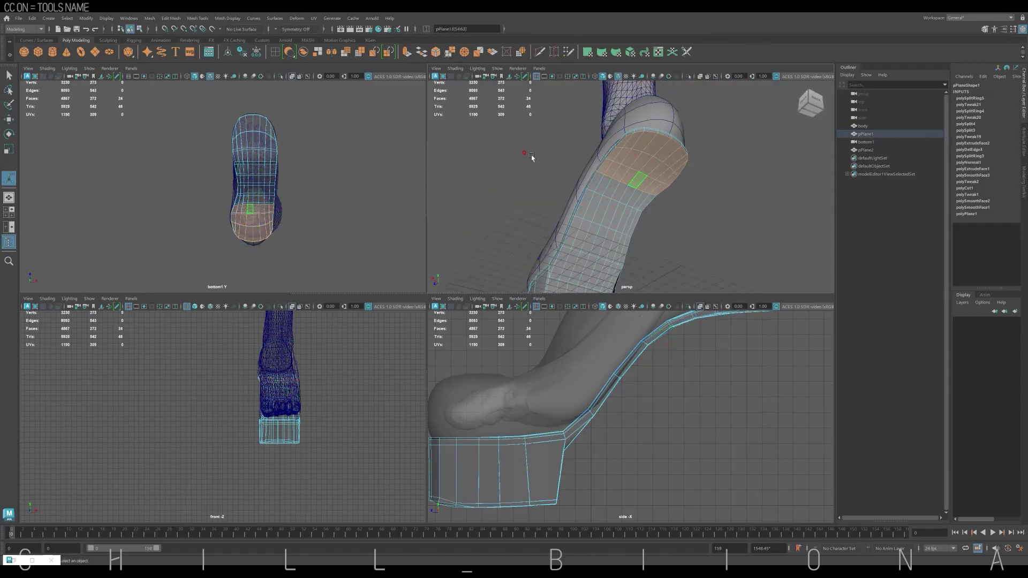
key(ctrl+e)
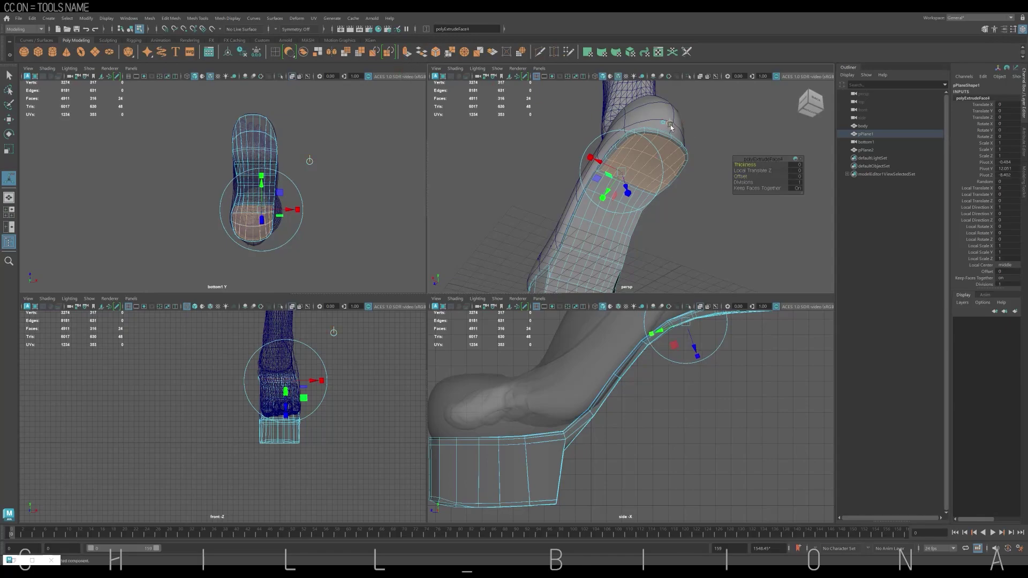
scroll(648, 477, down, 2)
drag(745, 364, 749, 493)
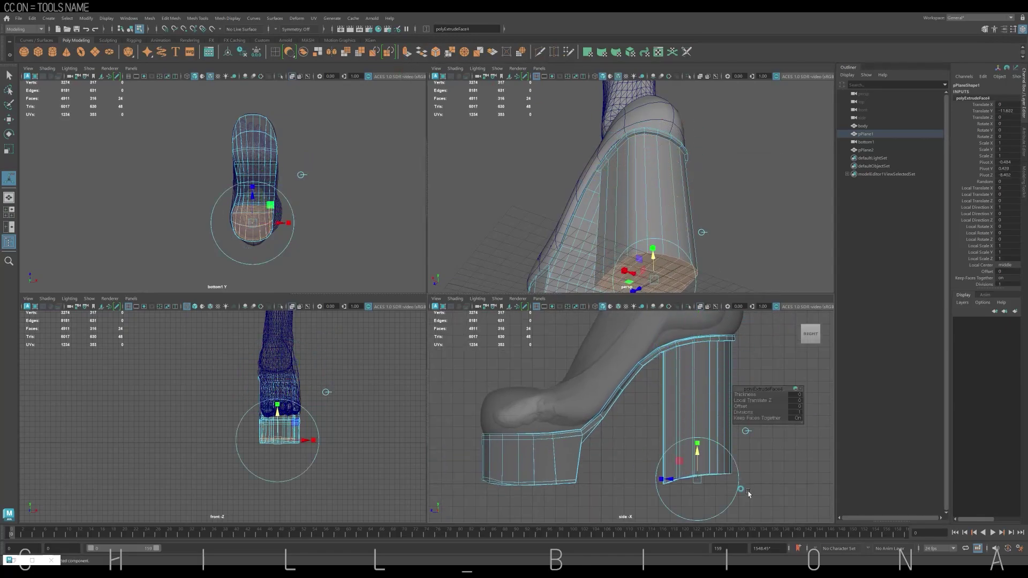
- Scale and slightly tilt the heel's bottom face, then scale its bottom vertices
key(r)
click(695, 514)
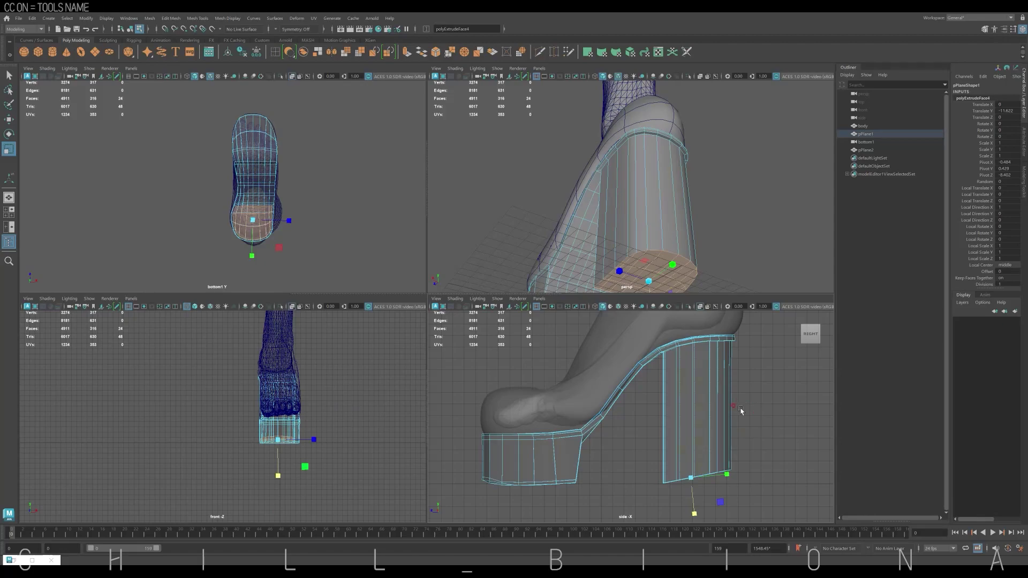
key(e)
drag(727, 465, 730, 469)
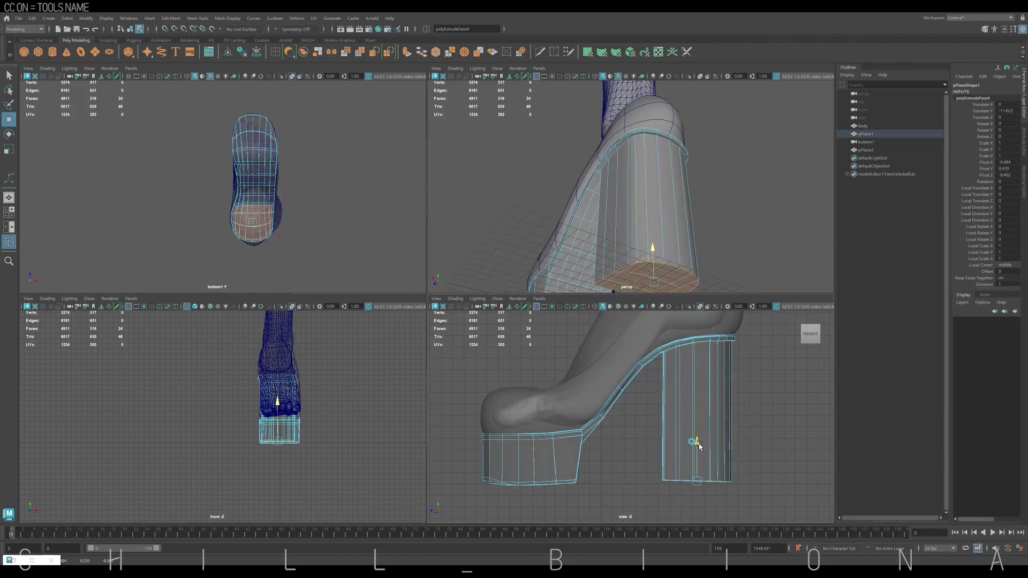
key(ctrl+F9)
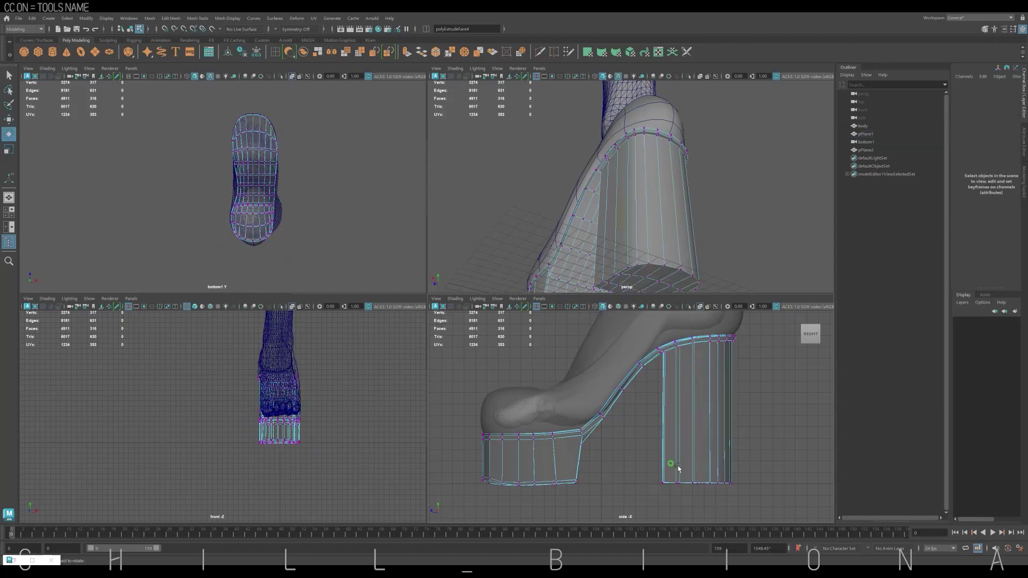
key(r)
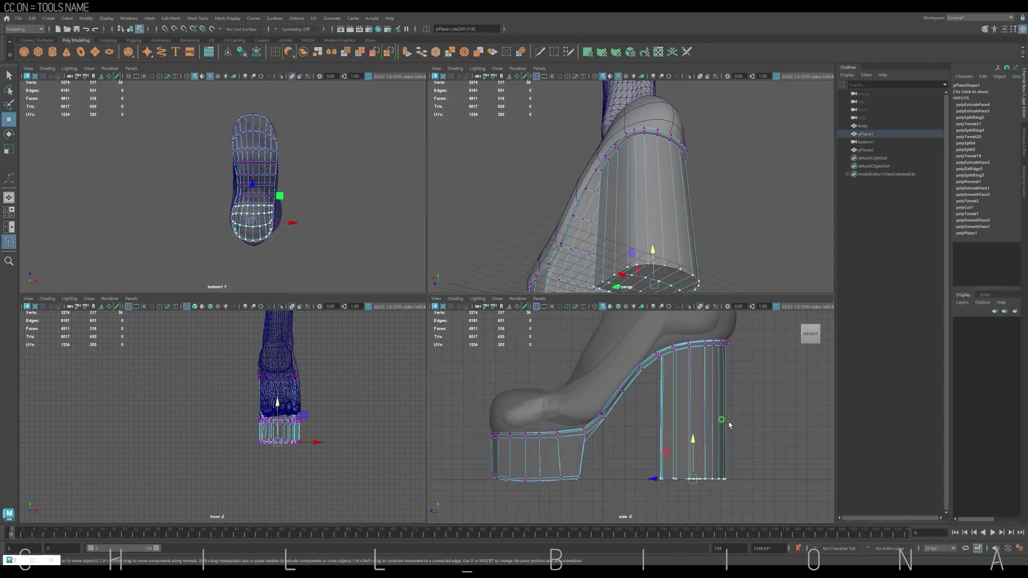
click(275, 52)
- Add an edge loop around the heel and shift its vertical edge with soft select
click(686, 455)
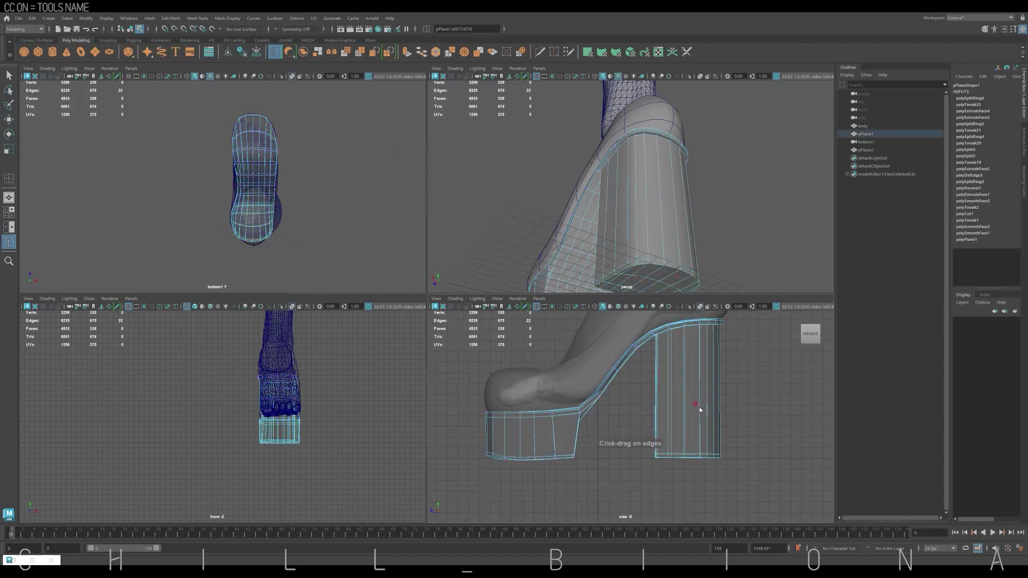
alt+drag(684, 216, 719, 225)
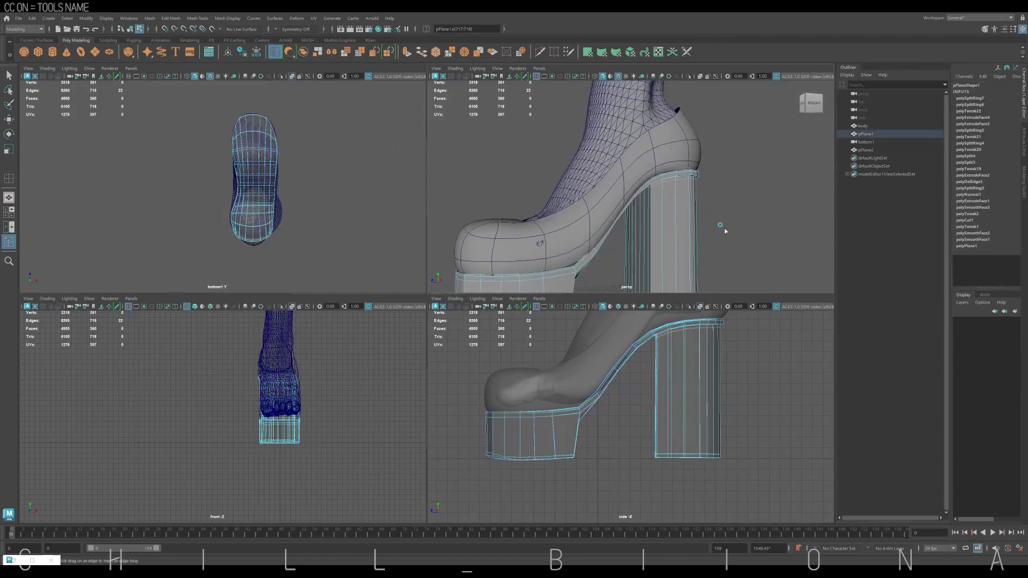
key(w)
scroll(657, 175, up, 3)
scroll(762, 173, up, 3)
scroll(684, 194, up, 2)
click(658, 193)
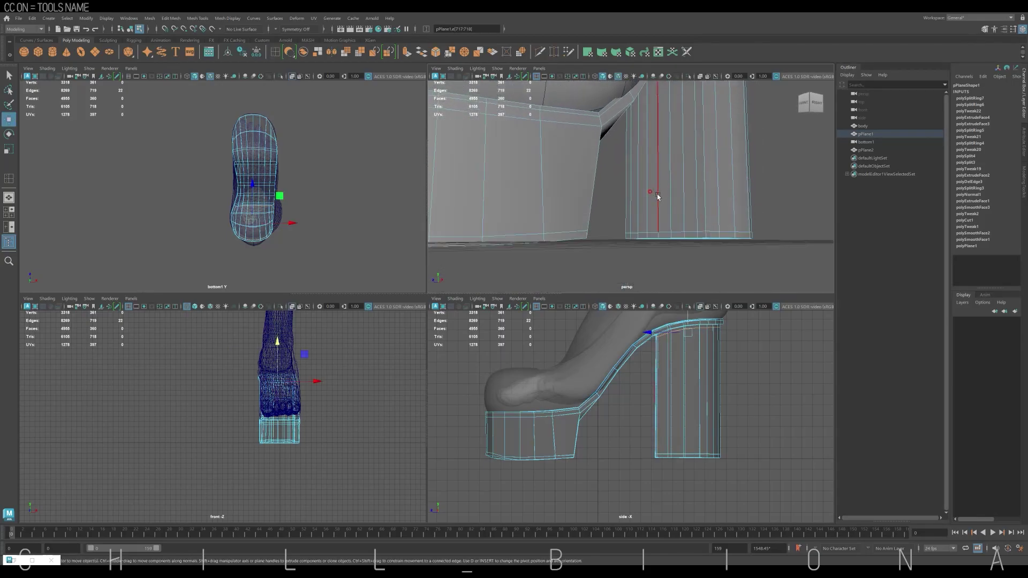
mouse_move(658, 194)
mouse_down()
mouse_move(626, 174)
mouse_move(717, 177)
mouse_move(697, 241)
mouse_up()
key(b)
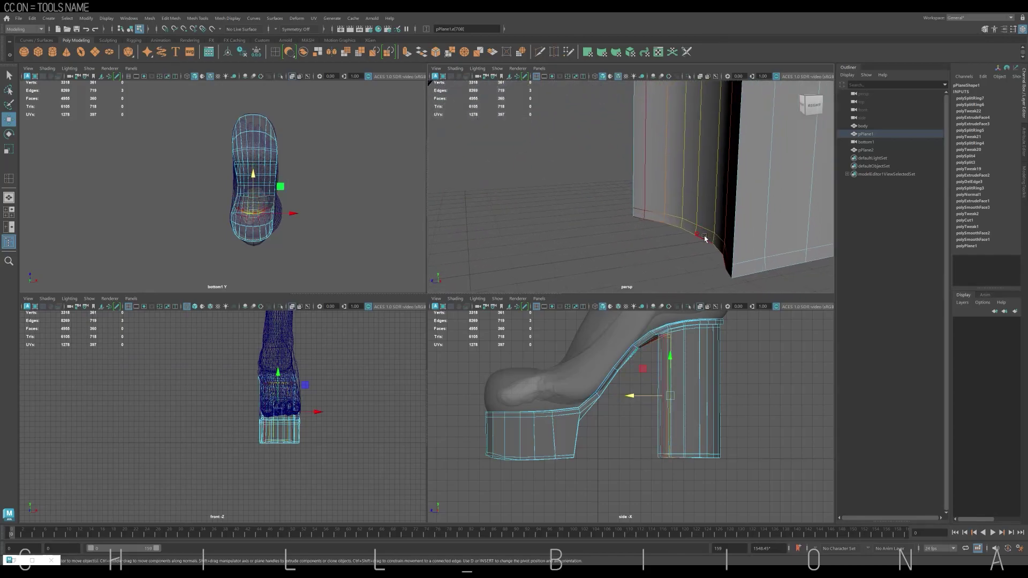
- Move the heel's bottom vertex rows to taper the heel
key(F9)
scroll(684, 221, down, 5)
drag(643, 423, 726, 467)
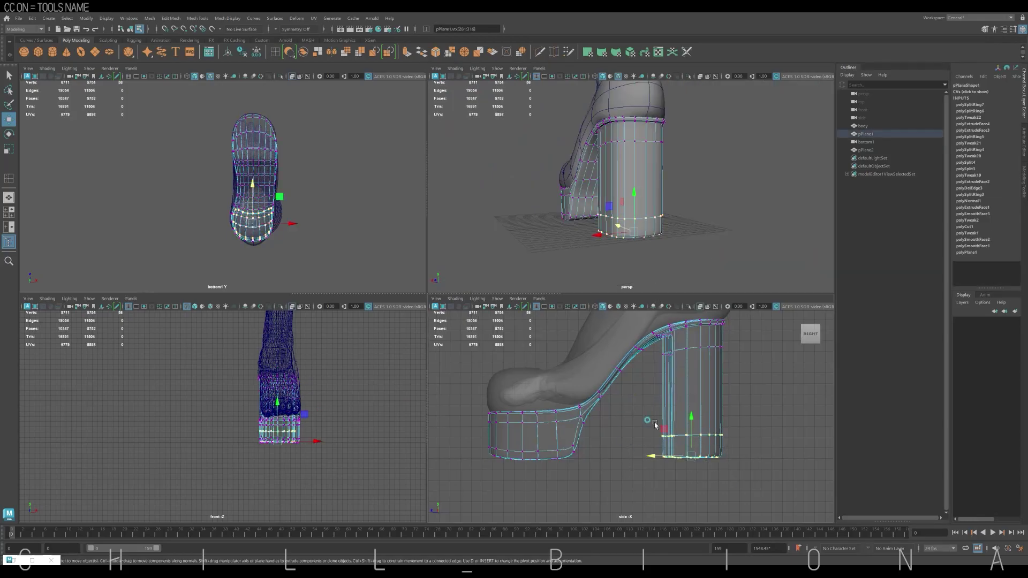
drag(664, 455, 649, 457)
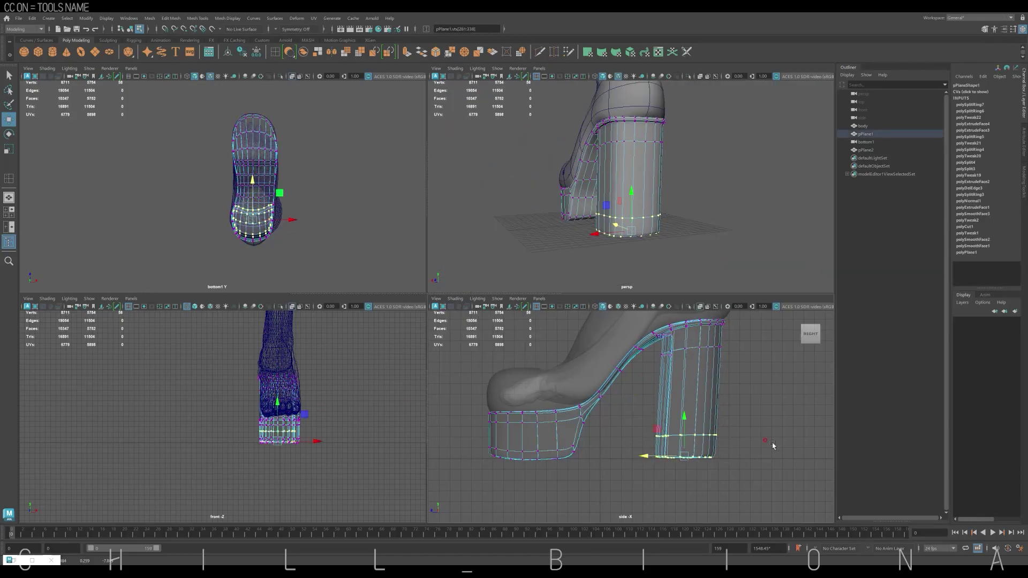
- Maximise the perspective view and orbit around the shoe upper pPlane2
key(F8)
key(space)
alt+drag(772, 450, 551, 367)
- Extrude pPlane2 with thickness -0.3 and display it with smooth preview
scroll(479, 286, up, 5)
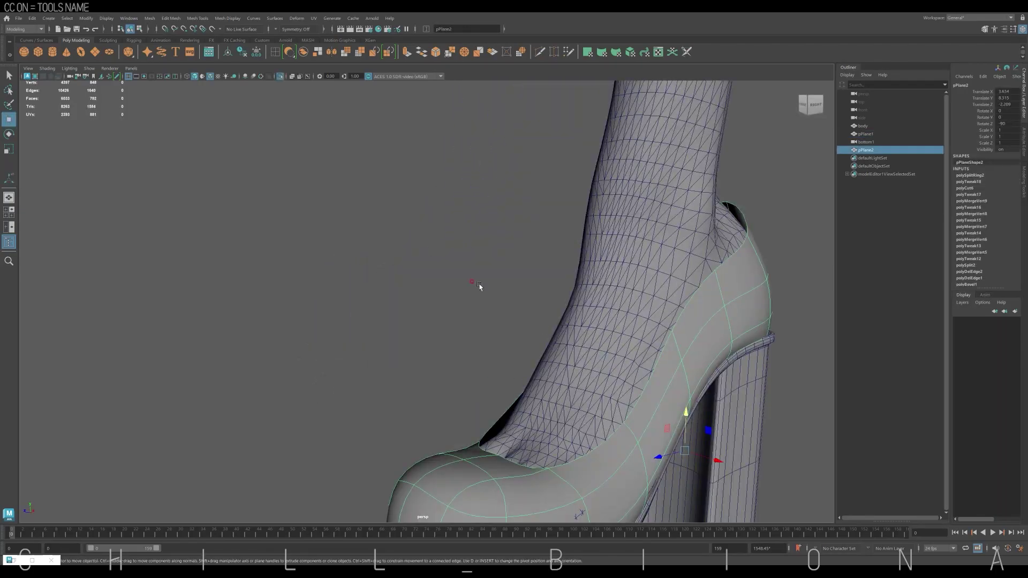
key(1)
scroll(479, 286, down, 3)
scroll(597, 323, down, 2)
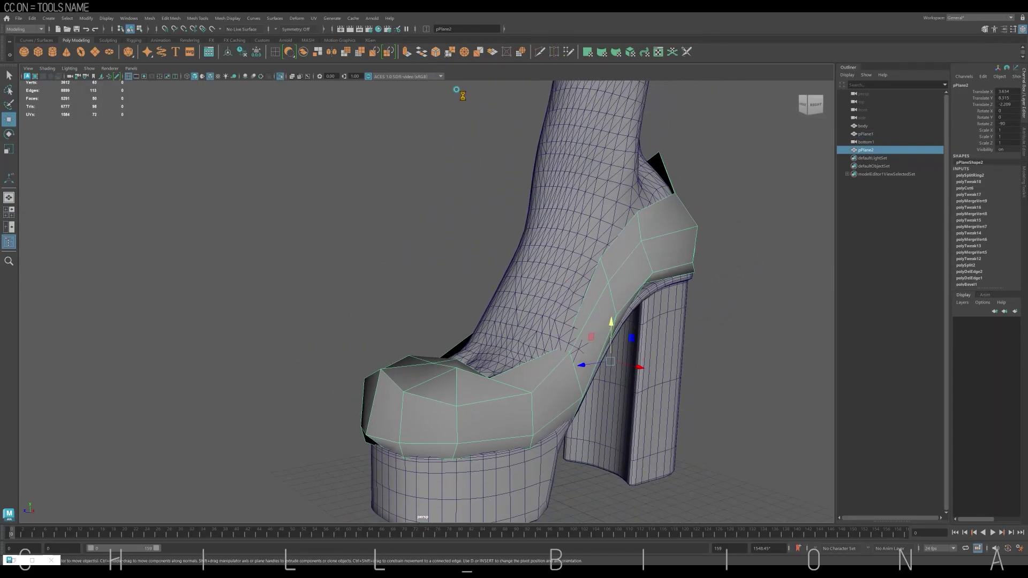
key(ctrl+e)
drag(696, 279, 686, 279)
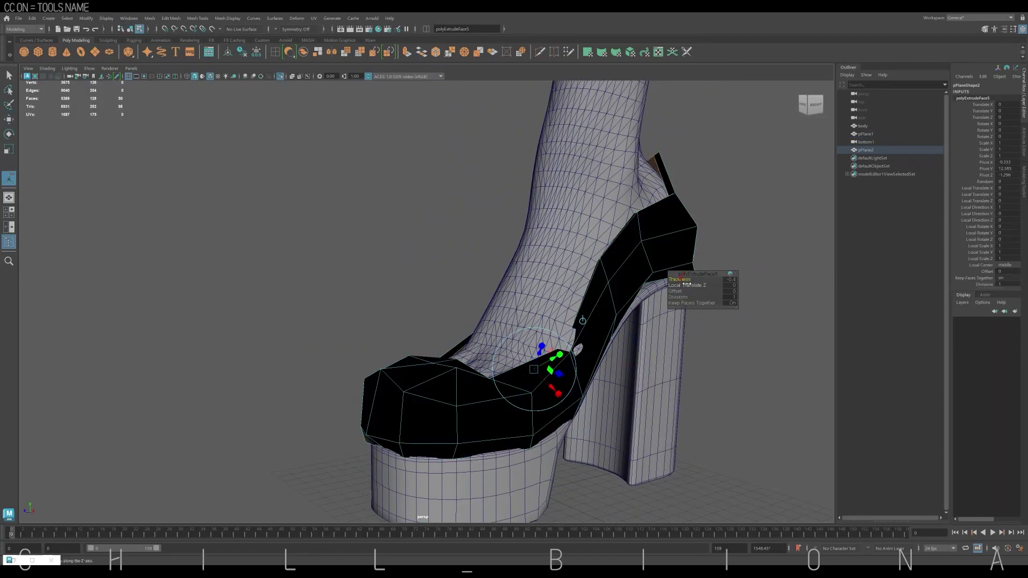
right_drag(696, 225, 718, 198)
key(3)
- Pick the Multi-Cut tool, then orbit to inspect the thickened upper from front and left
scroll(712, 248, up, 2)
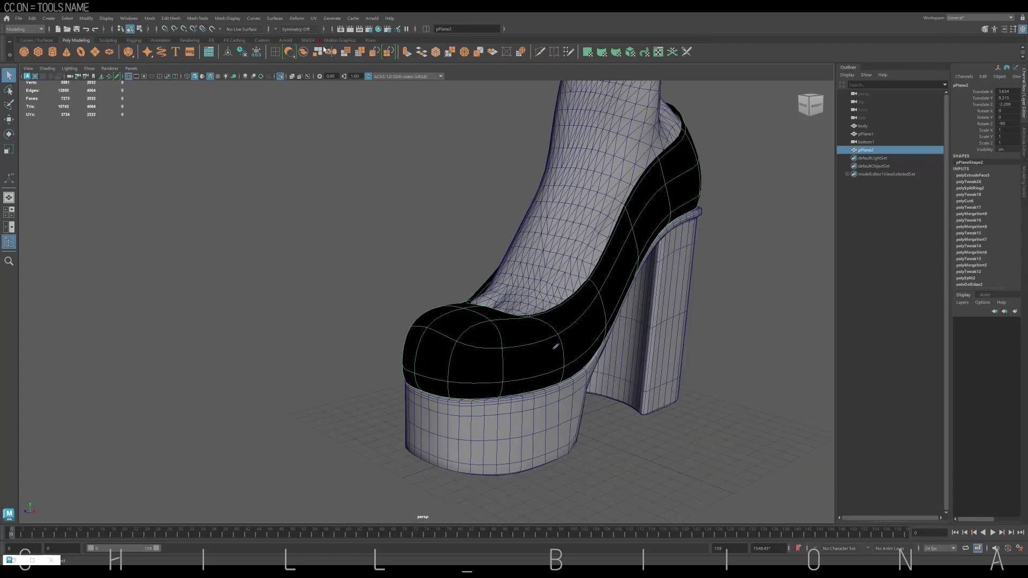
click(204, 19)
click(209, 97)
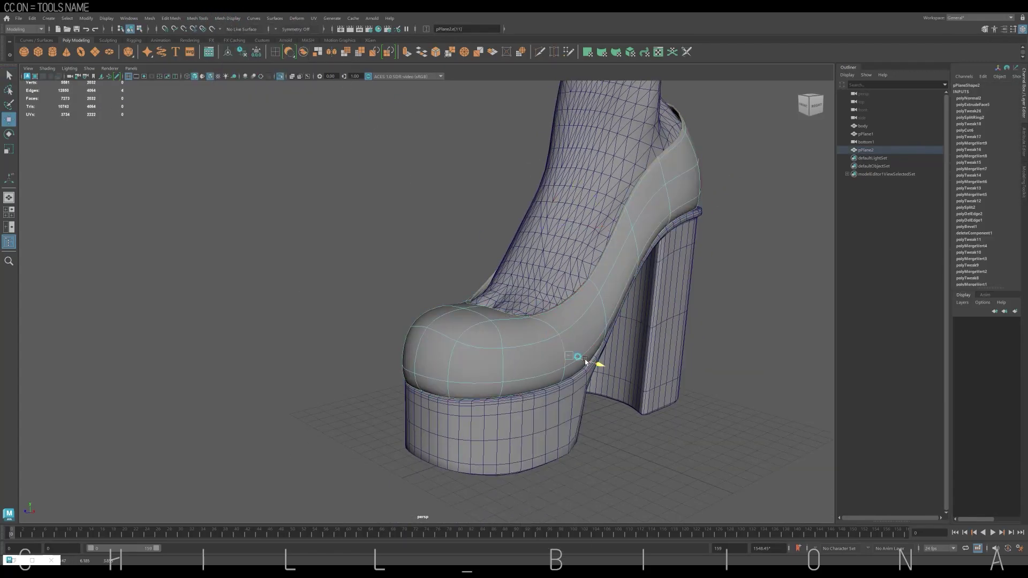
scroll(605, 330, up, 2)
alt+drag(606, 330, 598, 248)
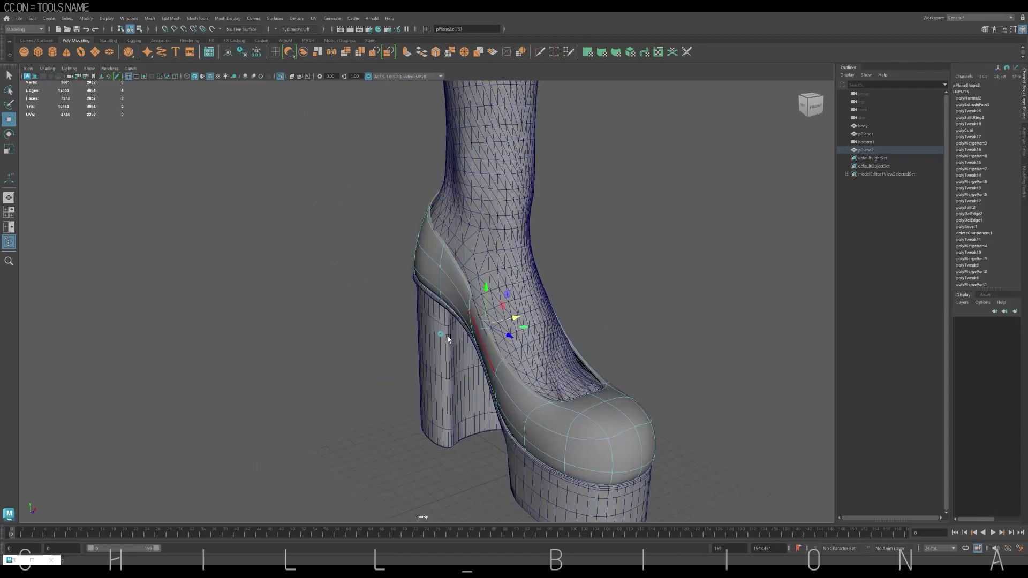
click(598, 248)
click(573, 343)
click(571, 302)
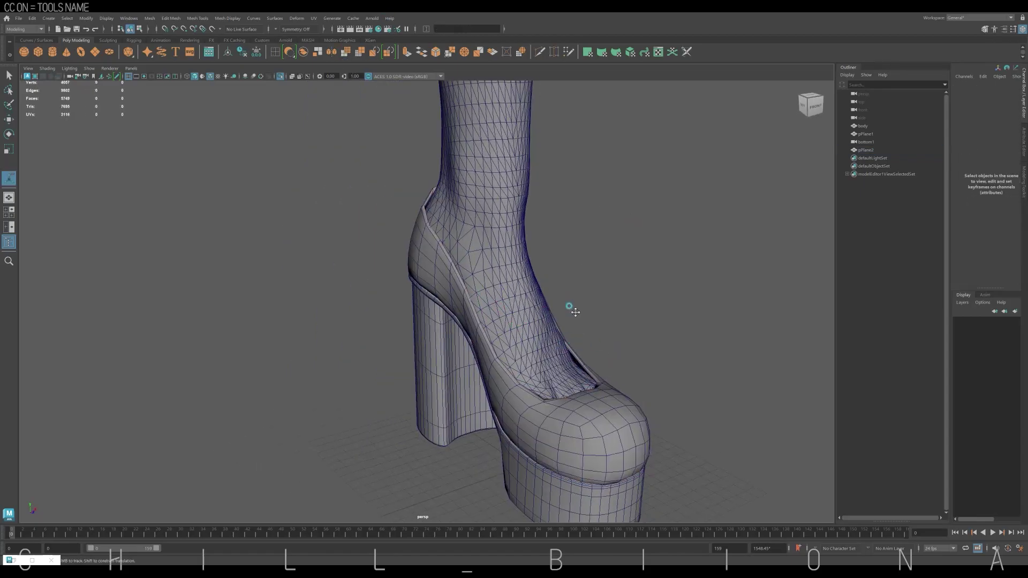
mouse_move(571, 302)
alt+mouse_down()
mouse_move(587, 329)
mouse_move(662, 321)
alt+mouse_up()
scroll(486, 252, up, 3)
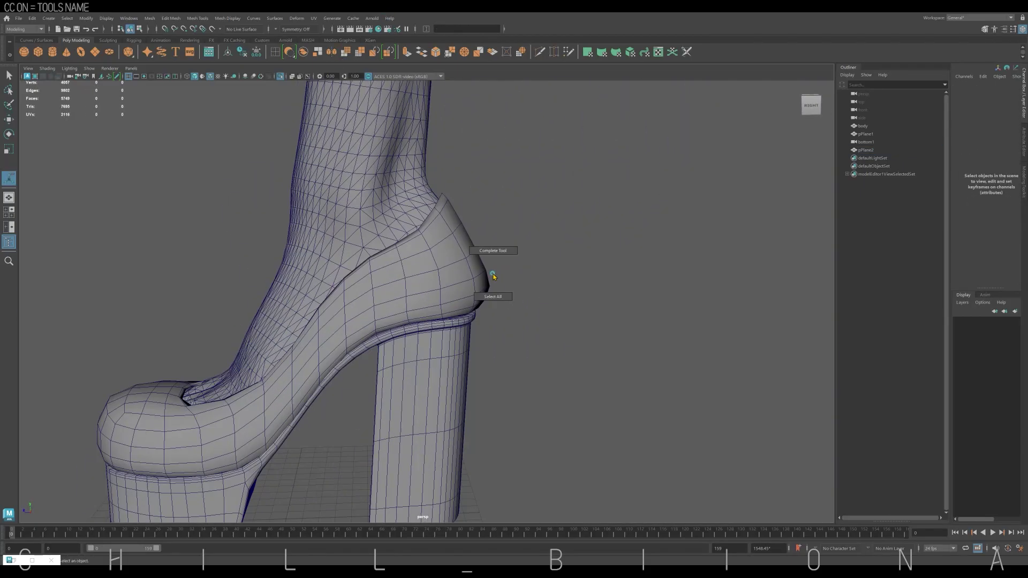
click(486, 251)
- Draw an EP strap curve in the top view and shift it across onto the shoe
key(w)
key(space)
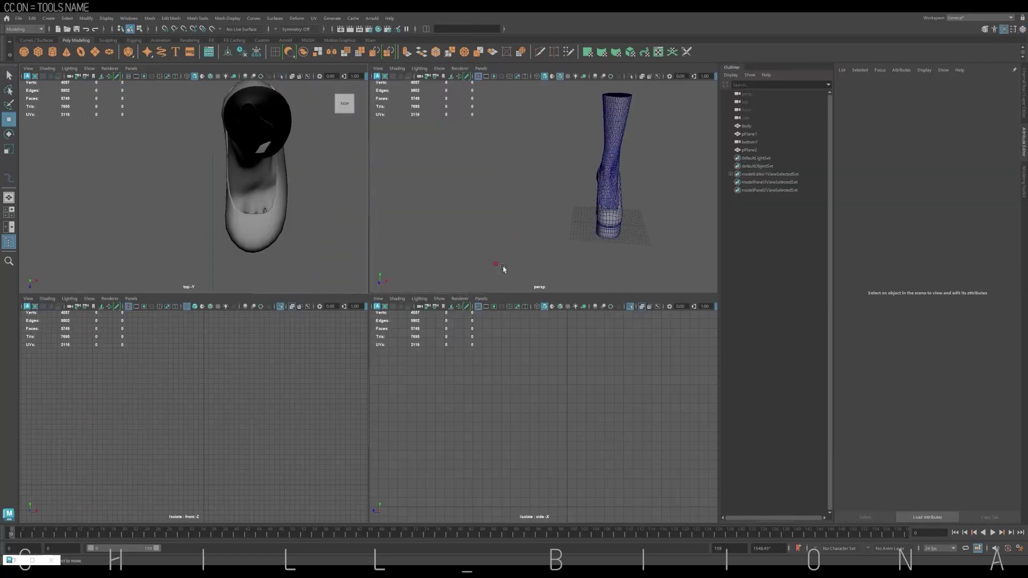
key(space)
key(space)
click(37, 40)
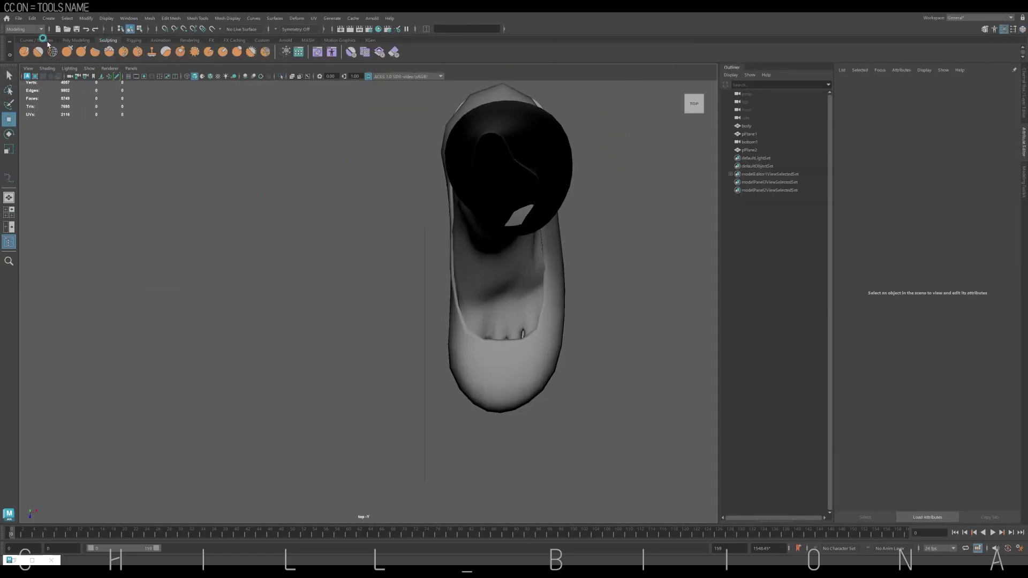
click(324, 248)
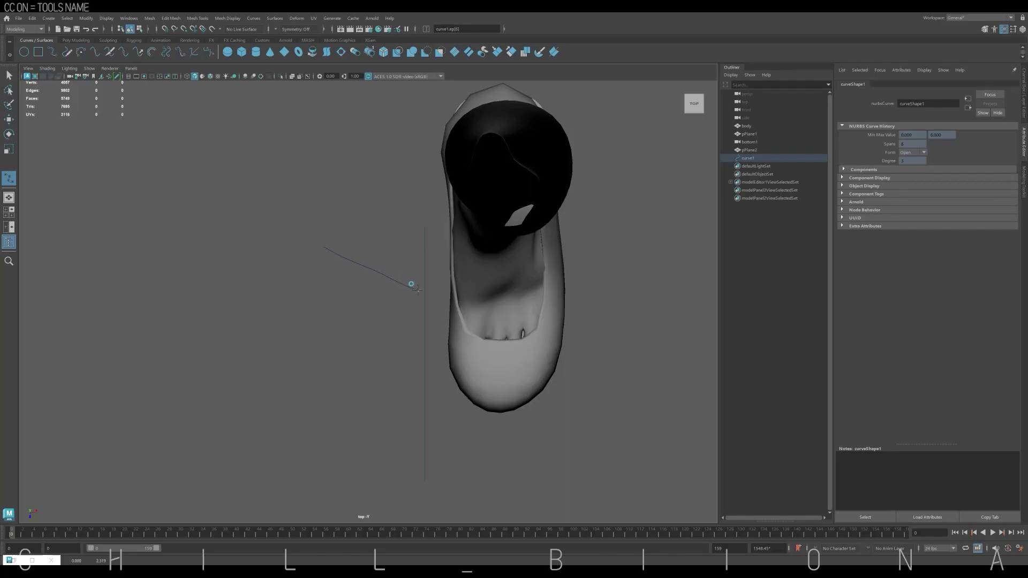
key(Return)
key(w)
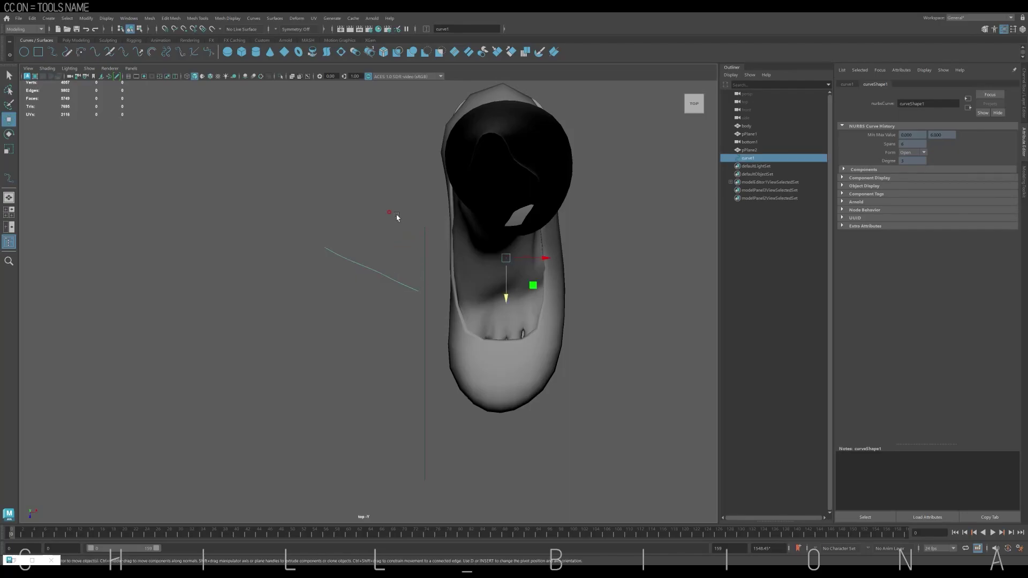
drag(485, 261, 647, 257)
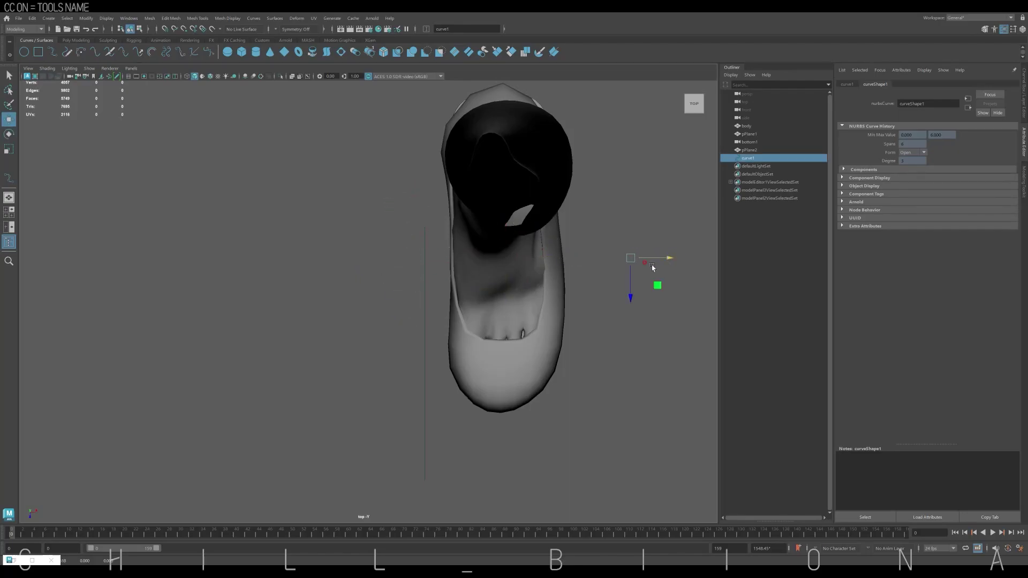
- Pull the curve's end and middle points so it hugs the shoe's instep and inner side
key(space)
key(space)
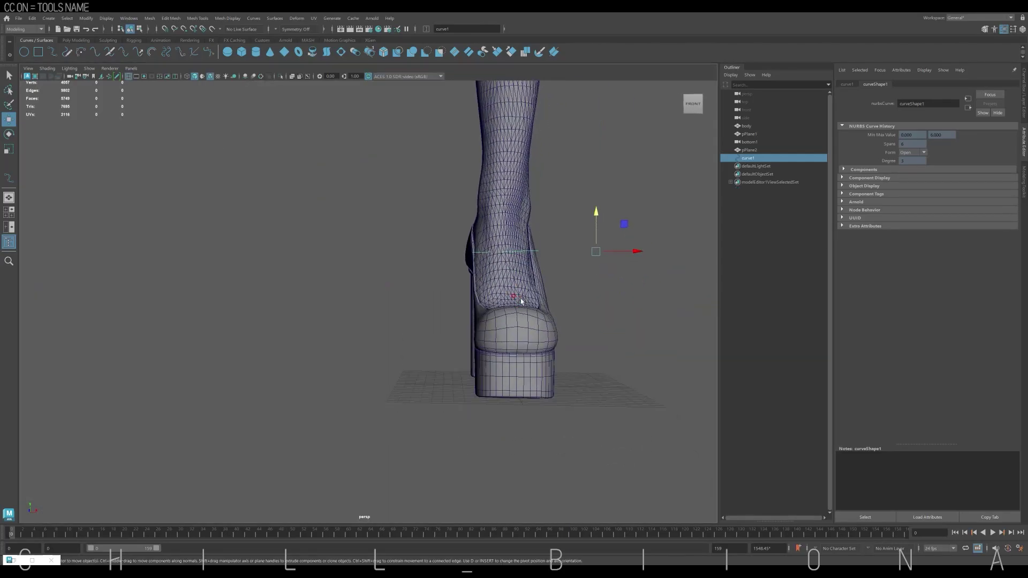
mouse_move(493, 324)
alt+mouse_down()
mouse_move(409, 375)
mouse_move(451, 247)
mouse_move(409, 292)
alt+mouse_up()
click(459, 230)
mouse_move(459, 230)
alt+mouse_down()
mouse_move(459, 289)
mouse_move(339, 313)
mouse_move(335, 301)
alt+mouse_up()
click(416, 313)
mouse_move(416, 313)
alt+mouse_down()
mouse_move(423, 344)
mouse_move(375, 300)
alt+mouse_up()
- Sweep a Rectangle-profile mesh along curve1 at width 0.2 and height 0.5
key(F8)
click(93, 40)
click(161, 51)
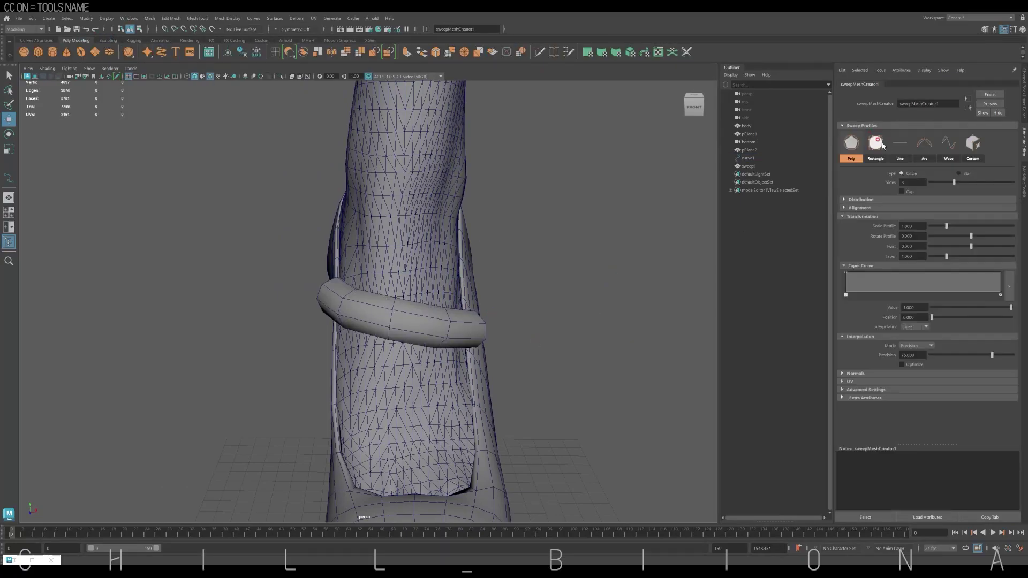
click(875, 142)
drag(938, 174, 953, 178)
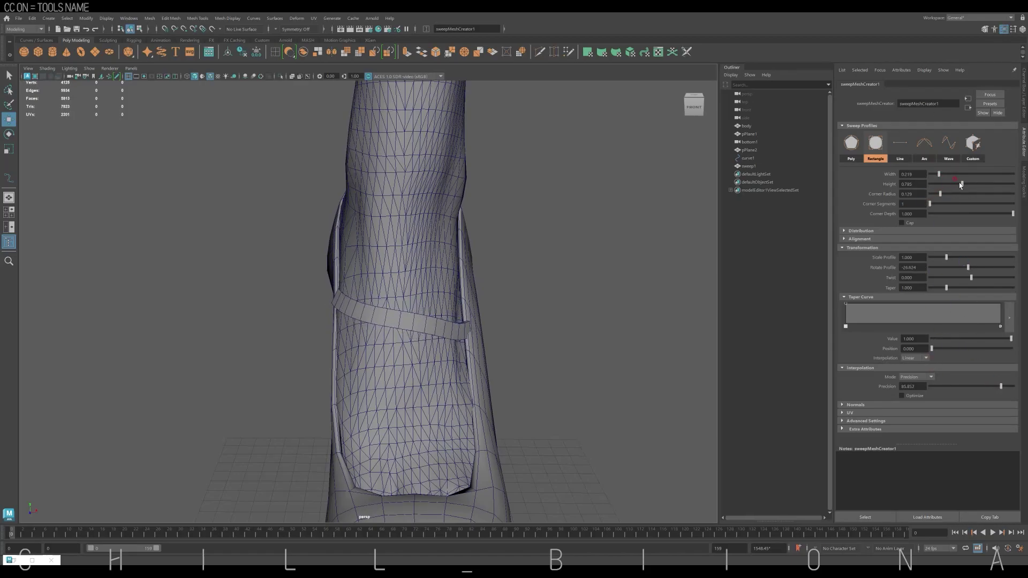
alt+drag(465, 318, 509, 360)
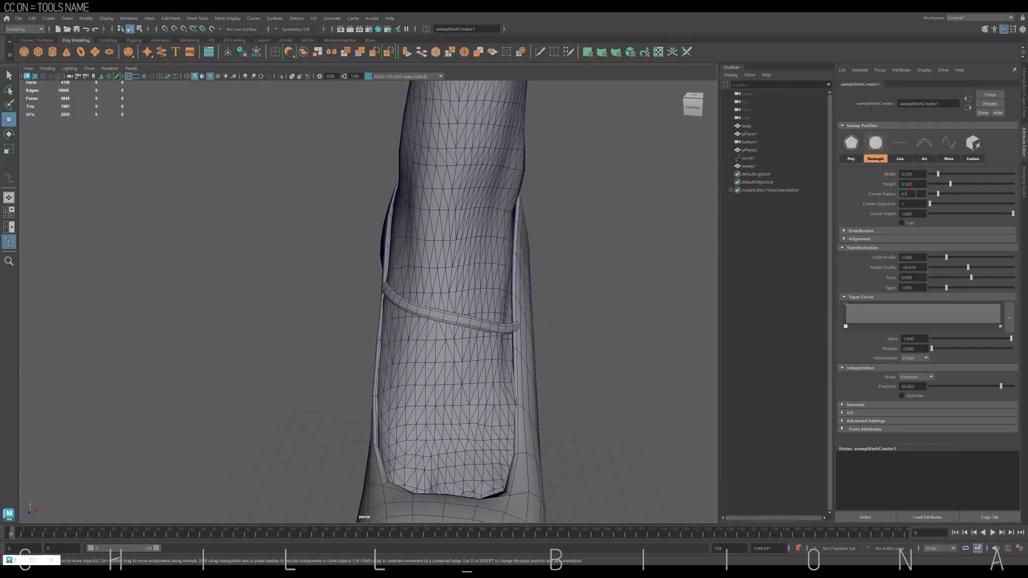
key(ctrl+z)
key(ctrl+z)
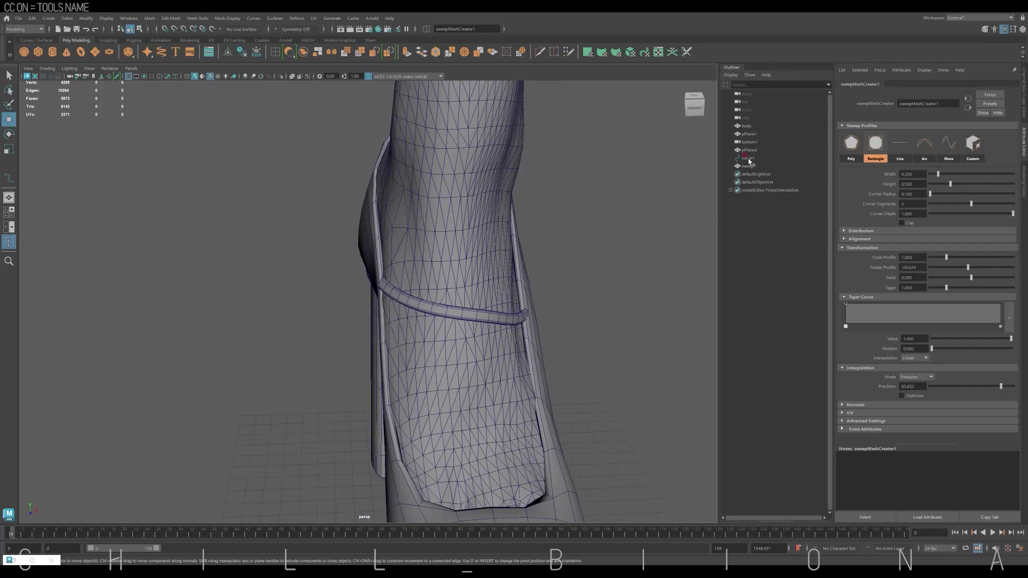
key(space)
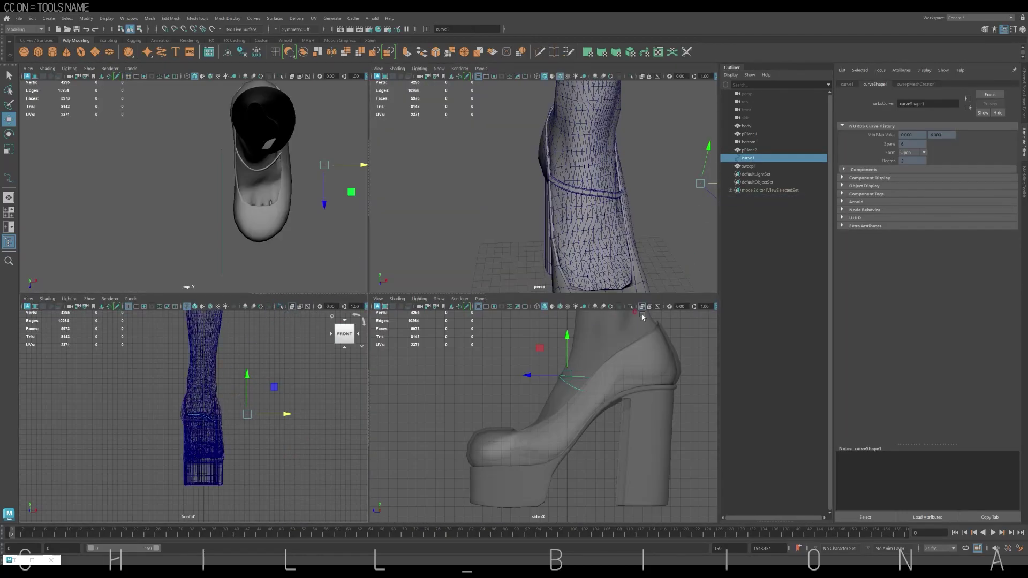
- Duplicate the strap curve as curve2, then rotate and move it to cross the first strap
key(ctrl+1)
click(568, 388)
mouse_move(535, 230)
alt+mouse_down()
mouse_move(533, 210)
mouse_move(565, 179)
mouse_move(579, 188)
alt+mouse_up()
key(ctrl+d)
key(e)
key(w)
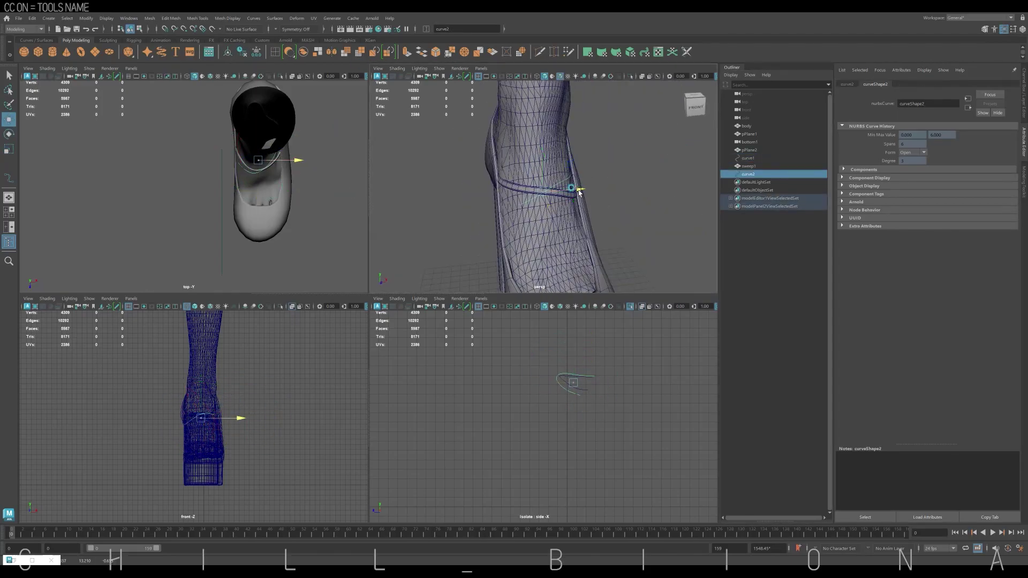
right_click(589, 377)
alt+drag(536, 225, 568, 203)
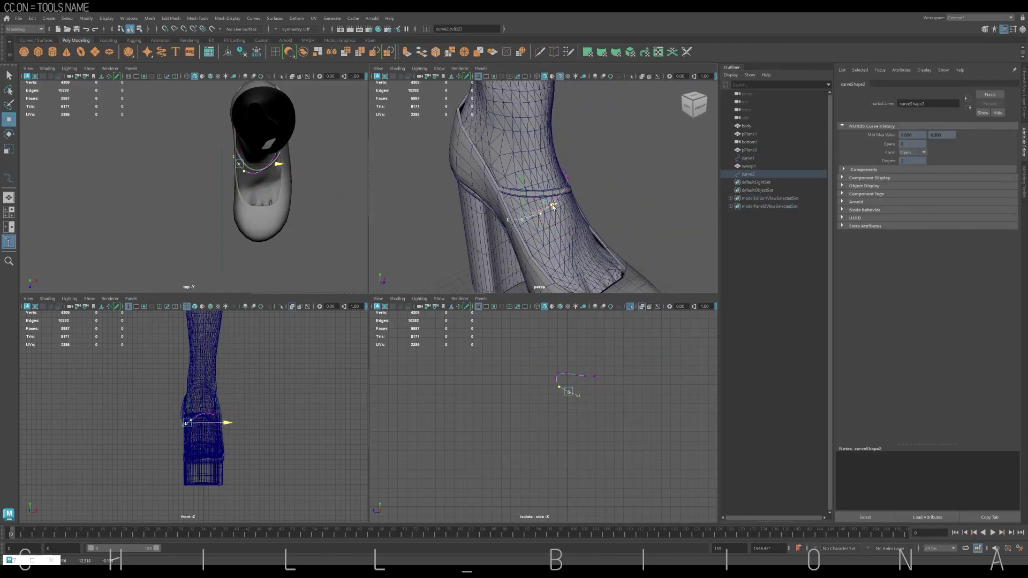
- Sweep curve2 with a thin Rectangle profile and raise its interpolation precision for a smooth strap
drag(482, 278, 606, 173)
click(607, 173)
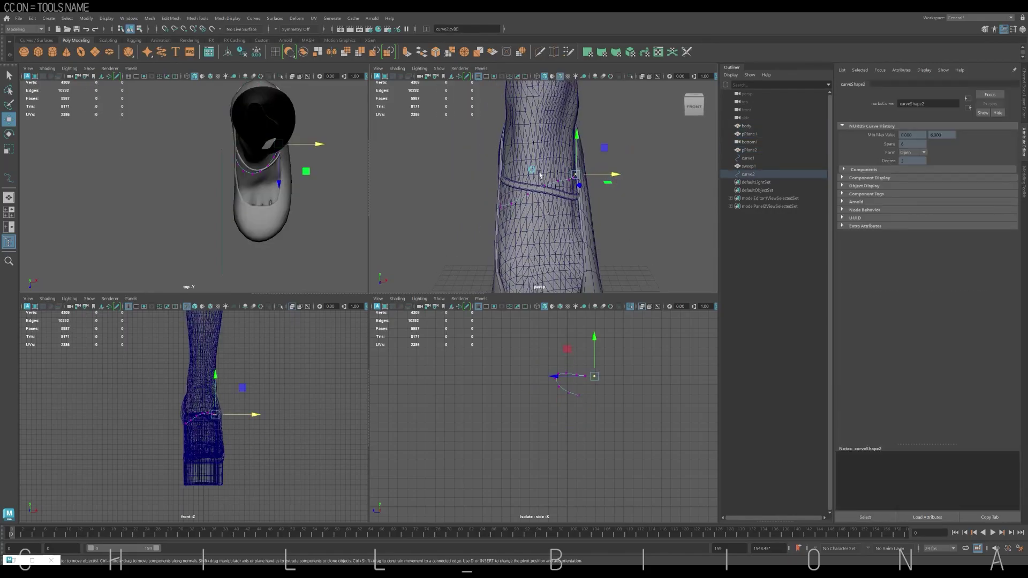
click(875, 158)
drag(971, 268, 972, 269)
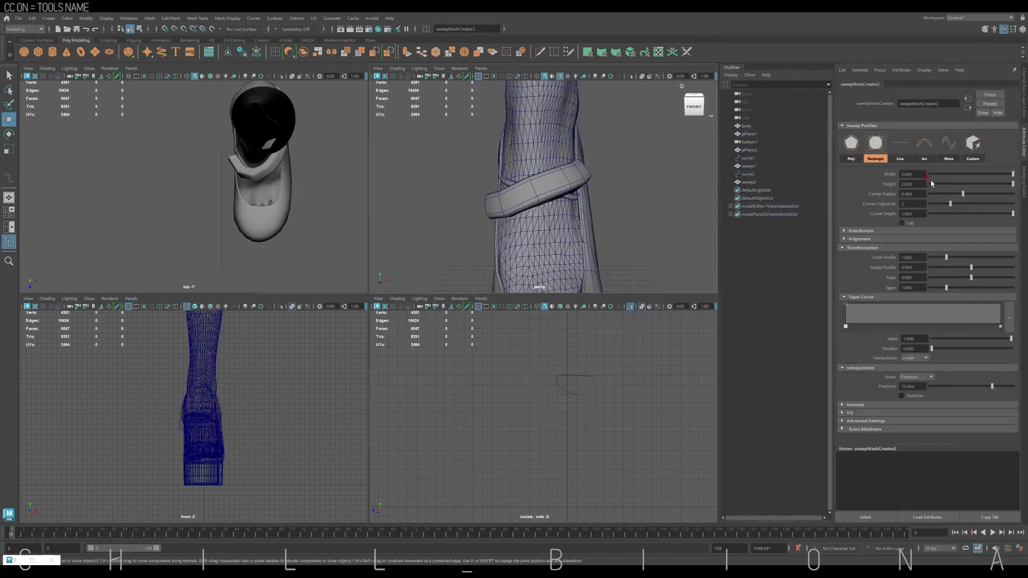
key(Return)
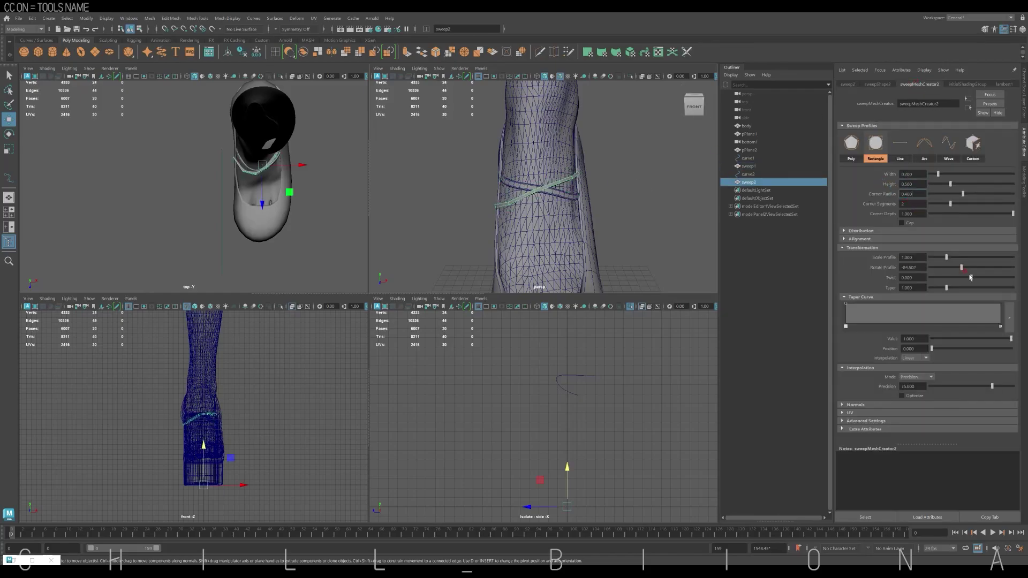
drag(993, 386, 1000, 386)
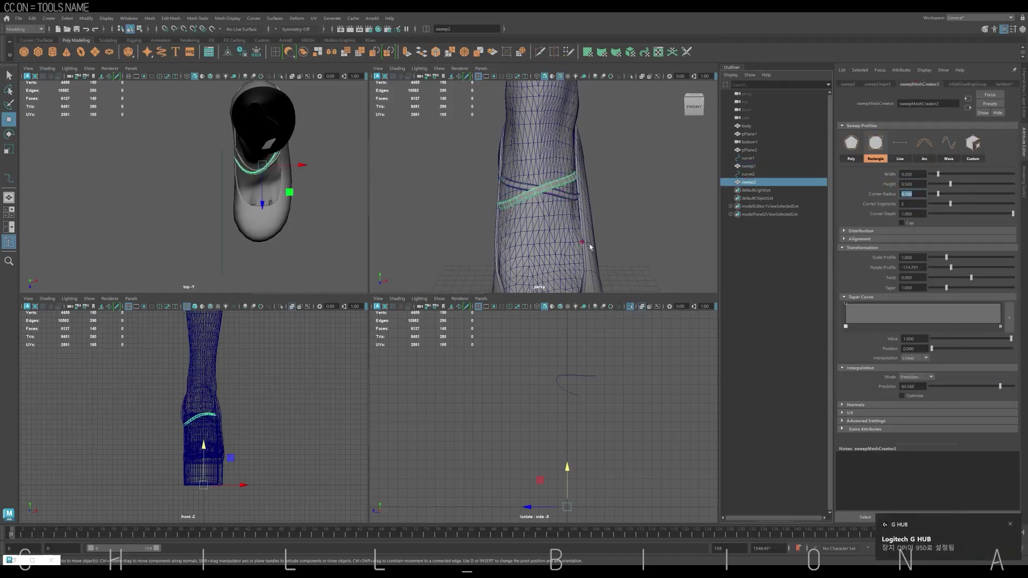
click(573, 377)
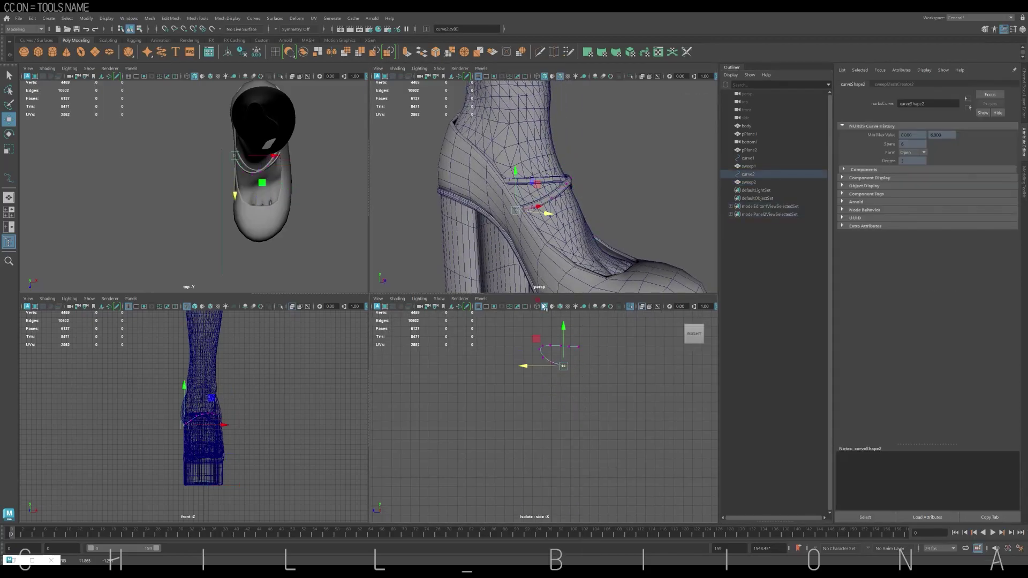
- Duplicate and rotate the curves lower on the foot, sweeping them into narrow, high-precision straps sweep3 and sweep4
key(Right)
key(Right)
key(Right)
mouse_move(541, 204)
alt+mouse_down()
mouse_move(584, 196)
mouse_move(514, 206)
mouse_move(585, 195)
mouse_move(583, 172)
mouse_move(589, 218)
mouse_move(534, 200)
alt+mouse_up()
key(ctrl+d)
key(e)
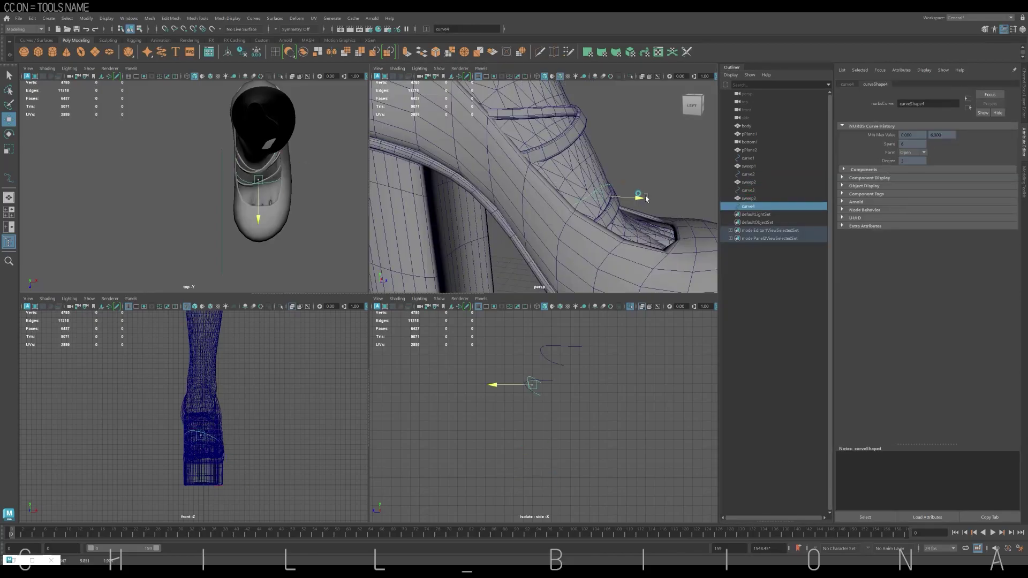
drag(957, 386, 1005, 386)
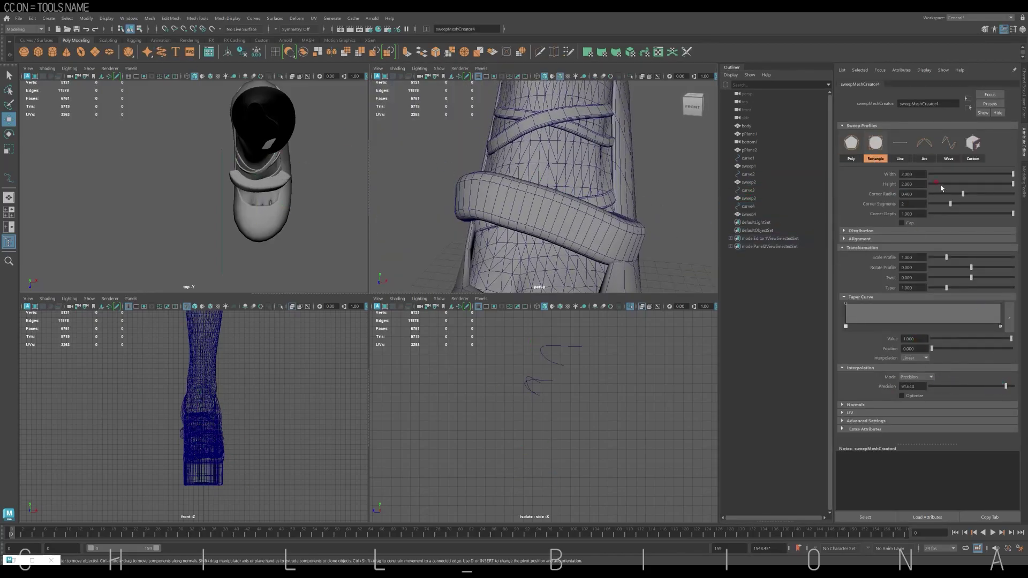
drag(1012, 183, 940, 184)
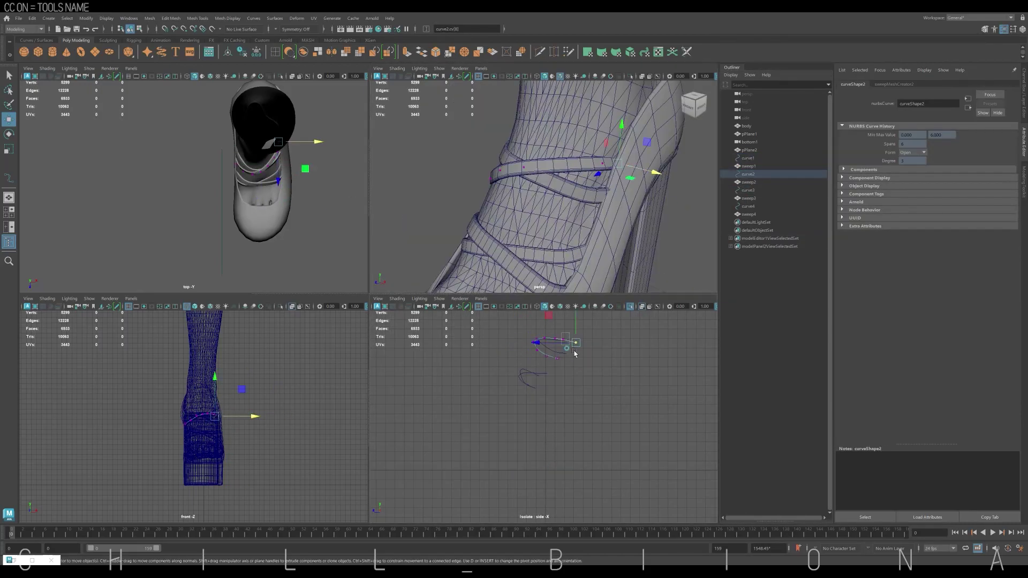
- Nudge points on the first strap curve so the straps fit the shoe
click(561, 356)
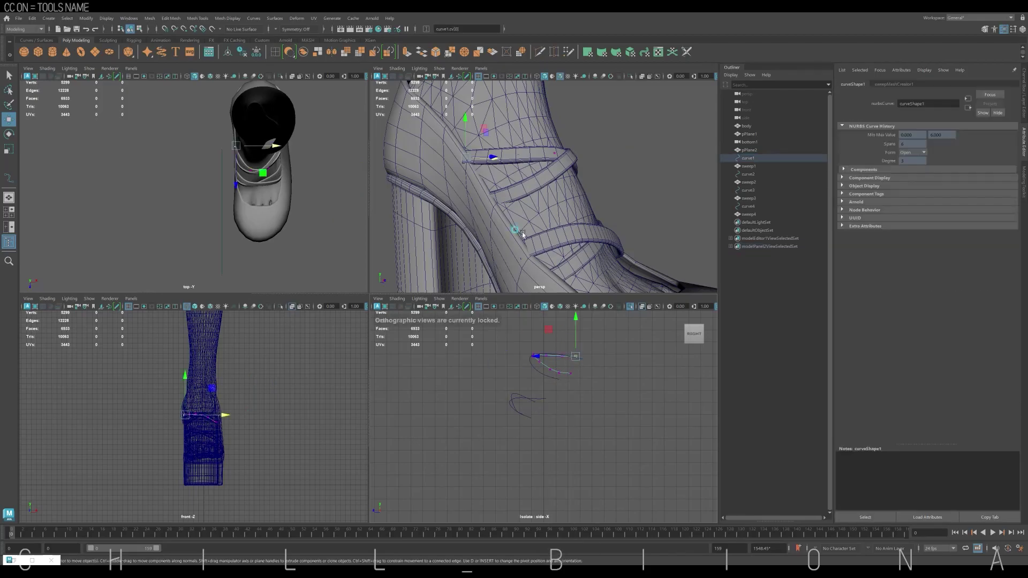
alt+drag(541, 177, 499, 166)
click(459, 162)
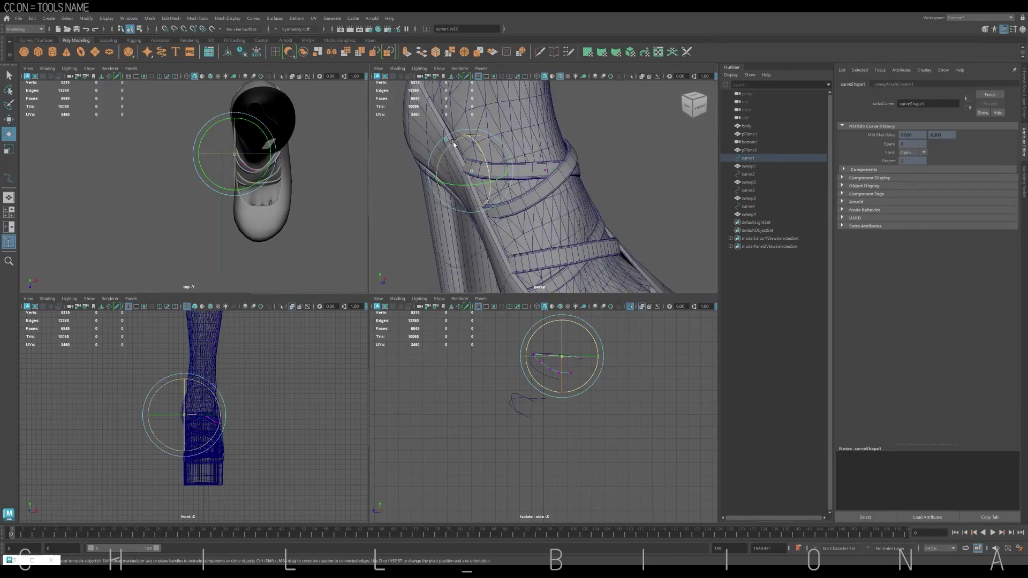
click(482, 167)
- Select the strap end vertices, then draw a flat box, pCube1, beside the shoe at strap height
key(space)
key(F9)
drag(547, 191, 476, 225)
drag(490, 172, 544, 202)
mouse_move(436, 419)
mouse_down()
mouse_move(539, 427)
mouse_move(541, 225)
mouse_up()
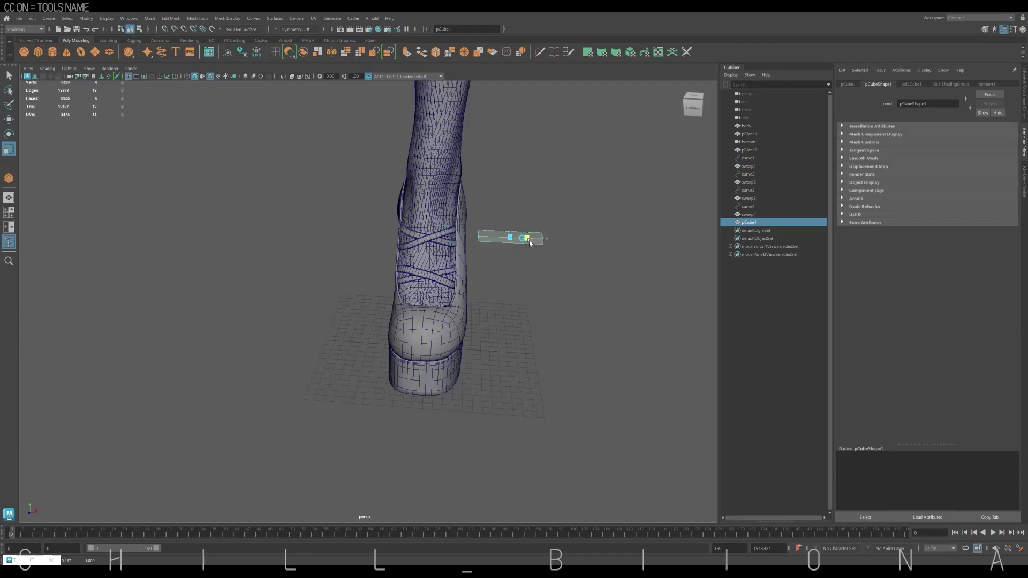
- Insert a centre edge loop on pCube1 and scale it in to pinch a bow shape
alt+drag(501, 254, 530, 270)
shift+right_drag(536, 271, 546, 275)
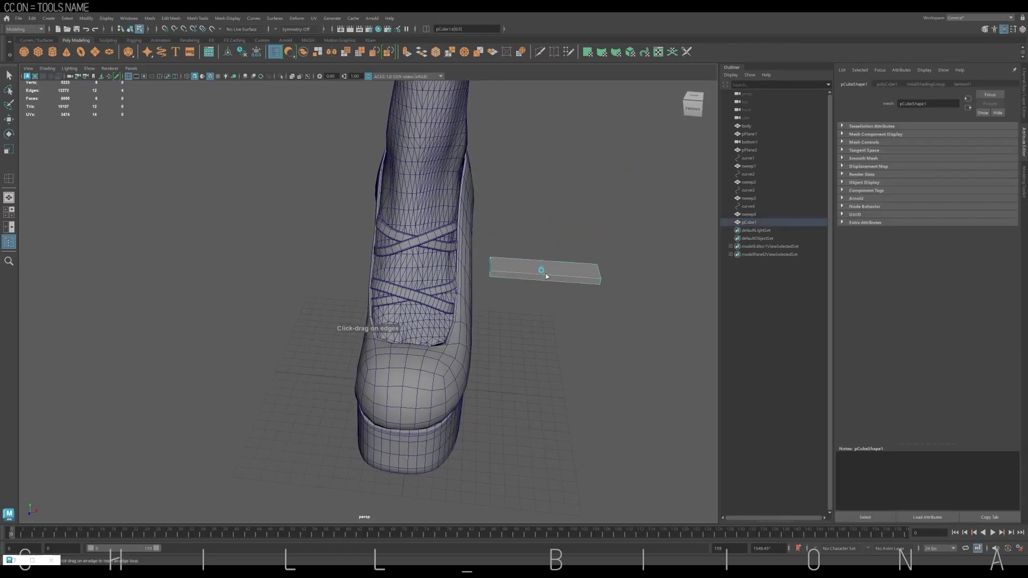
double_click(275, 52)
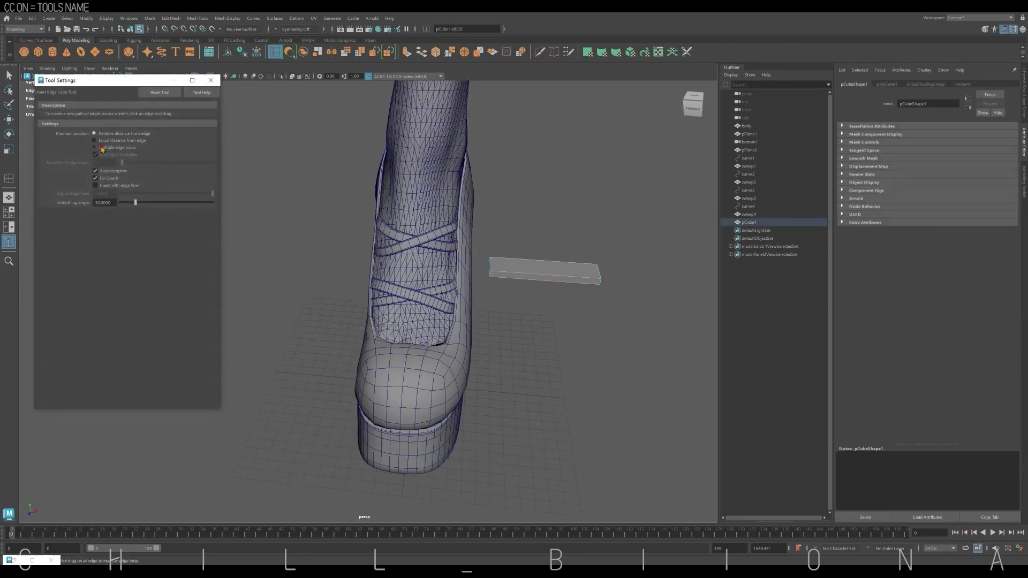
click(547, 277)
key(r)
mouse_move(551, 251)
alt+mouse_down()
mouse_move(477, 311)
mouse_move(481, 276)
mouse_move(518, 301)
mouse_move(409, 312)
alt+mouse_up()
- Duplicate the pinched bow piece as pCube2
key(w)
scroll(409, 312, down, 10)
scroll(466, 289, up, 2)
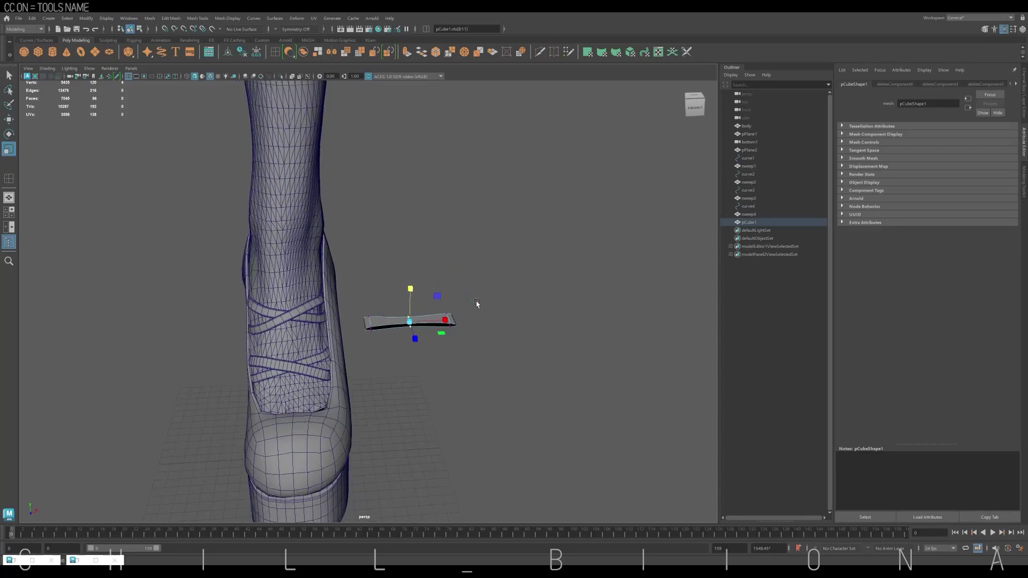
scroll(477, 301, up, 2)
key(ctrl+d)
- Draw a small new cube, pCube3, in the top view right of the bow
right_drag(456, 345, 439, 364)
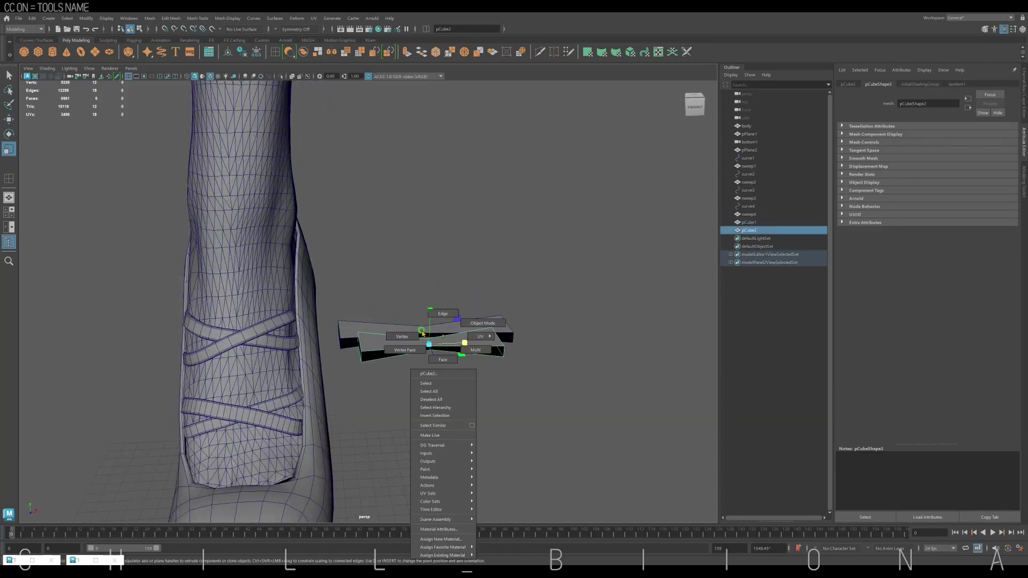
key(space)
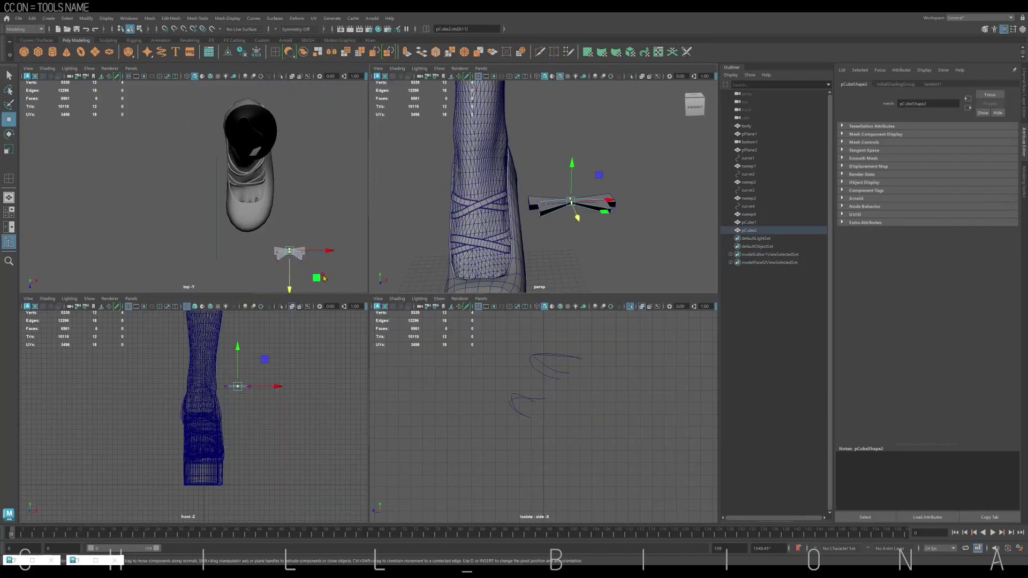
key(space)
scroll(379, 249, up, 2)
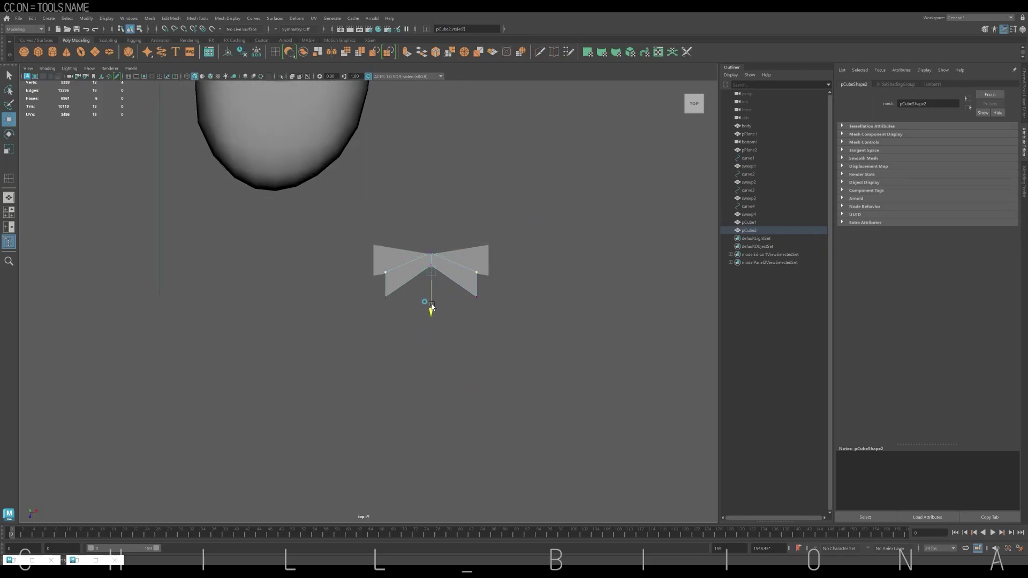
click(38, 52)
drag(512, 248, 520, 273)
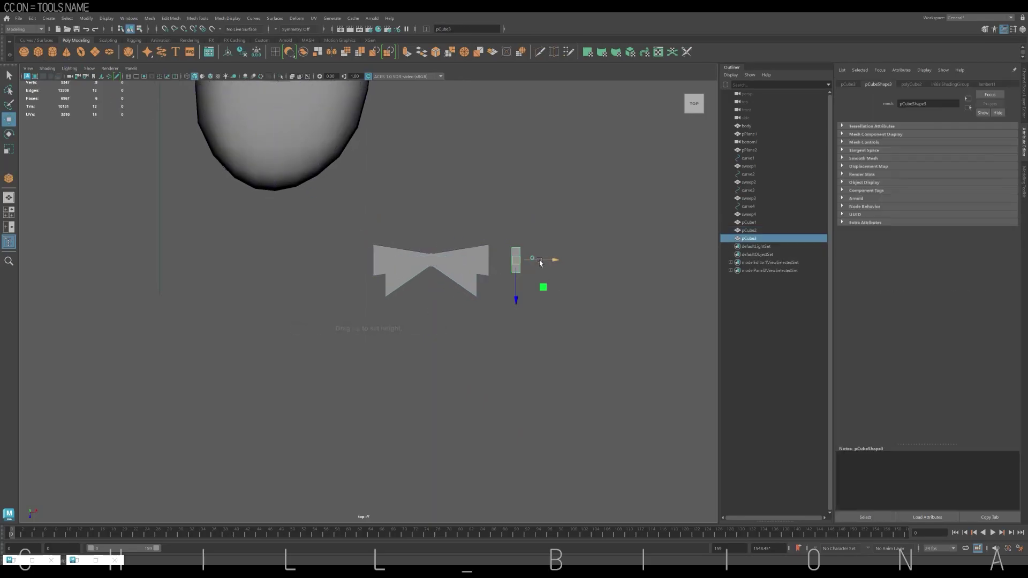
key(space)
key(space)
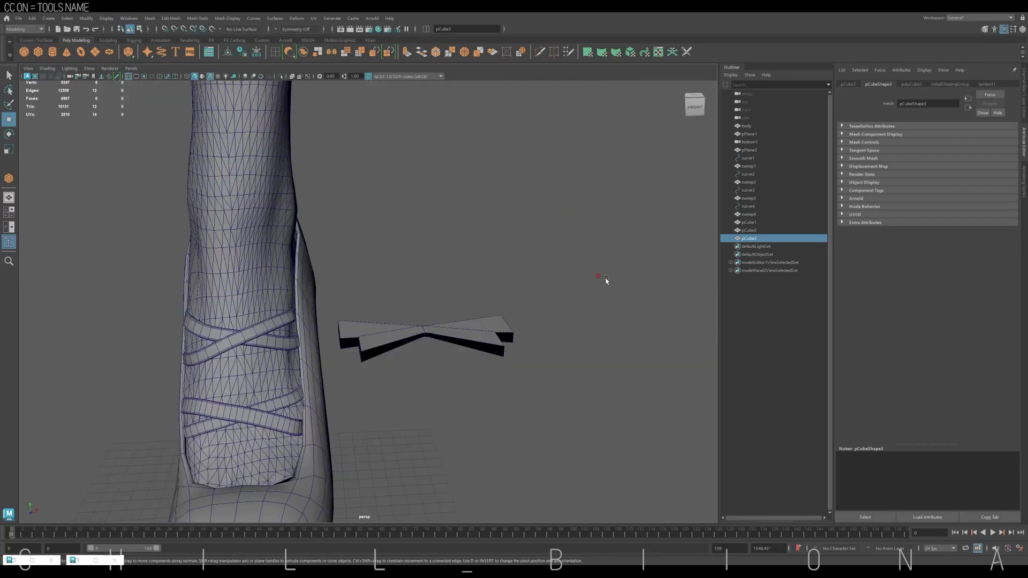
- Delete the small cube's end faces and smooth it into a rounded knot band at the bow's centre
click(608, 279)
scroll(608, 279, down, 3)
click(386, 313)
key(f)
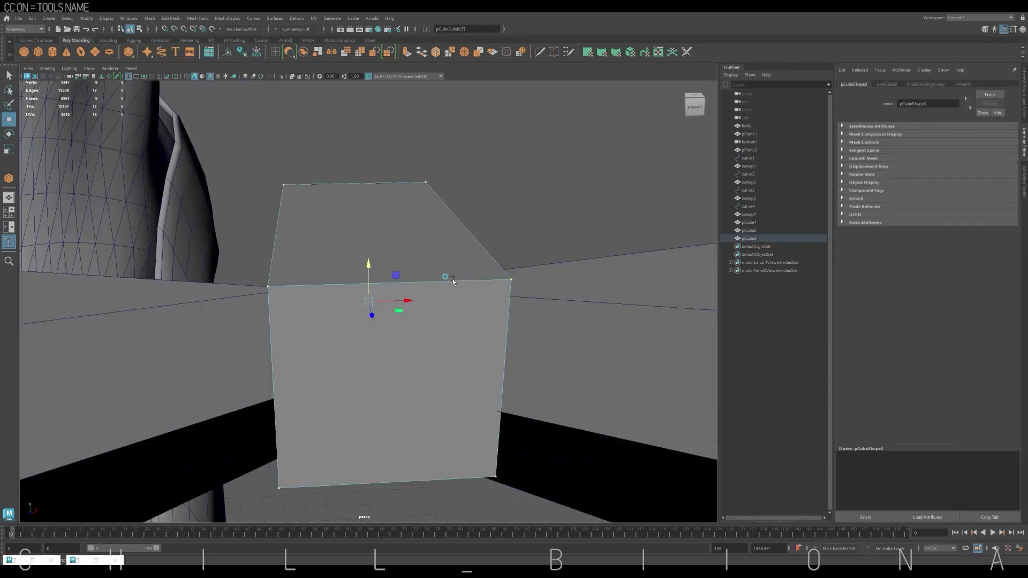
alt+drag(385, 327, 396, 327)
key(Delete)
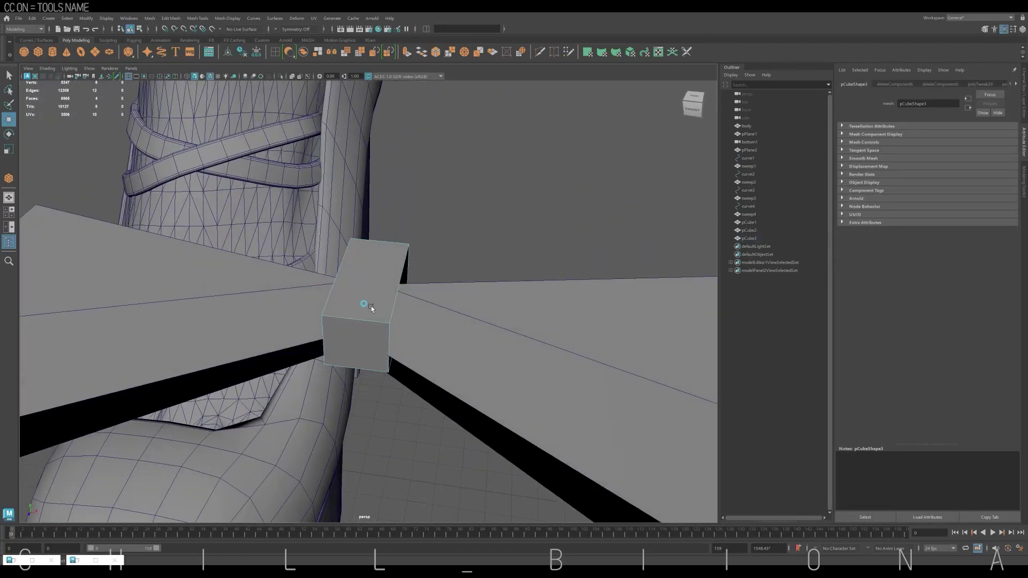
key(3)
mouse_move(383, 288)
alt+mouse_down()
mouse_move(362, 315)
mouse_move(352, 268)
alt+mouse_up()
click(347, 294)
click(435, 303)
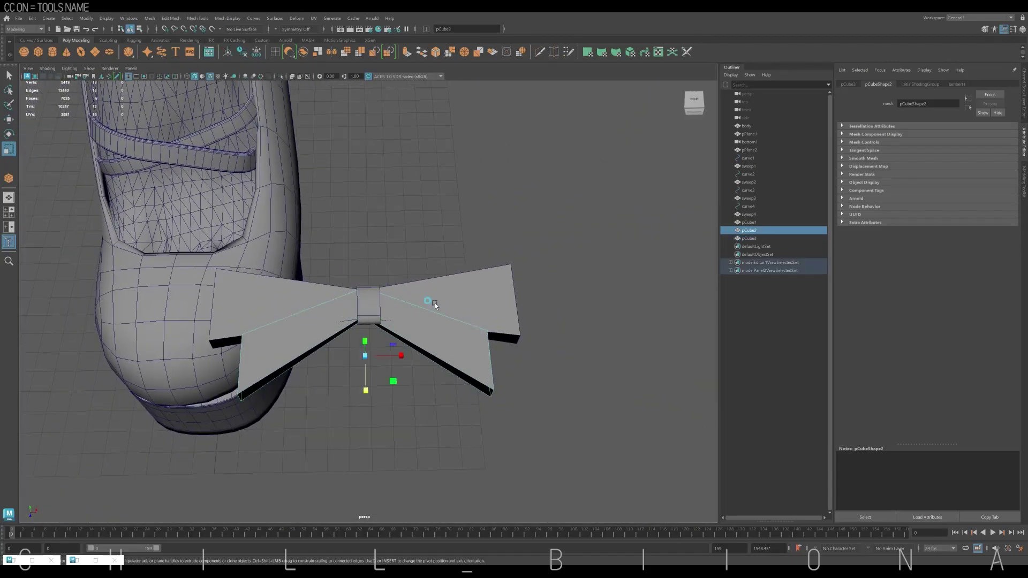
mouse_move(416, 308)
alt+mouse_down()
mouse_move(488, 310)
mouse_move(459, 346)
alt+mouse_up()
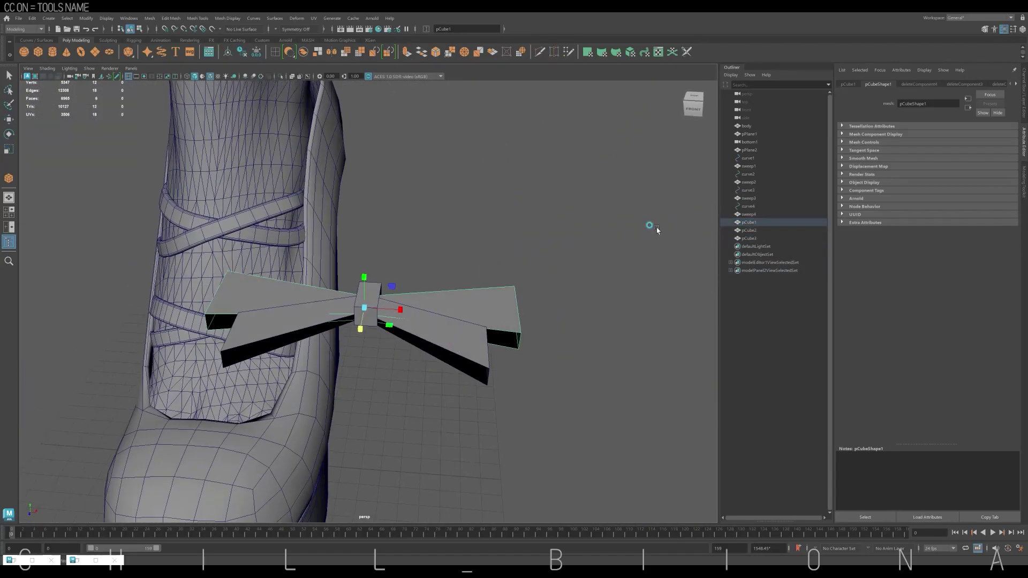
- Extrude the bow wing and knot band faces to give them thickness
key(ctrl+e)
right_click(475, 297)
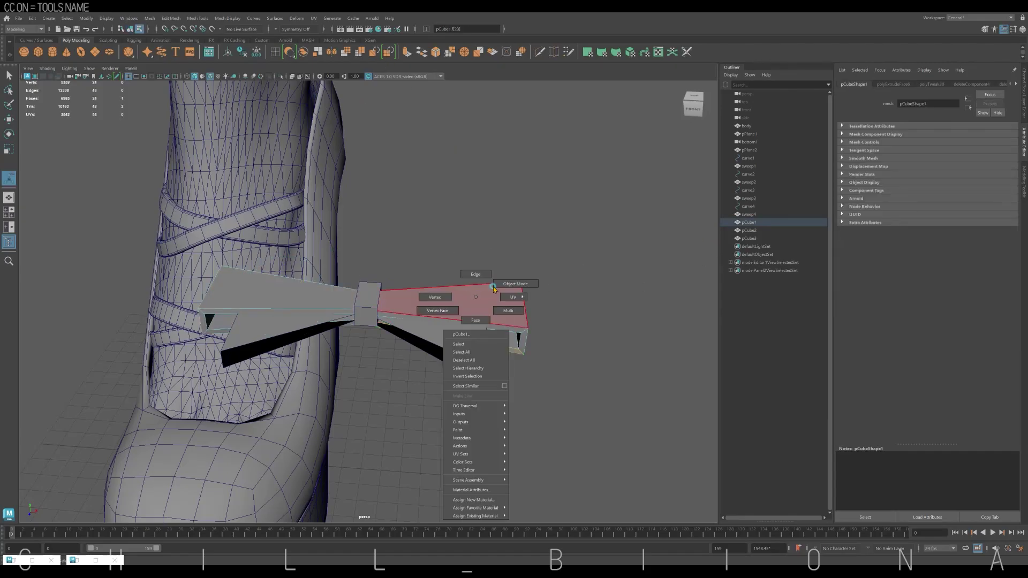
click(494, 283)
click(368, 300)
key(ctrl+e)
click(474, 352)
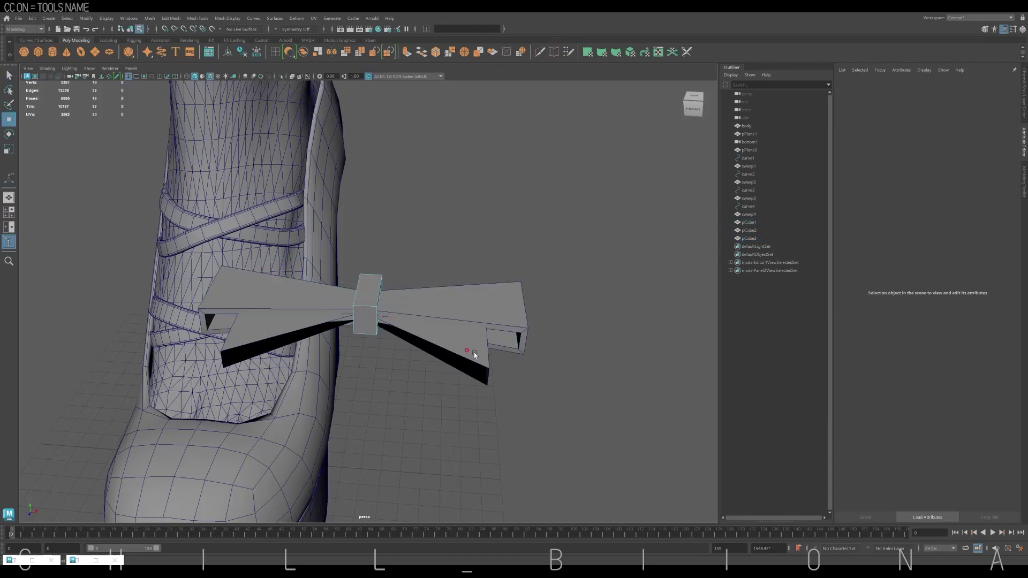
click(455, 305)
key(ctrl+e)
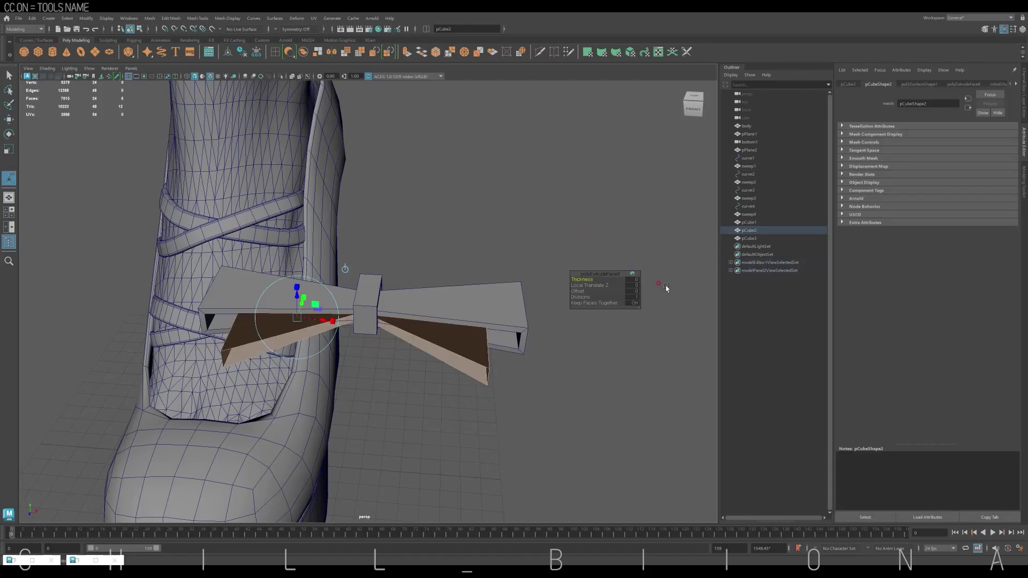
- Cut extra edge loops across the bow wings with Multi-Cut and reveal vertices for shaping
click(388, 214)
shift+right_drag(452, 241, 439, 300)
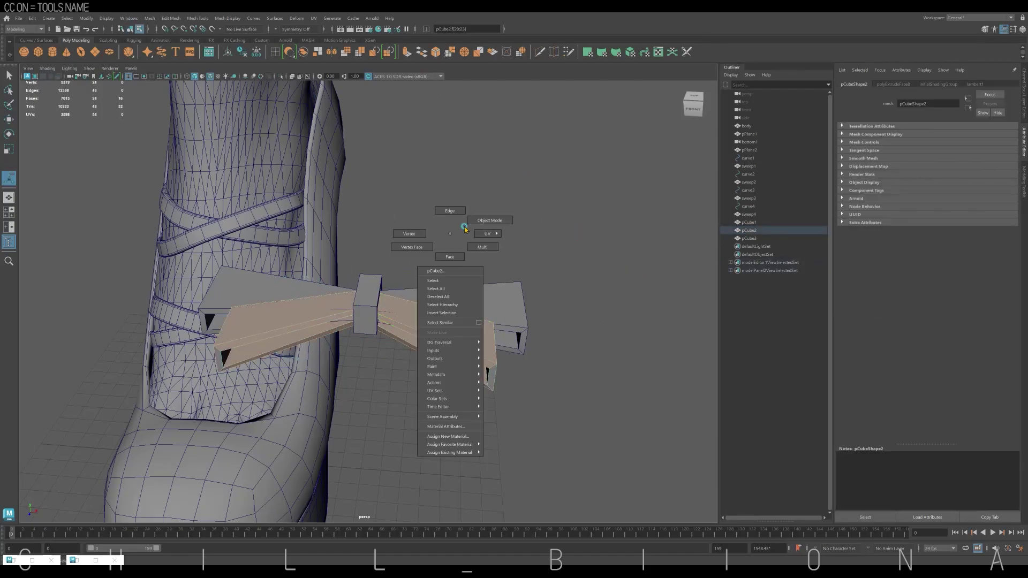
alt+drag(439, 300, 423, 296)
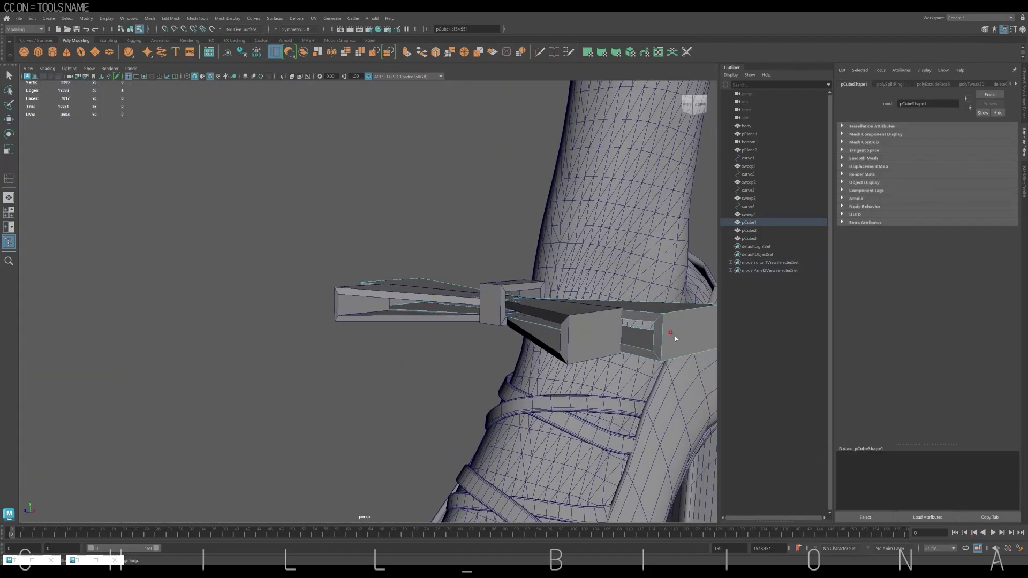
alt+drag(614, 298, 569, 386)
click(569, 386)
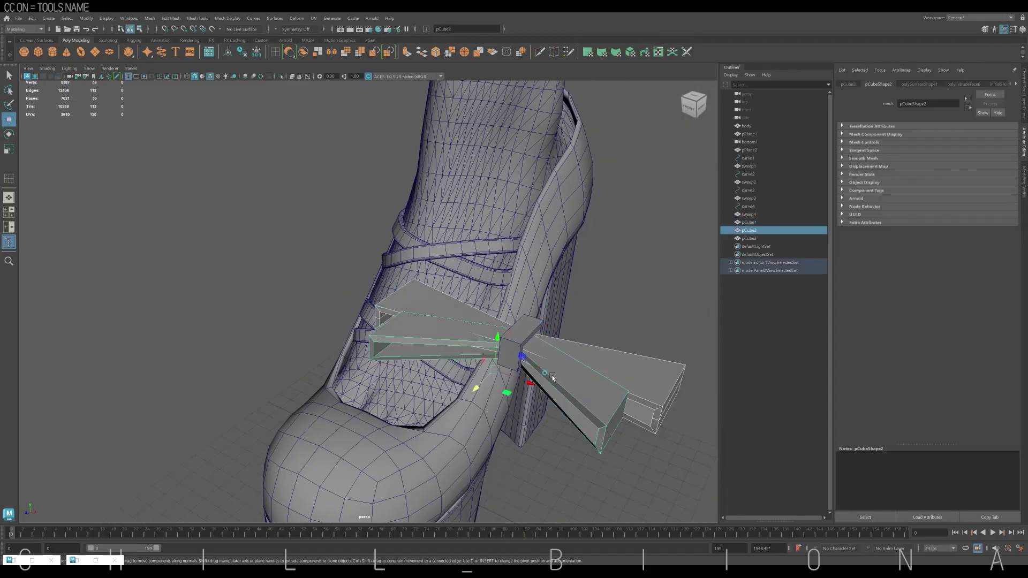
click(363, 202)
mouse_move(363, 202)
alt+mouse_down()
mouse_move(447, 325)
mouse_move(587, 358)
alt+mouse_up()
ctrl+click(448, 325)
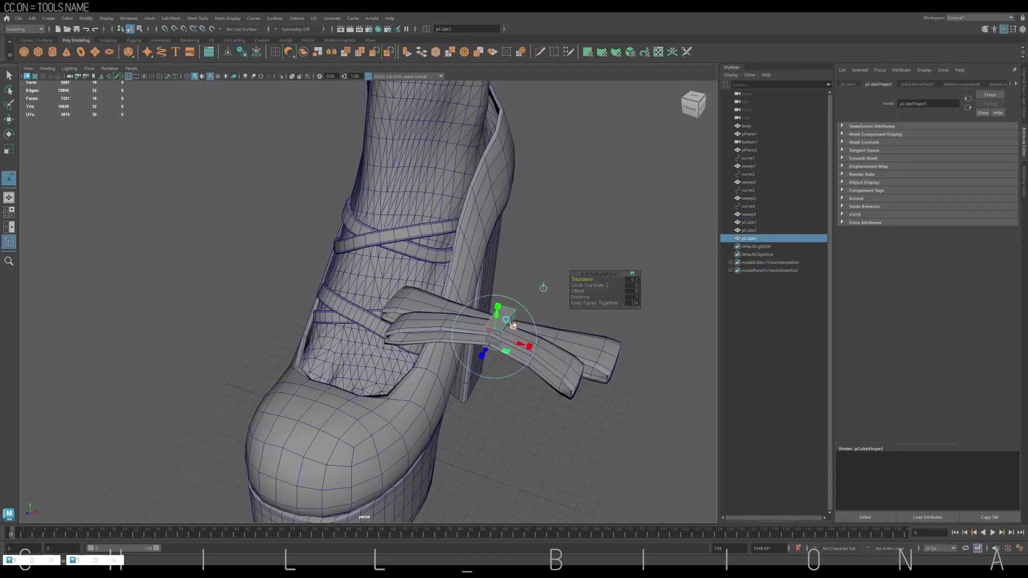
mouse_move(505, 391)
alt+mouse_down()
mouse_move(429, 385)
mouse_move(525, 389)
mouse_move(523, 362)
alt+mouse_up()
right_drag(512, 321, 495, 272)
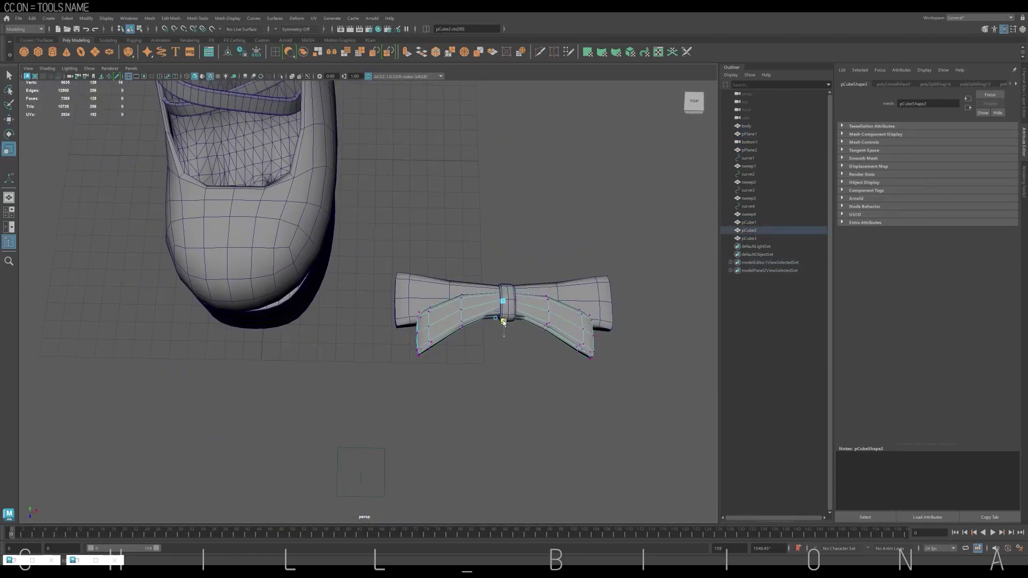
- Group the bow pieces as group1 and move it onto the lower strap crossing
key(w)
alt+middle_drag(504, 322, 478, 322)
drag(365, 369, 586, 268)
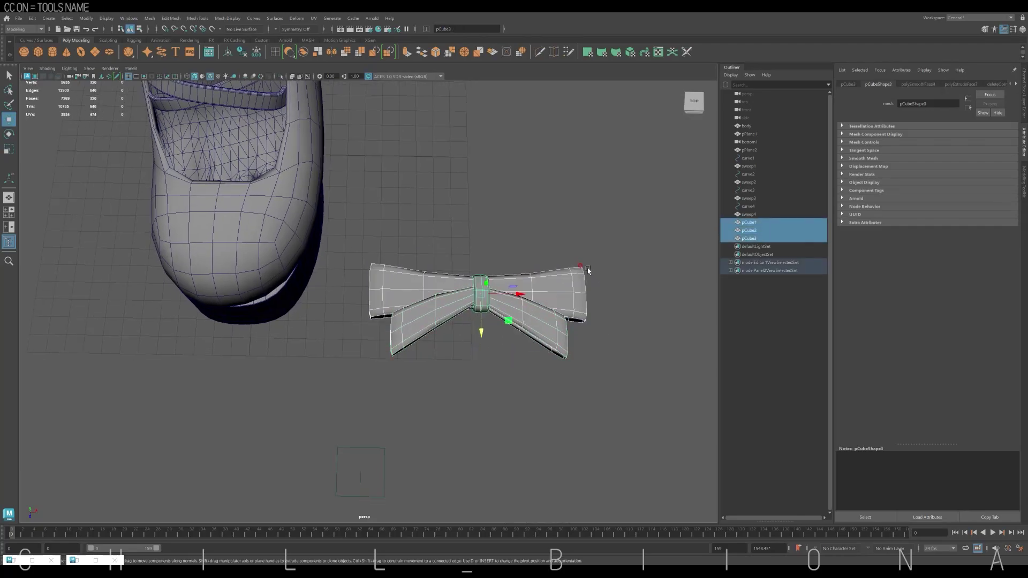
key(ctrl+g)
scroll(587, 268, down, 5)
mouse_move(415, 337)
mouse_down()
mouse_move(278, 340)
mouse_move(278, 224)
mouse_up()
mouse_move(279, 224)
alt+mouse_down()
mouse_move(359, 278)
mouse_move(364, 300)
mouse_move(399, 304)
mouse_move(364, 279)
mouse_move(361, 252)
alt+mouse_up()
- Place a smaller bow copy, group2, on the upper strap crossing
key(r)
key(f)
key(w)
key(ctrl+z)
key(ctrl+z)
key(ctrl+z)
mouse_move(361, 251)
alt+mouse_down()
mouse_move(407, 255)
mouse_move(361, 253)
alt+mouse_up()
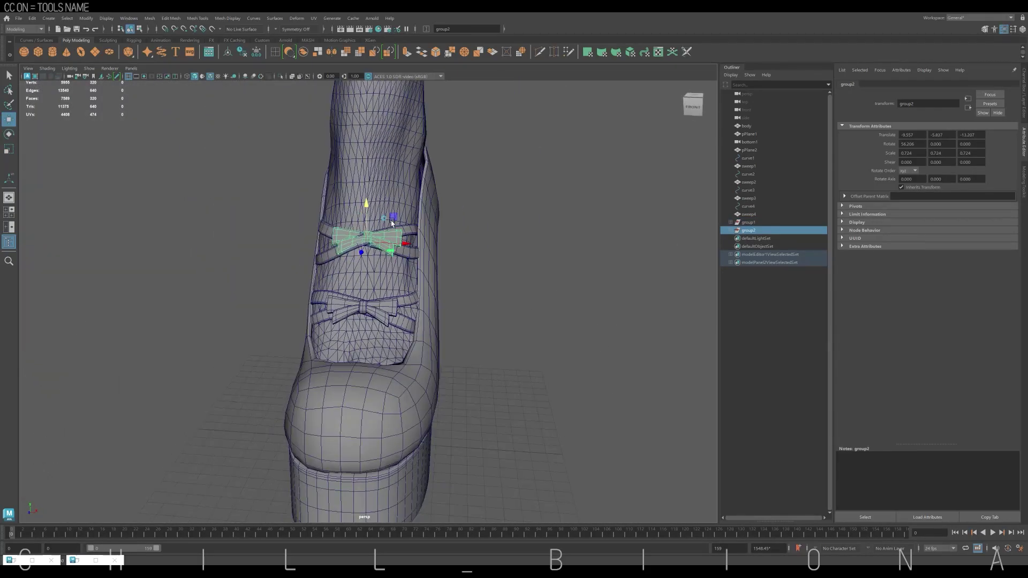
scroll(389, 246, down, 3)
click(436, 298)
- Delete guide curves curve1–curve4 and combine the shoe parts into one mesh
scroll(435, 298, down, 3)
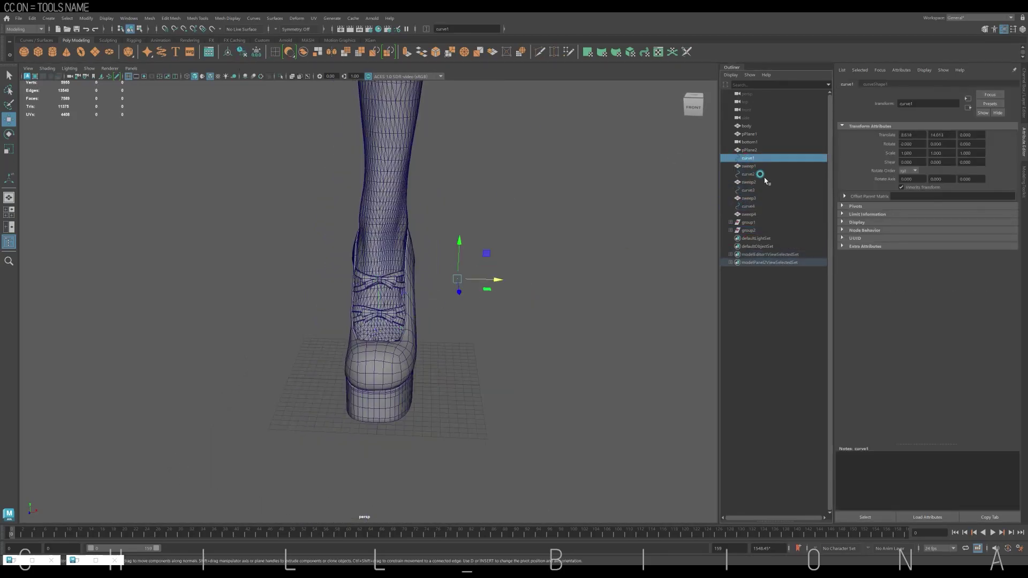
key(Delete)
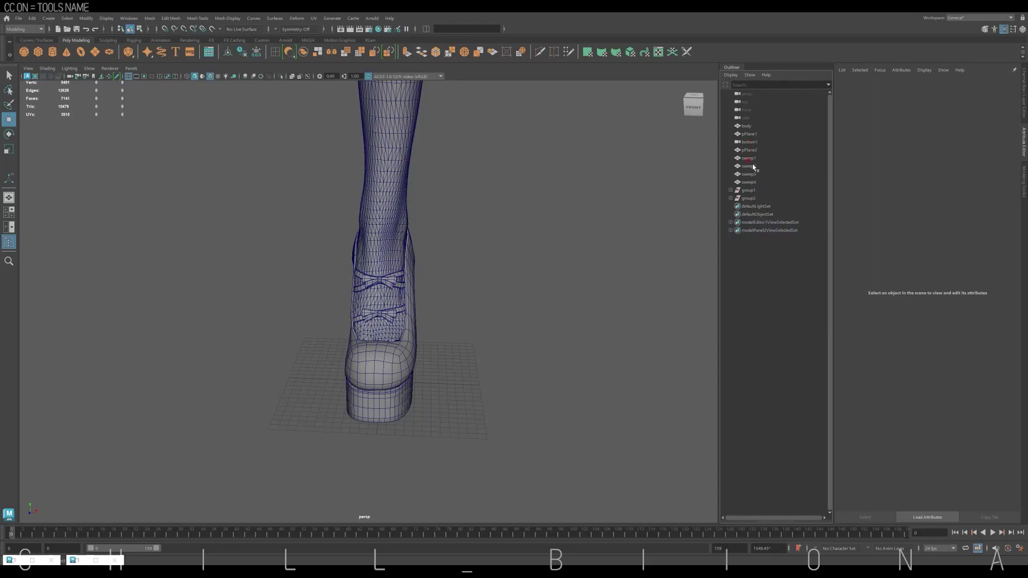
drag(752, 201, 756, 144)
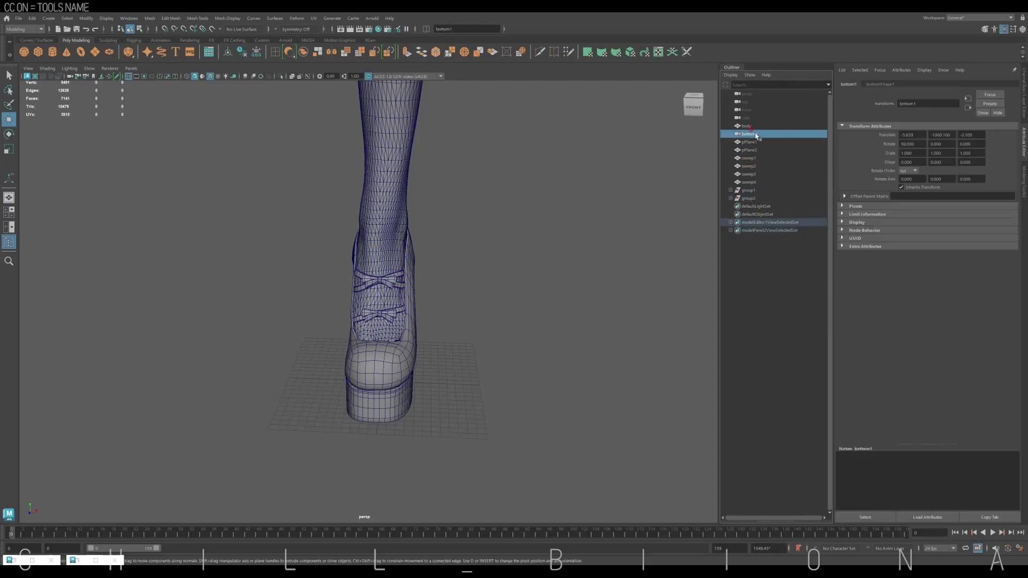
shift+click(753, 201)
click(151, 21)
click(161, 44)
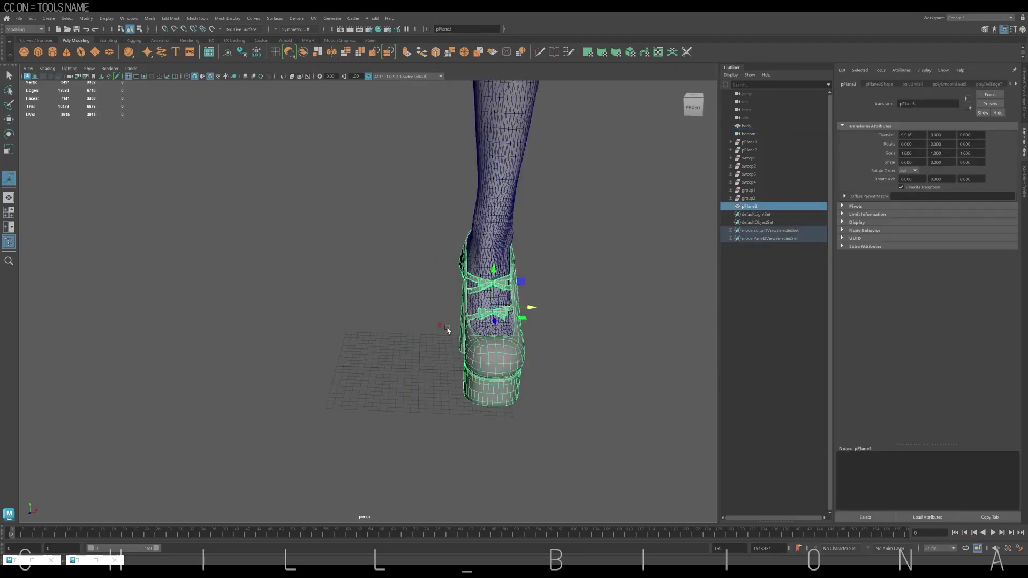
- Mirror the shoe into a pair, delete the leg mesh, and turn off the wireframe overlay
shift+right_drag(448, 331, 454, 376)
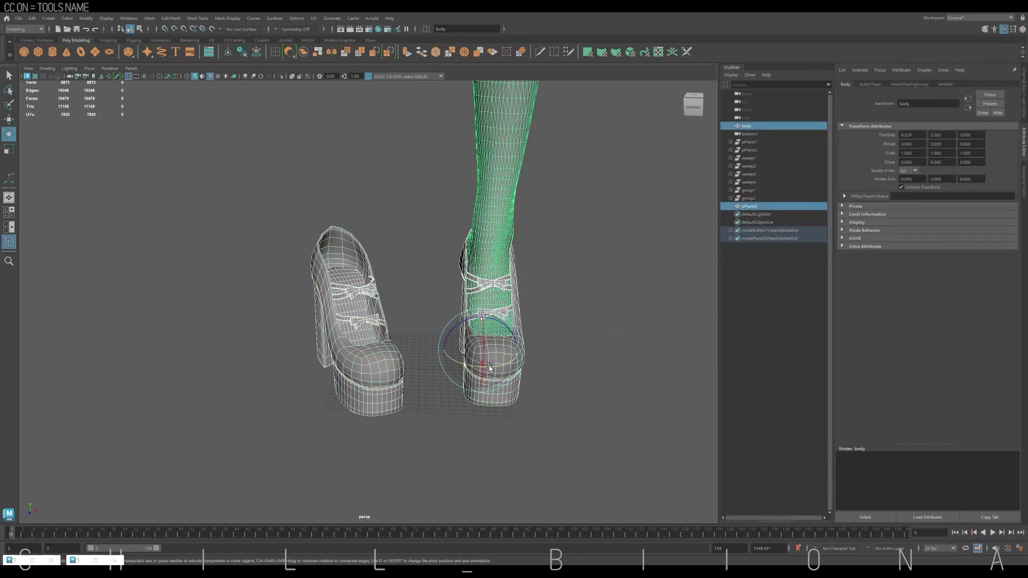
click(504, 223)
key(w)
drag(518, 355, 142, 351)
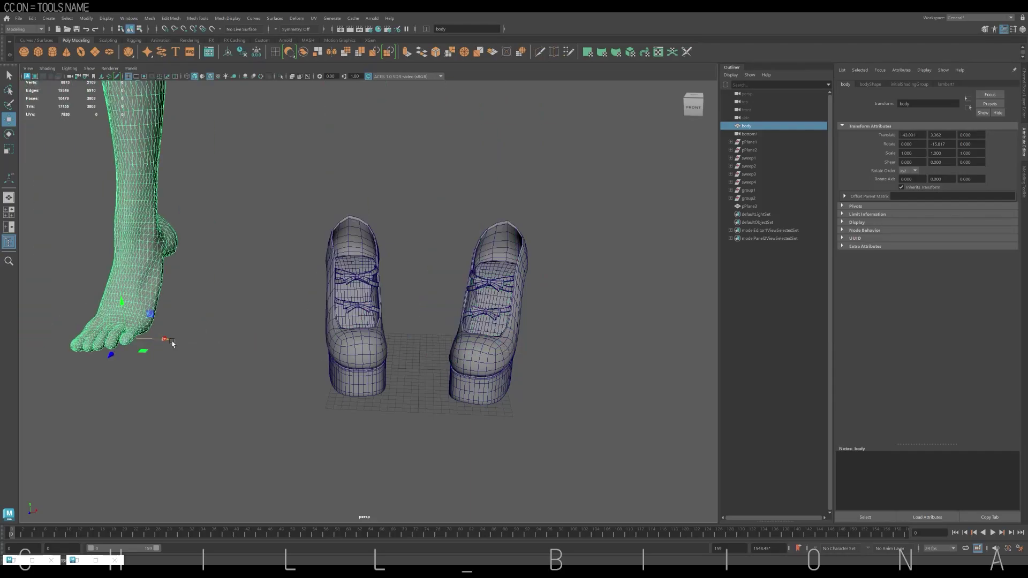
key(Delete)
scroll(432, 386, down, 3)
click(212, 76)
mouse_move(558, 328)
alt+mouse_down()
mouse_move(448, 367)
mouse_move(533, 424)
mouse_move(487, 420)
mouse_move(546, 401)
mouse_move(690, 397)
mouse_move(605, 413)
alt+mouse_up()
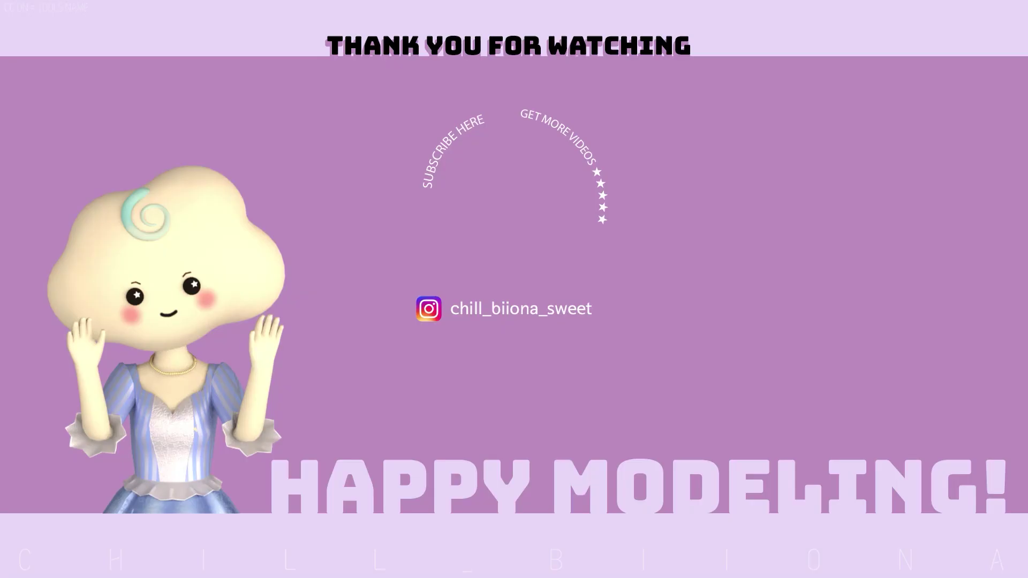